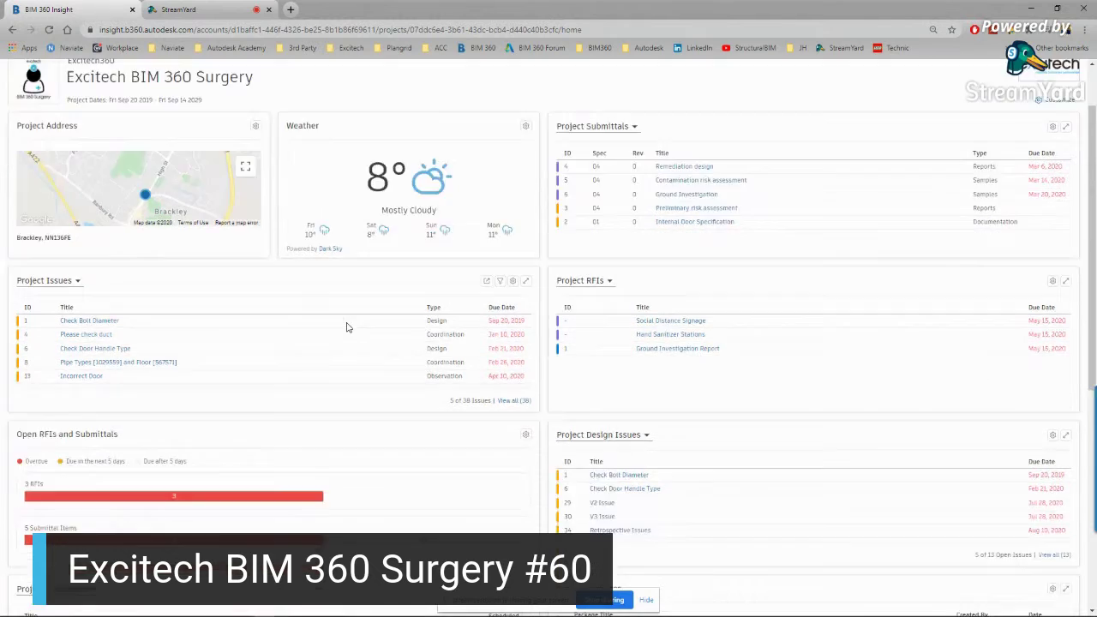
Look over the project home dashboard and open the project's issues list in Document Management
{"action": "scroll", "coordinate": [348, 326], "scroll_direction": "down", "scroll_amount": 5}
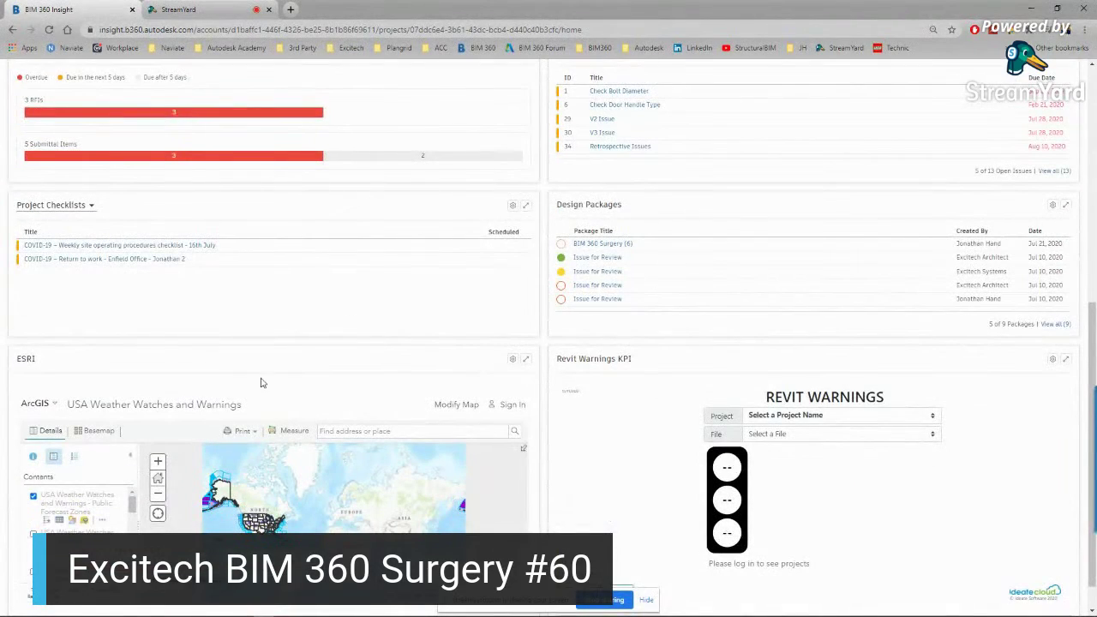
{"action": "scroll", "coordinate": [426, 326], "scroll_direction": "down", "scroll_amount": 1}
{"action": "scroll", "coordinate": [429, 286], "scroll_direction": "up", "scroll_amount": 6}
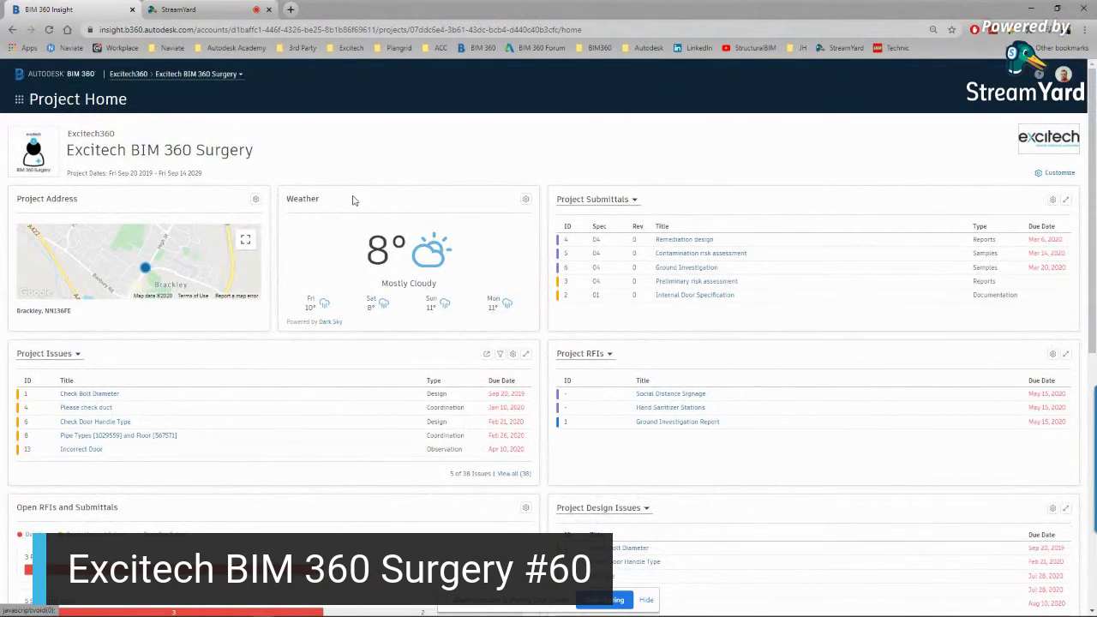
{"action": "left_click", "coordinate": [19, 100]}
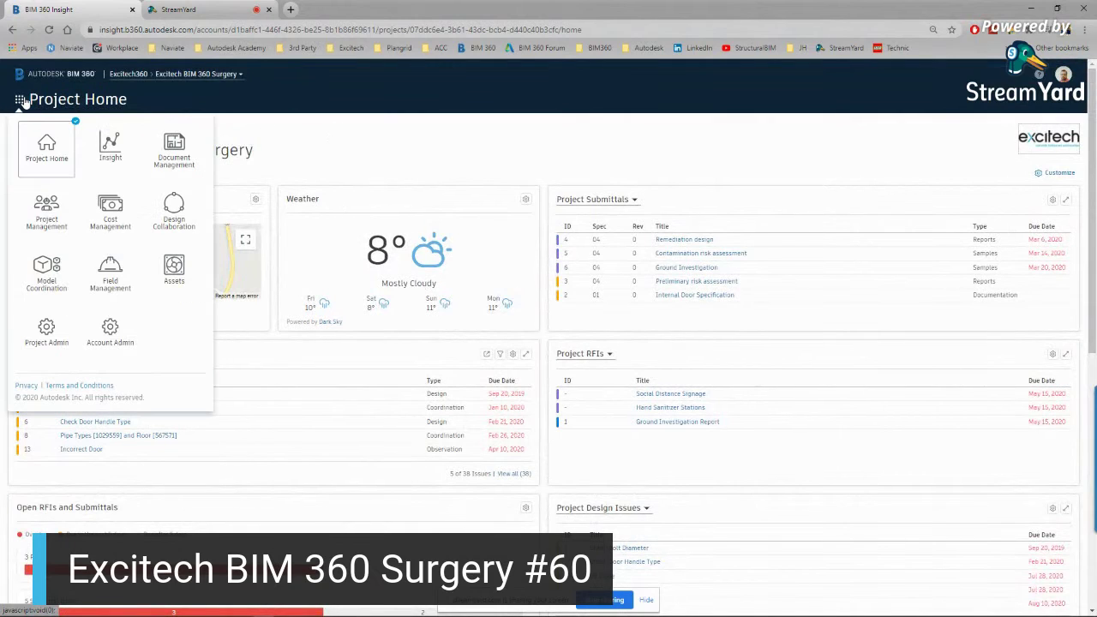
{"action": "left_click", "coordinate": [167, 144]}
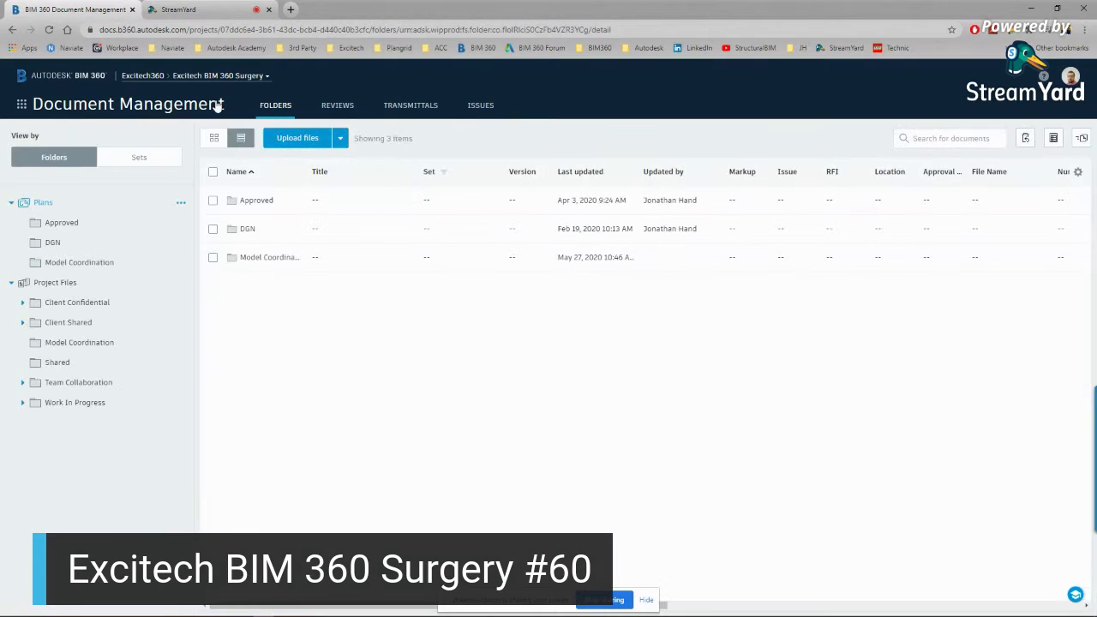
{"action": "left_click", "coordinate": [482, 107]}
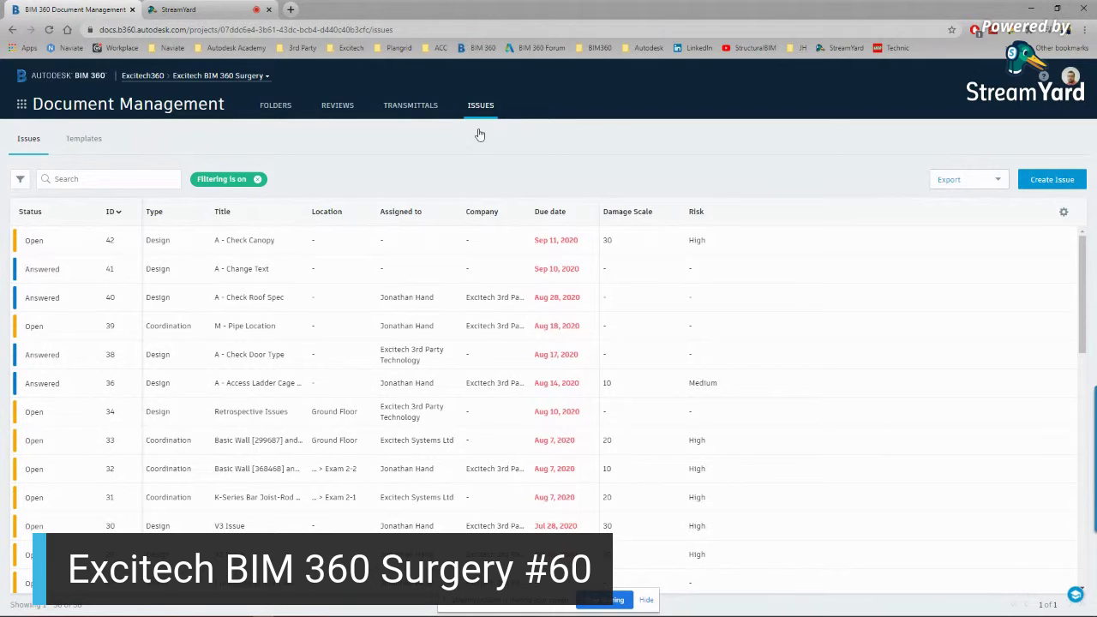
Export the issues list as a PDF report titled "Issue Report 2020-12-11"
{"action": "left_click", "coordinate": [973, 180]}
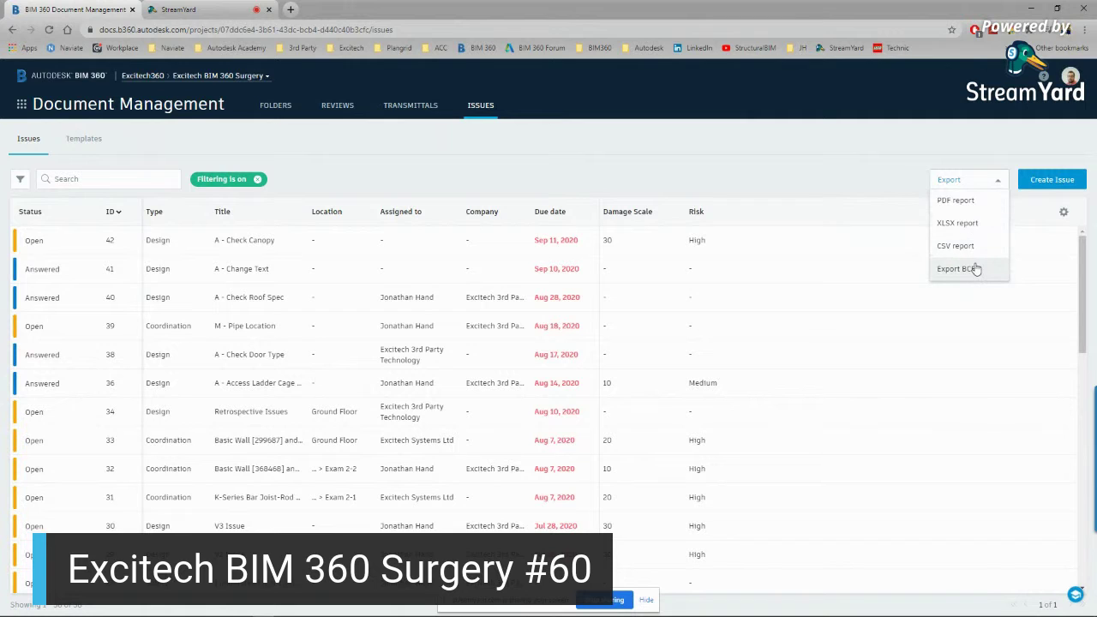
{"action": "left_click", "coordinate": [961, 202]}
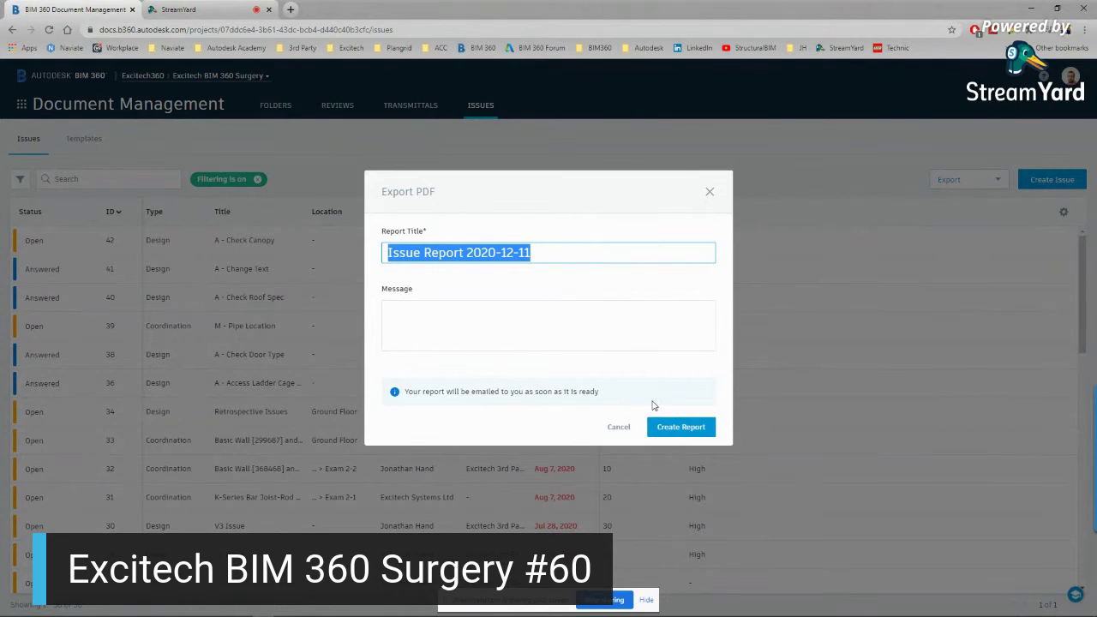
{"action": "left_click", "coordinate": [691, 426]}
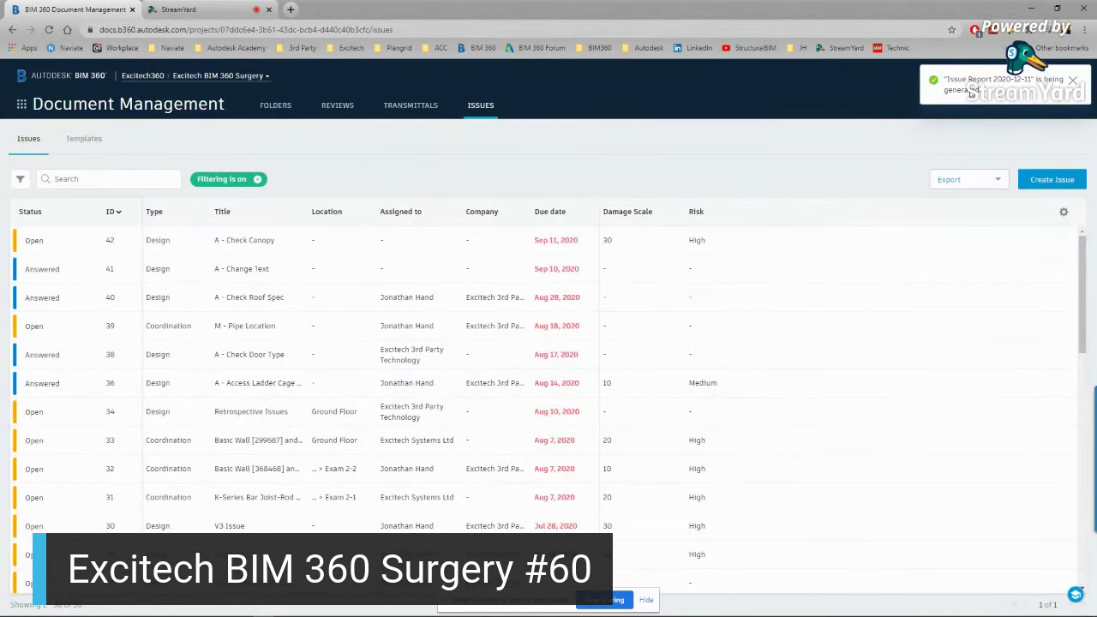
Export the issues list as an XLSX report titled "Issue Report 2020-12-11"
{"action": "left_click", "coordinate": [991, 180]}
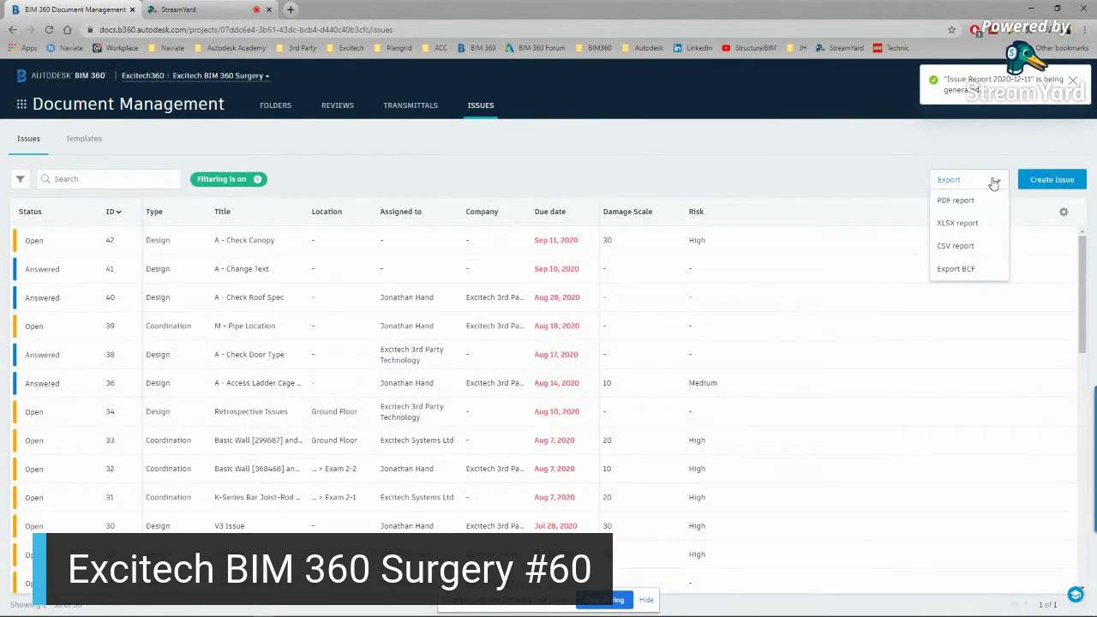
{"action": "left_click", "coordinate": [971, 225]}
{"action": "left_click", "coordinate": [680, 426]}
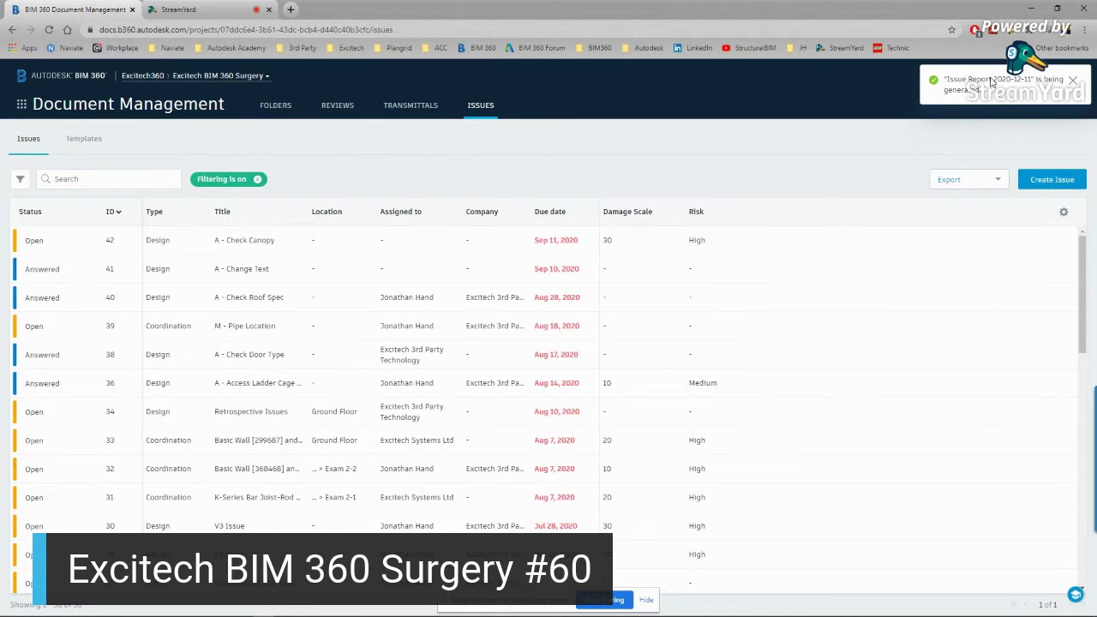
Export the issues list as a CSV report and save the file to the Desktop under its suggested name
{"action": "left_click", "coordinate": [972, 183]}
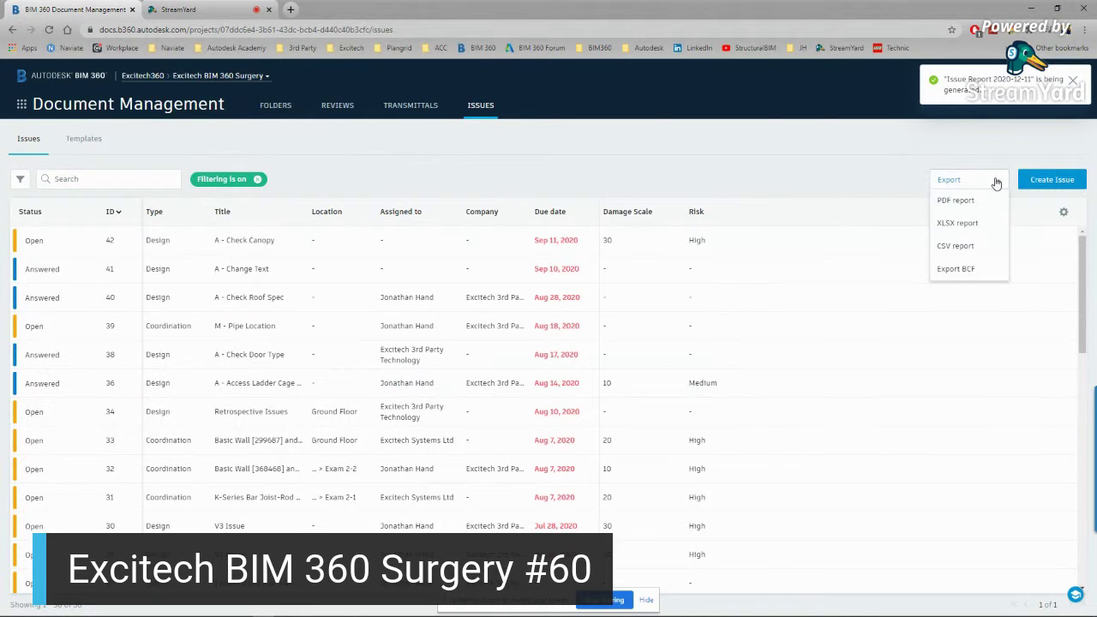
{"action": "left_click", "coordinate": [969, 246]}
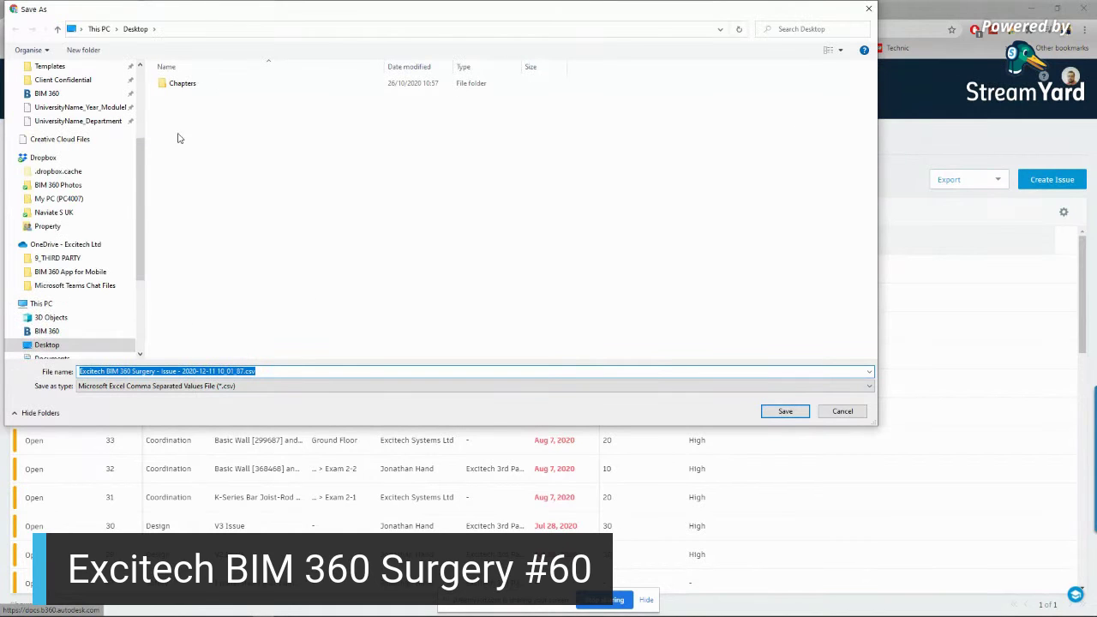
{"action": "left_click", "coordinate": [785, 411]}
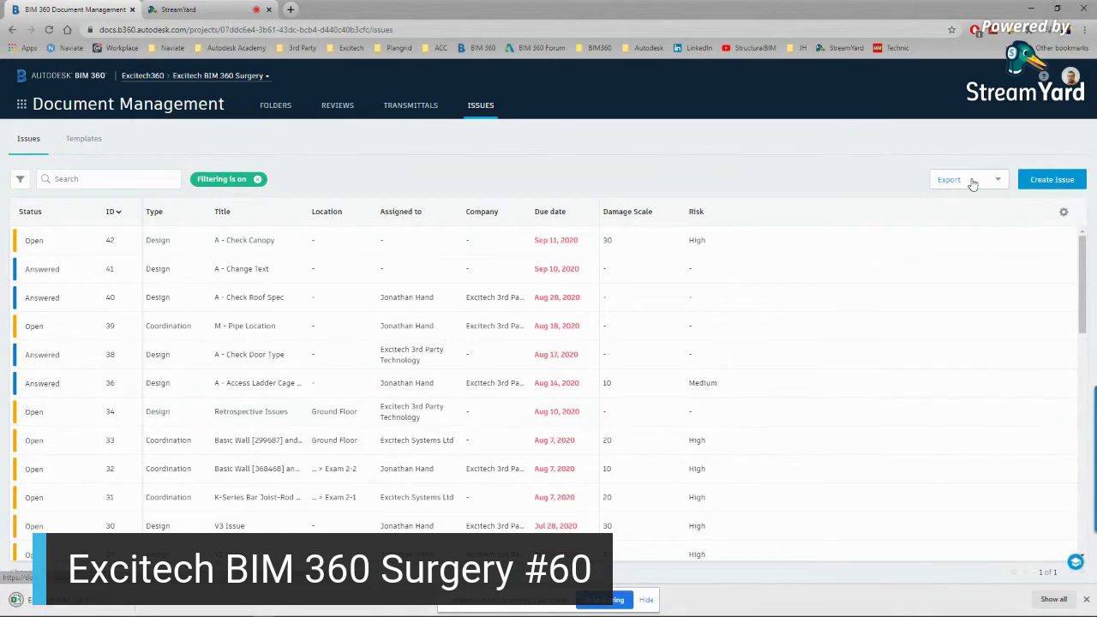
Try to export the issues list in BCF format and close the export page
{"action": "left_click", "coordinate": [972, 182]}
{"action": "left_click", "coordinate": [962, 270]}
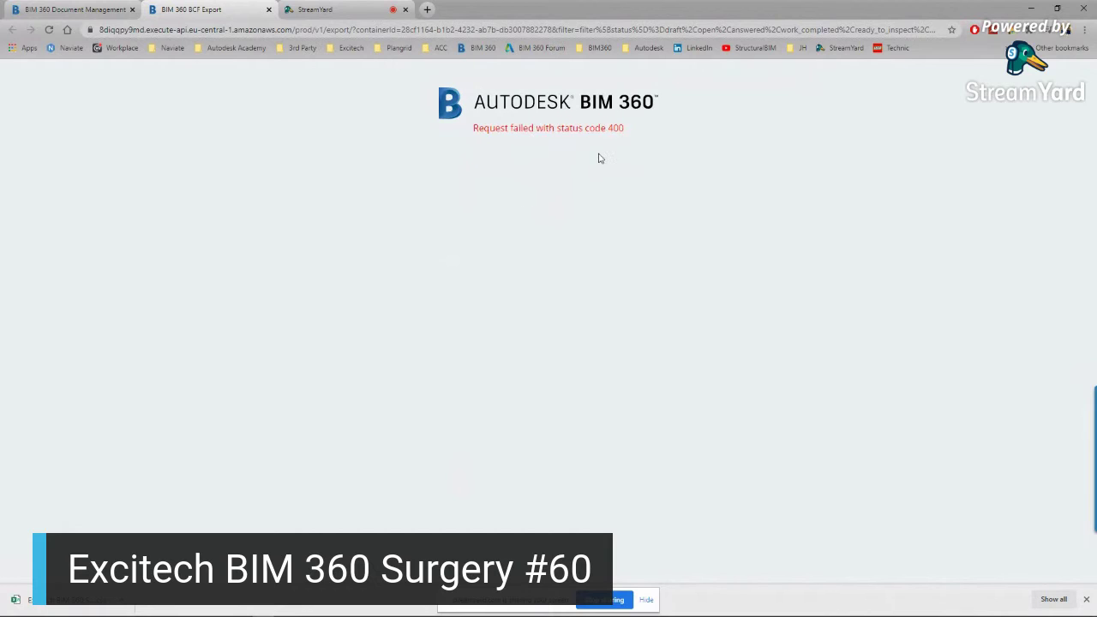
{"action": "left_click", "coordinate": [269, 9]}
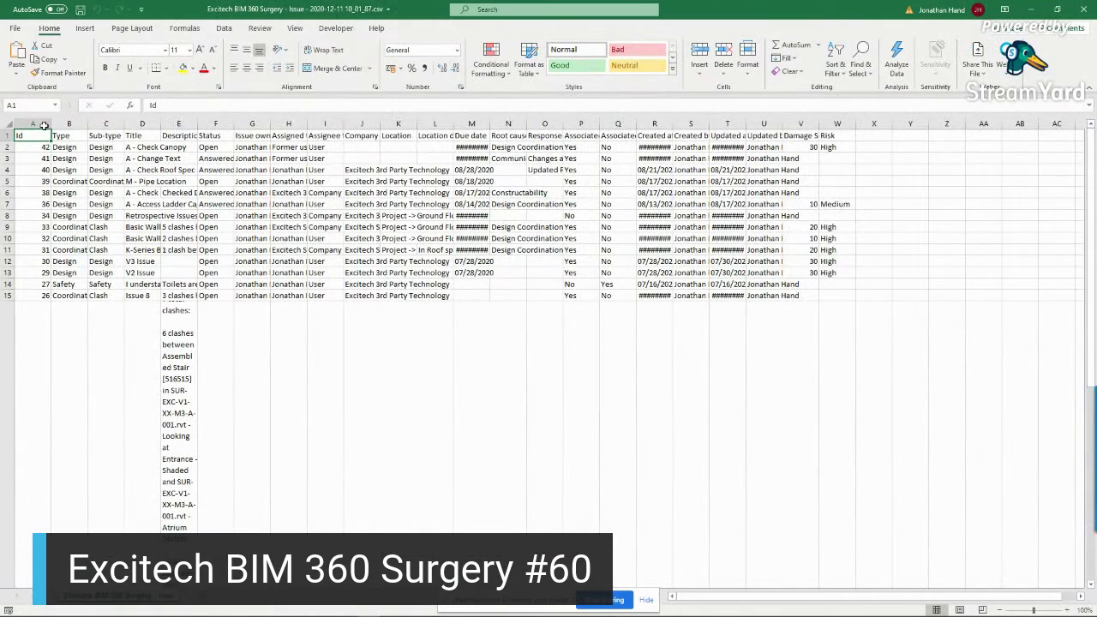
In Excel, review the exported issues CSV with all columns fitted to their contents, and close it without saving
{"action": "left_click", "coordinate": [9, 125]}
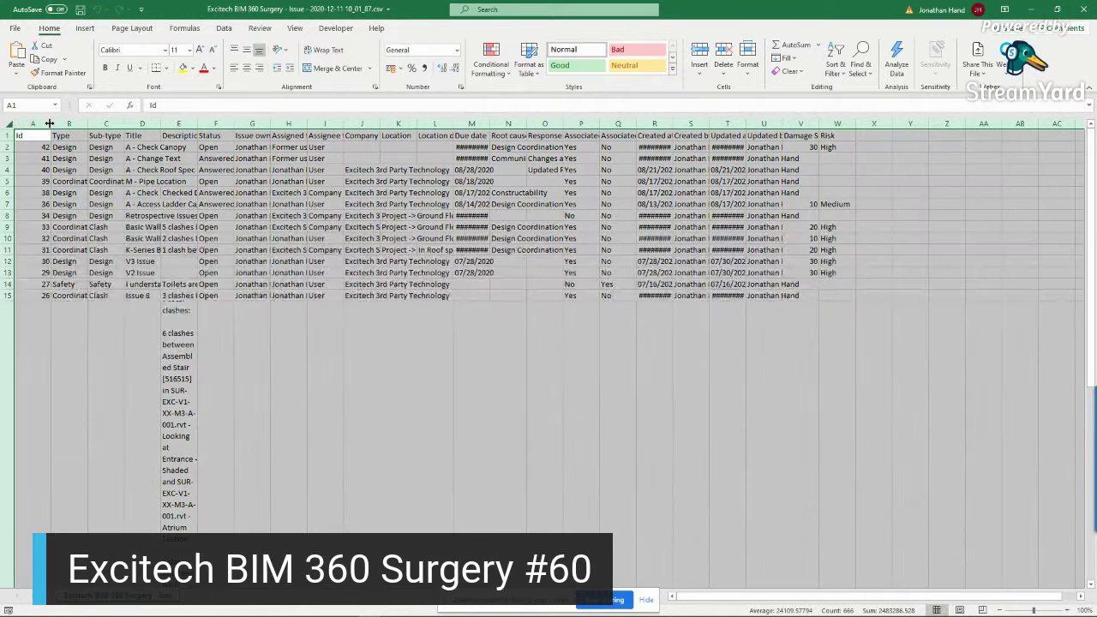
{"action": "double_click", "coordinate": [58, 126]}
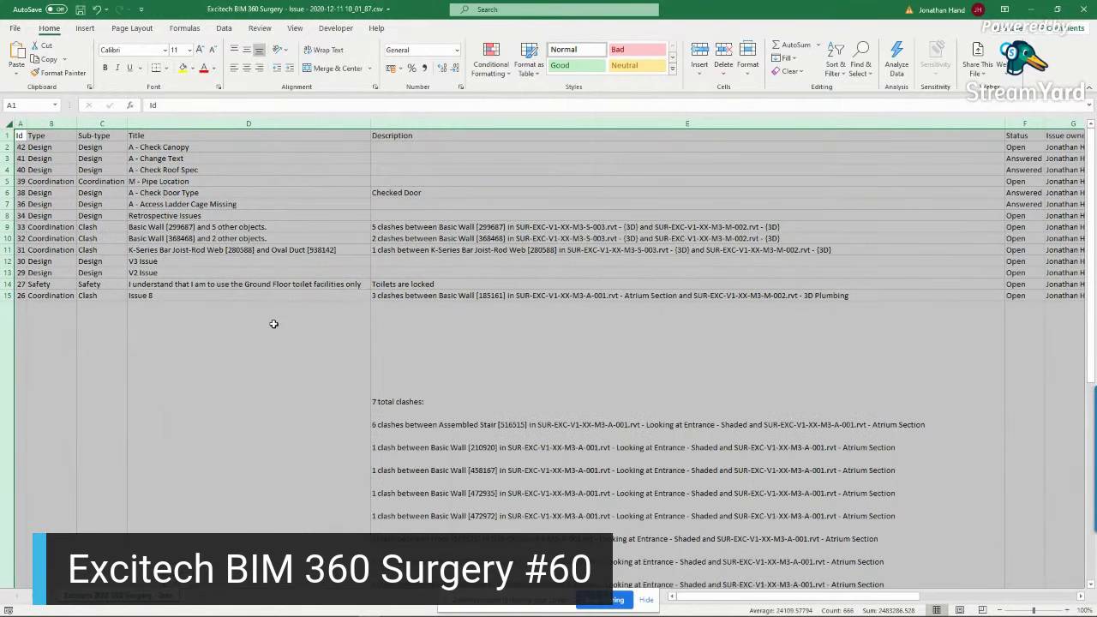
{"action": "left_click", "coordinate": [241, 383]}
{"action": "scroll", "coordinate": [273, 394], "scroll_direction": "down", "scroll_amount": 3}
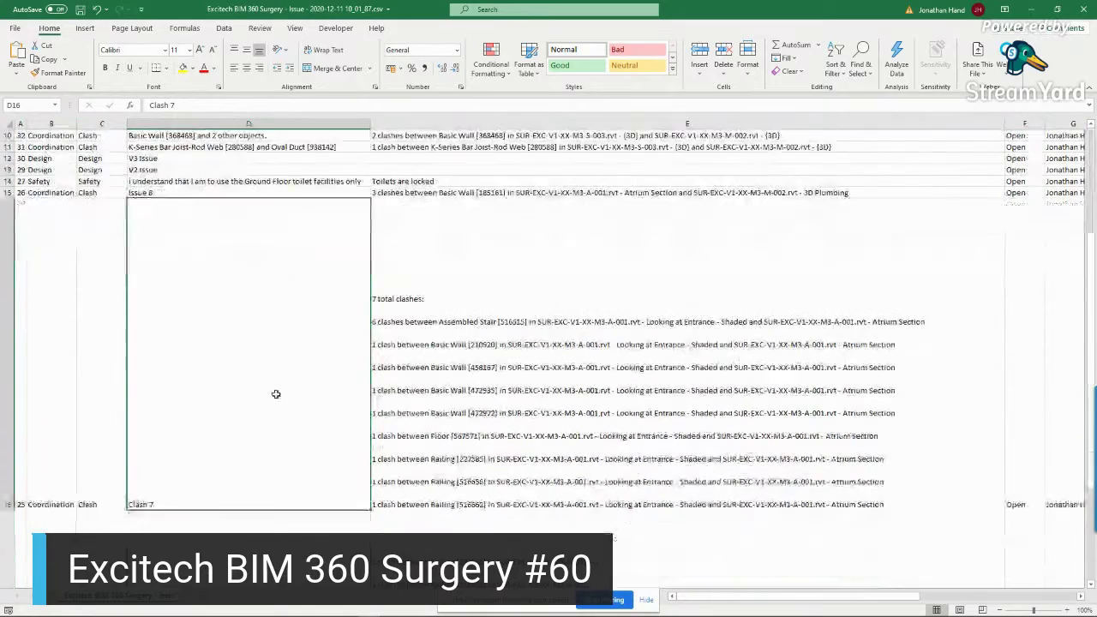
{"action": "scroll", "coordinate": [169, 208], "scroll_direction": "up", "scroll_amount": 3}
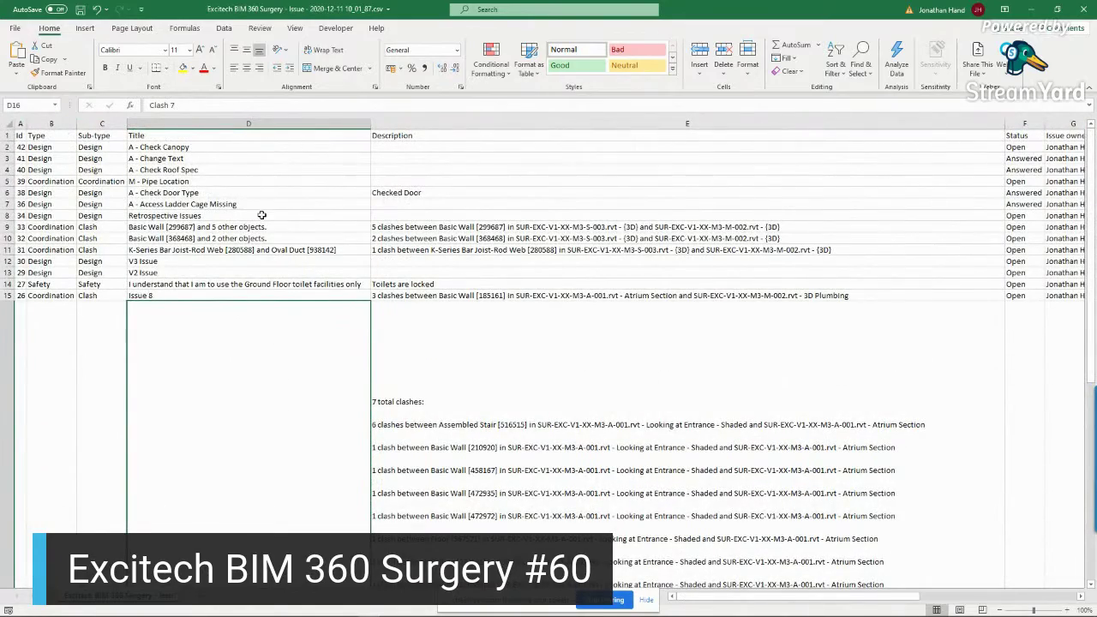
{"action": "left_click_drag", "start_coordinate": [771, 598], "coordinate": [612, 201]}
{"action": "left_click", "coordinate": [1081, 9]}
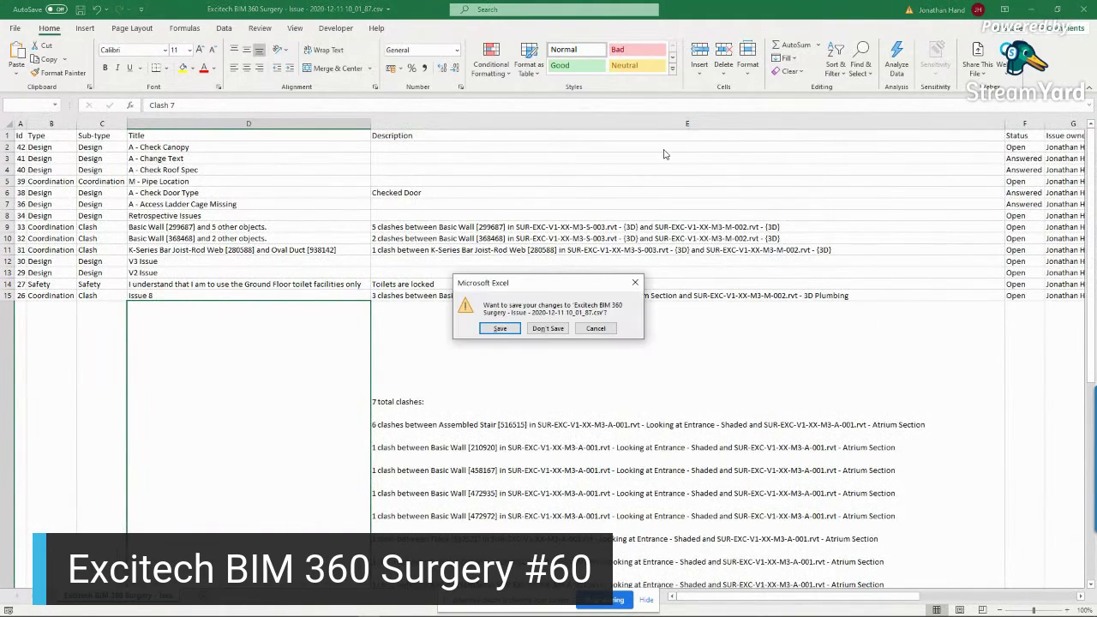
{"action": "left_click", "coordinate": [547, 328]}
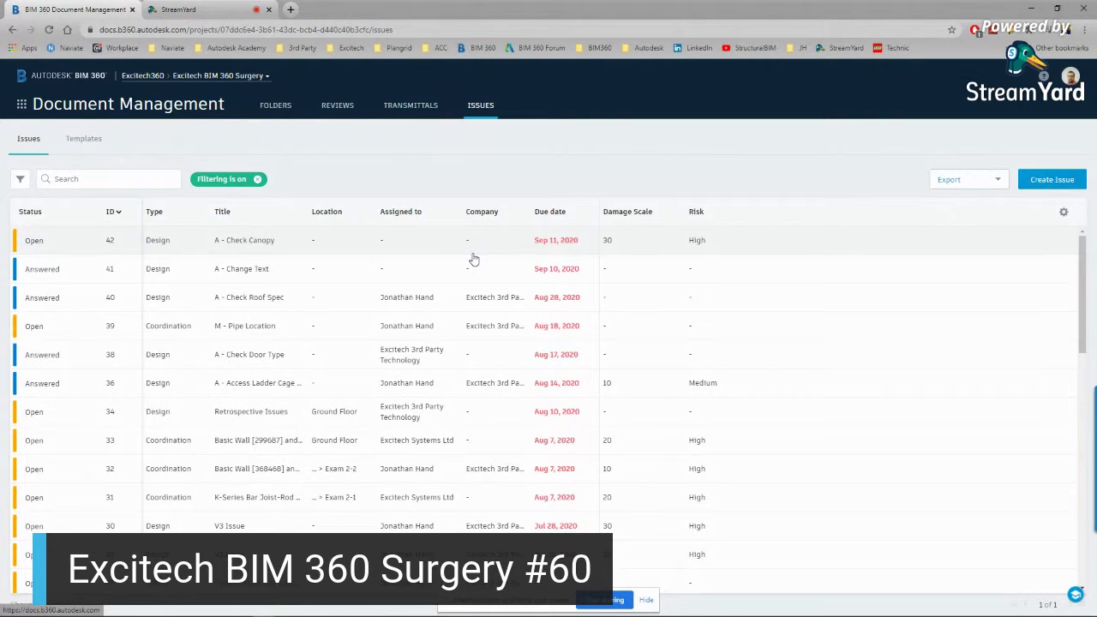
Switch the project to the Insight module and open its list of recent reports
{"action": "left_click", "coordinate": [22, 105]}
{"action": "left_click", "coordinate": [122, 161]}
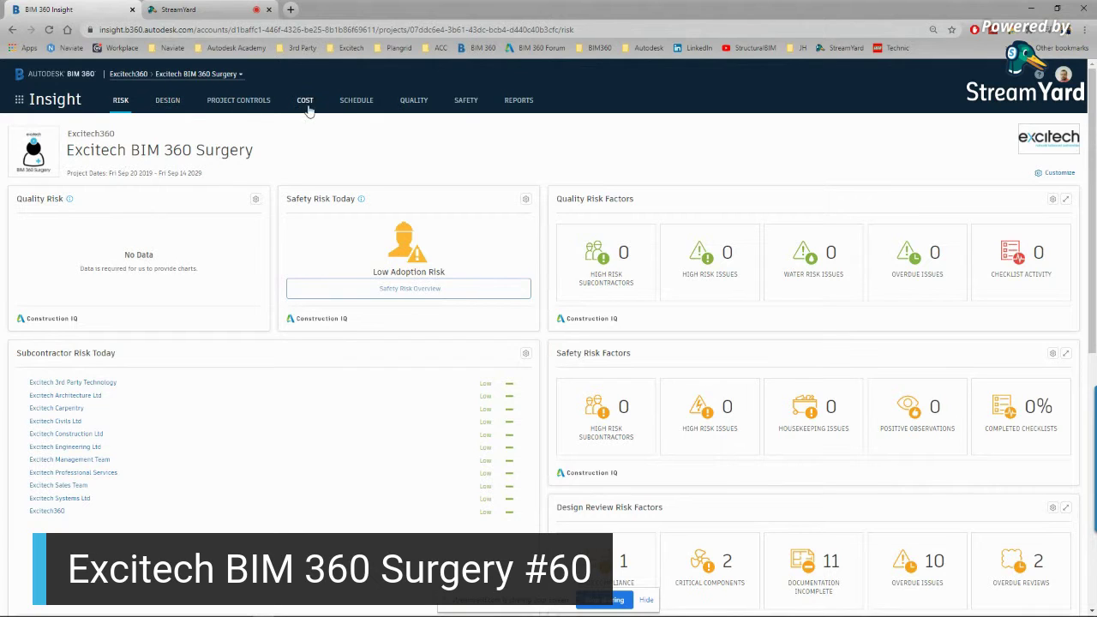
{"action": "left_click", "coordinate": [352, 100]}
{"action": "left_click", "coordinate": [413, 101]}
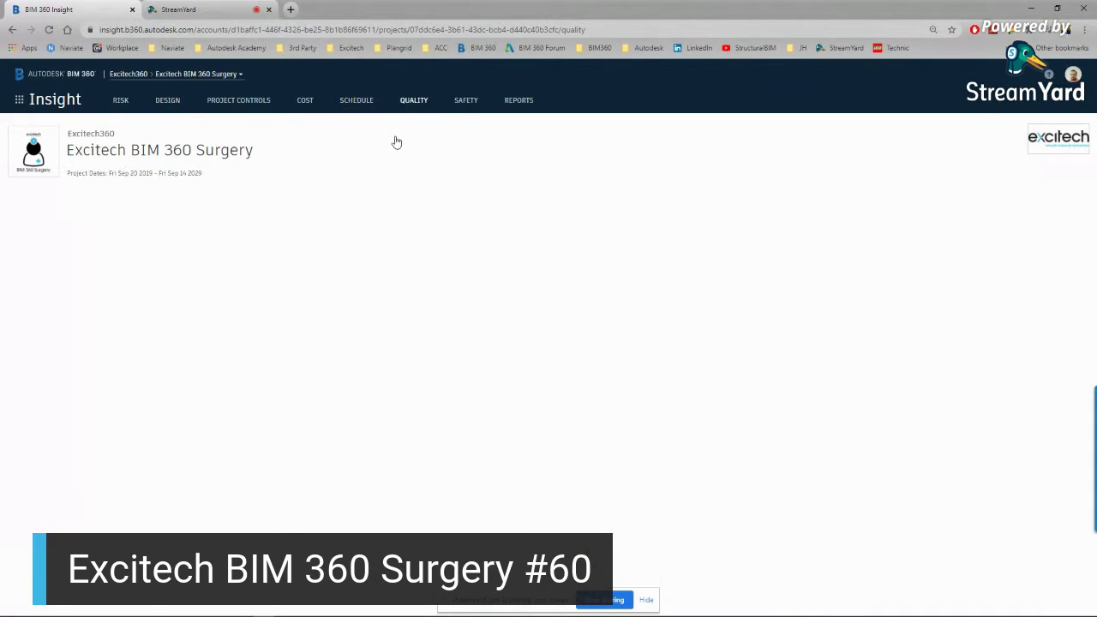
{"action": "left_click", "coordinate": [467, 101]}
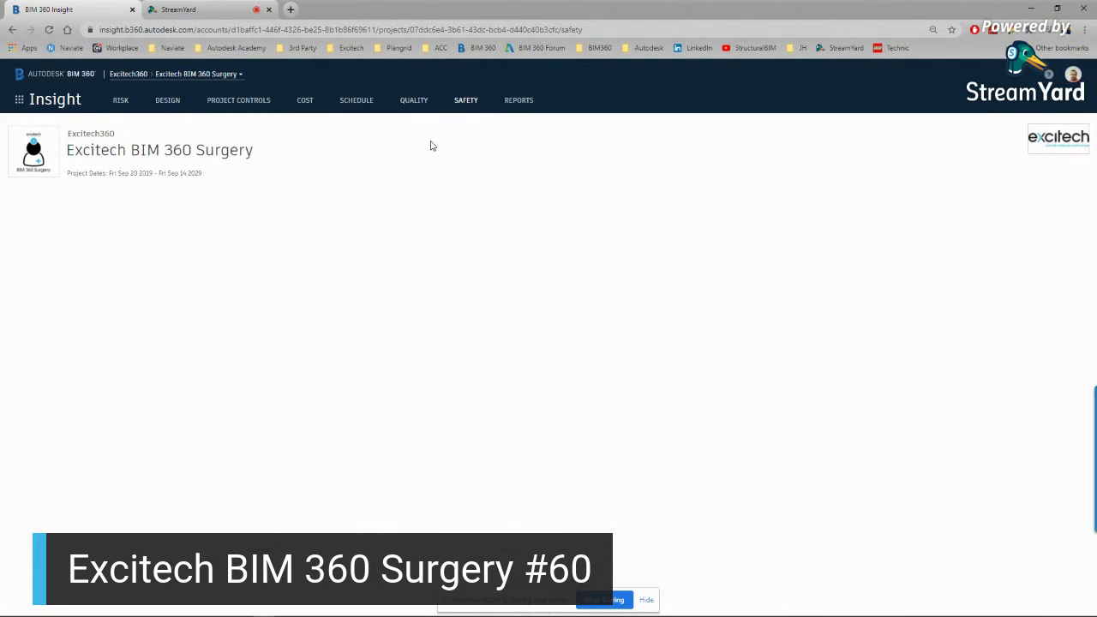
{"action": "left_click", "coordinate": [519, 101]}
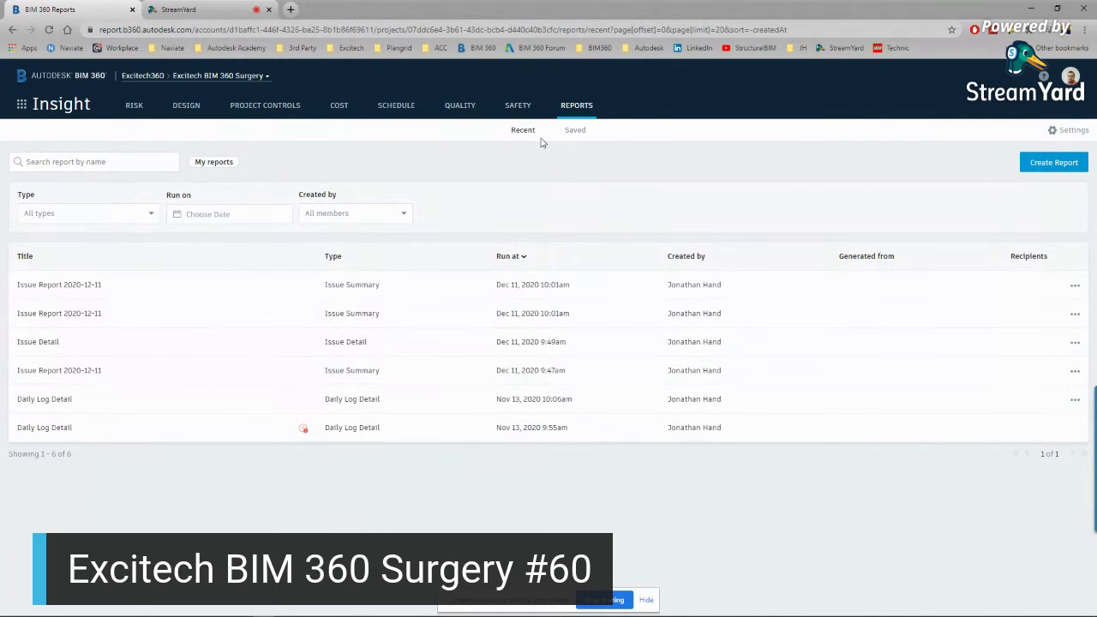
Try the Document Log for Plans type filter and the My reports filter on the recent reports, clearing both
{"action": "left_click", "coordinate": [75, 218]}
{"action": "left_click", "coordinate": [74, 251]}
{"action": "left_click", "coordinate": [76, 249]}
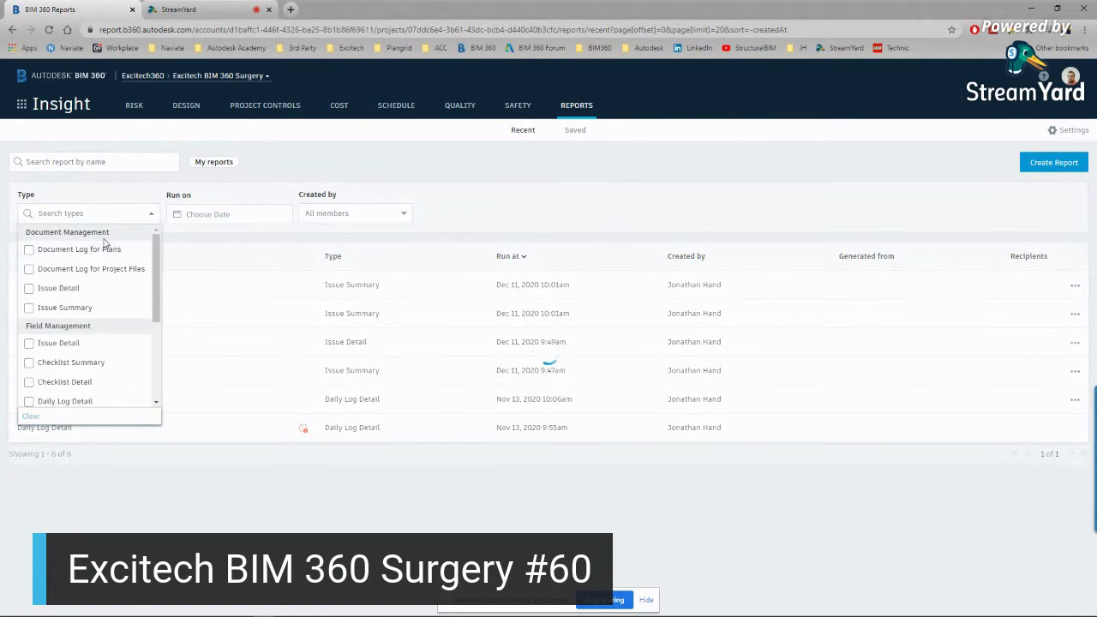
{"action": "left_click", "coordinate": [296, 175]}
{"action": "left_click", "coordinate": [210, 162]}
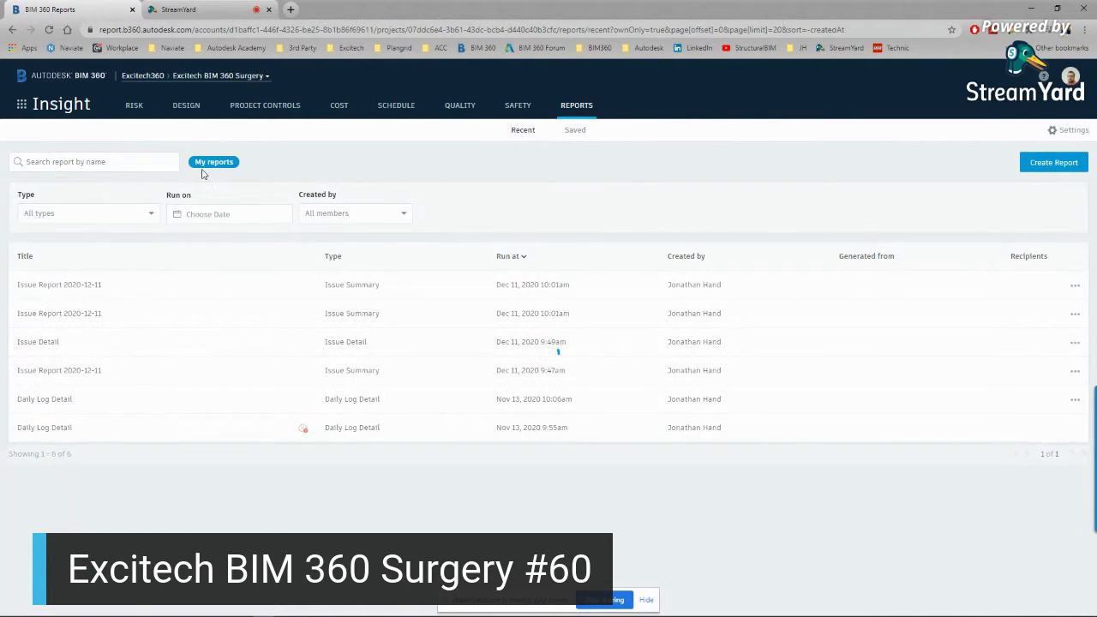
{"action": "left_click", "coordinate": [228, 163]}
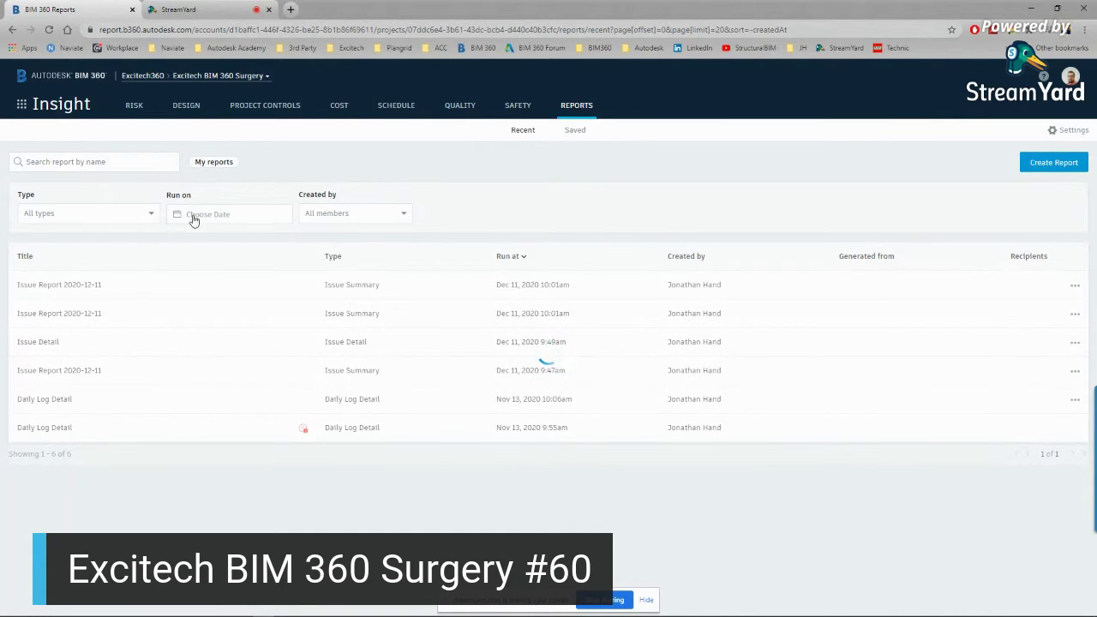
From the saved reports, create a new report, review the available report types and choose Issue Detail under Document Management
{"action": "left_click", "coordinate": [575, 133]}
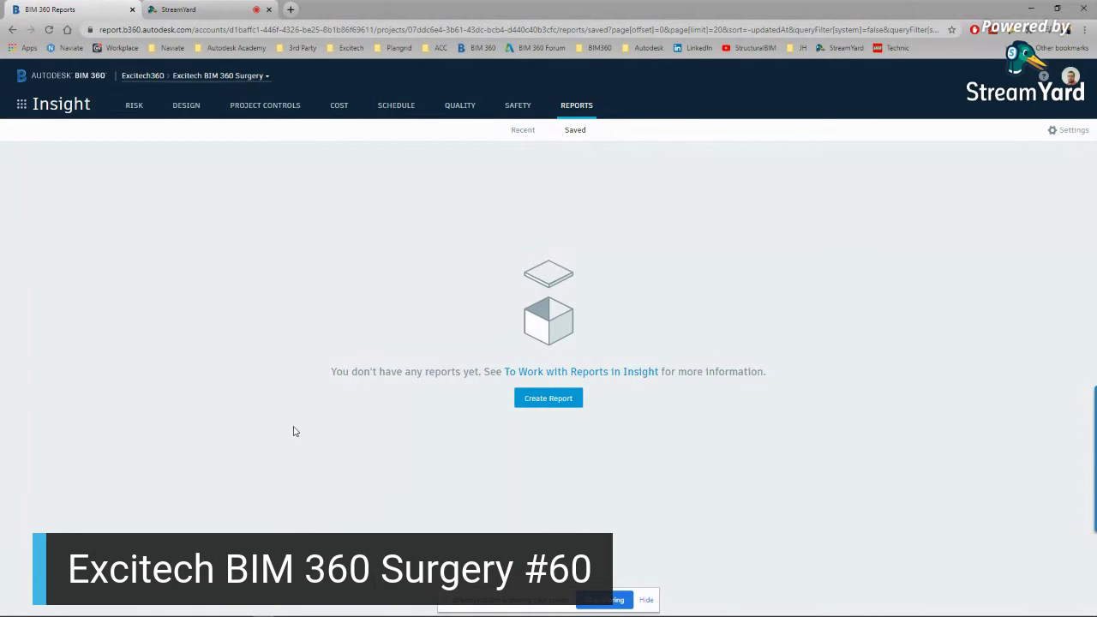
{"action": "left_click", "coordinate": [547, 401]}
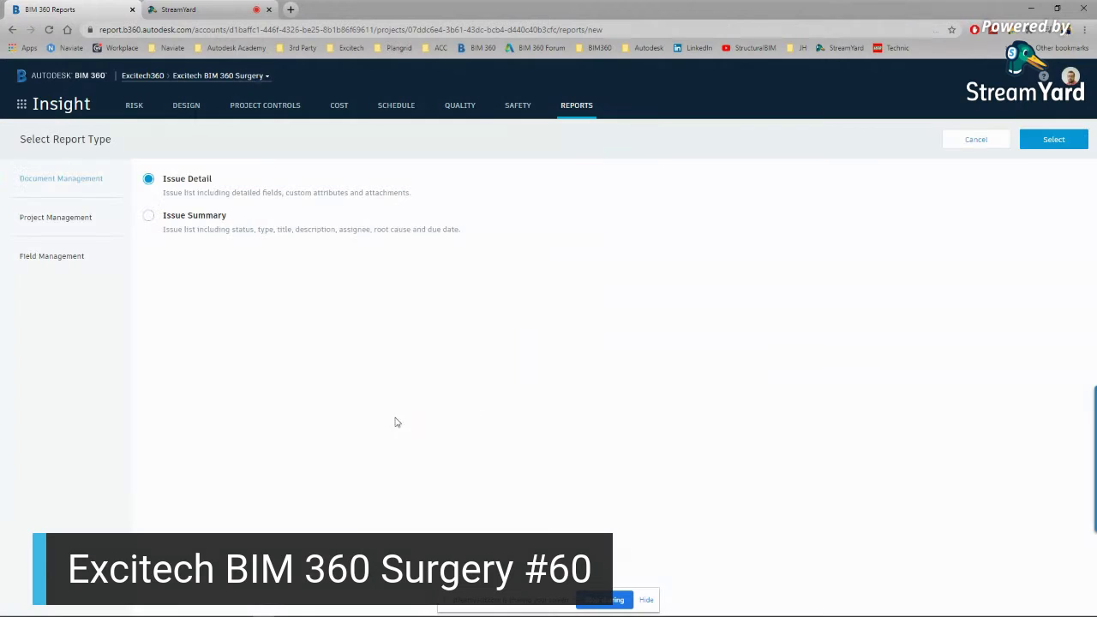
{"action": "left_click", "coordinate": [206, 220]}
{"action": "left_click", "coordinate": [87, 228]}
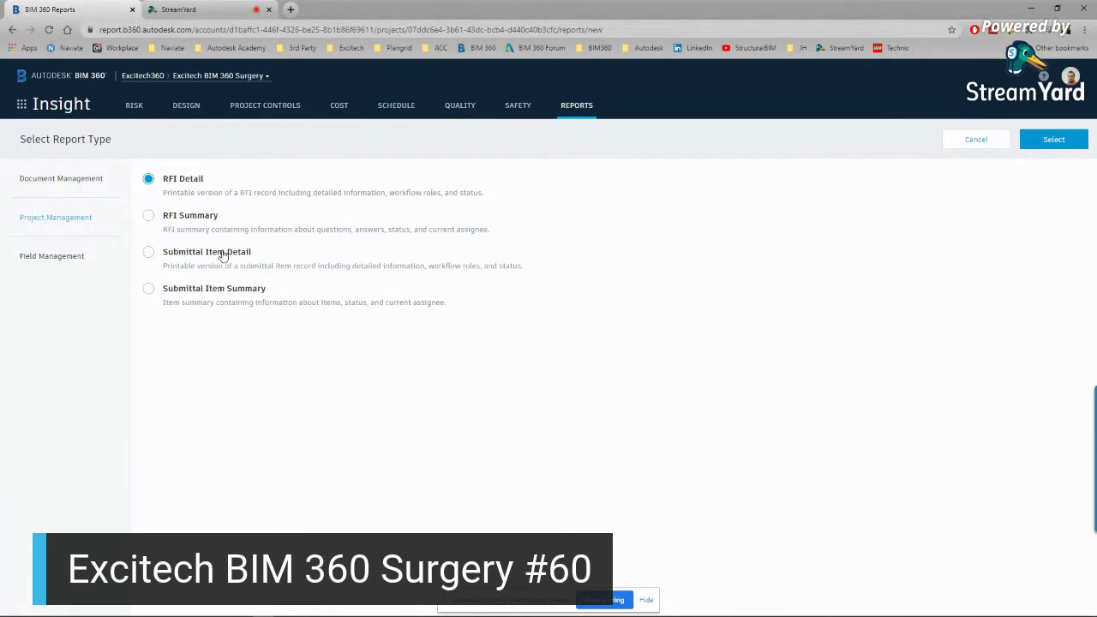
{"action": "left_click", "coordinate": [72, 255]}
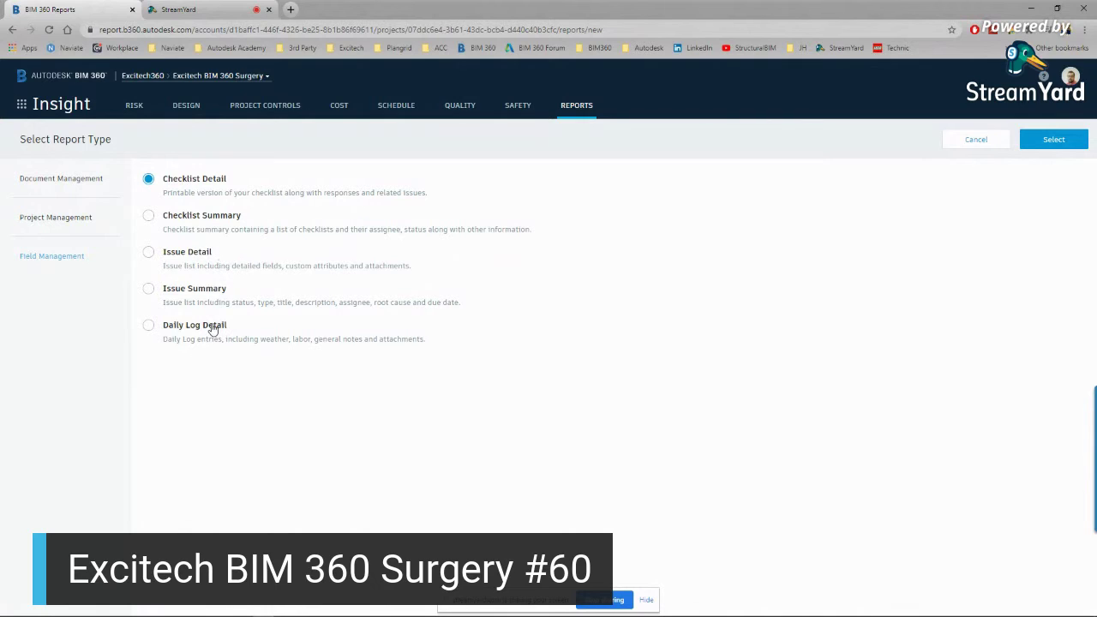
{"action": "left_click", "coordinate": [146, 252]}
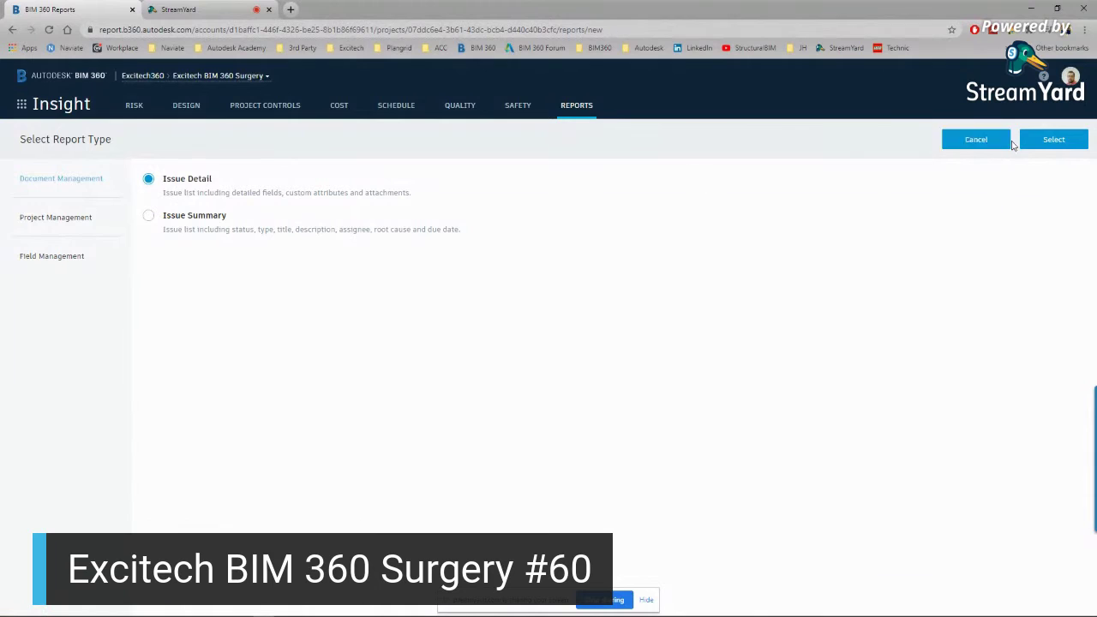
{"action": "left_click", "coordinate": [1053, 141]}
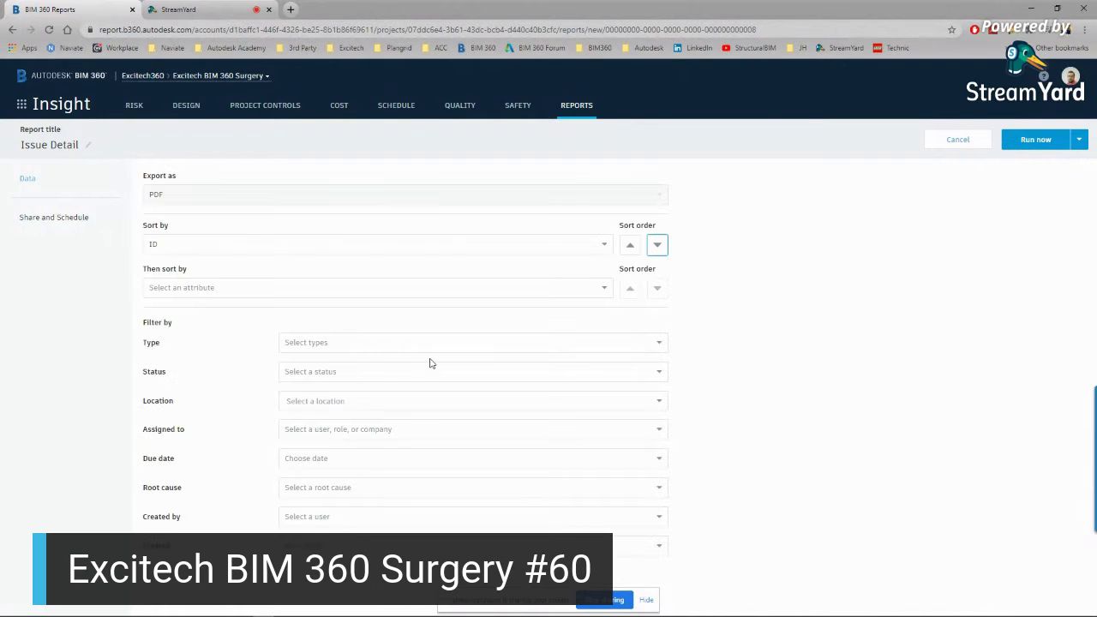
Rename the report to Issue Detail Report and check the export format setting
{"action": "left_click", "coordinate": [94, 147]}
{"action": "left_click", "coordinate": [110, 145]}
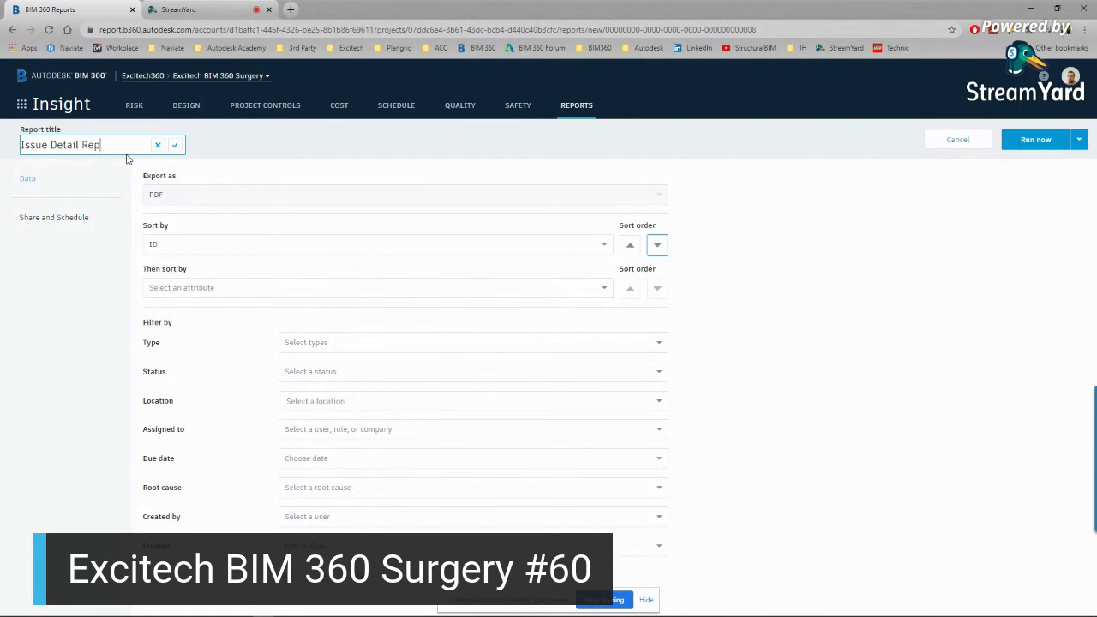
{"action": "left_click", "coordinate": [175, 146]}
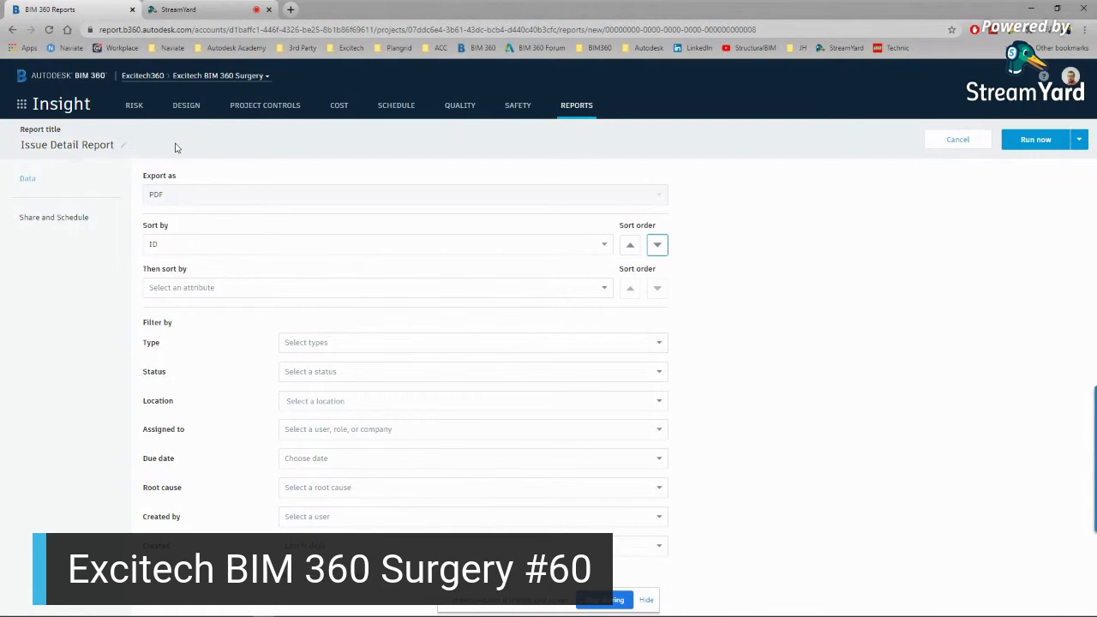
{"action": "left_click", "coordinate": [179, 199]}
{"action": "left_click", "coordinate": [179, 199]}
{"action": "left_click", "coordinate": [179, 199]}
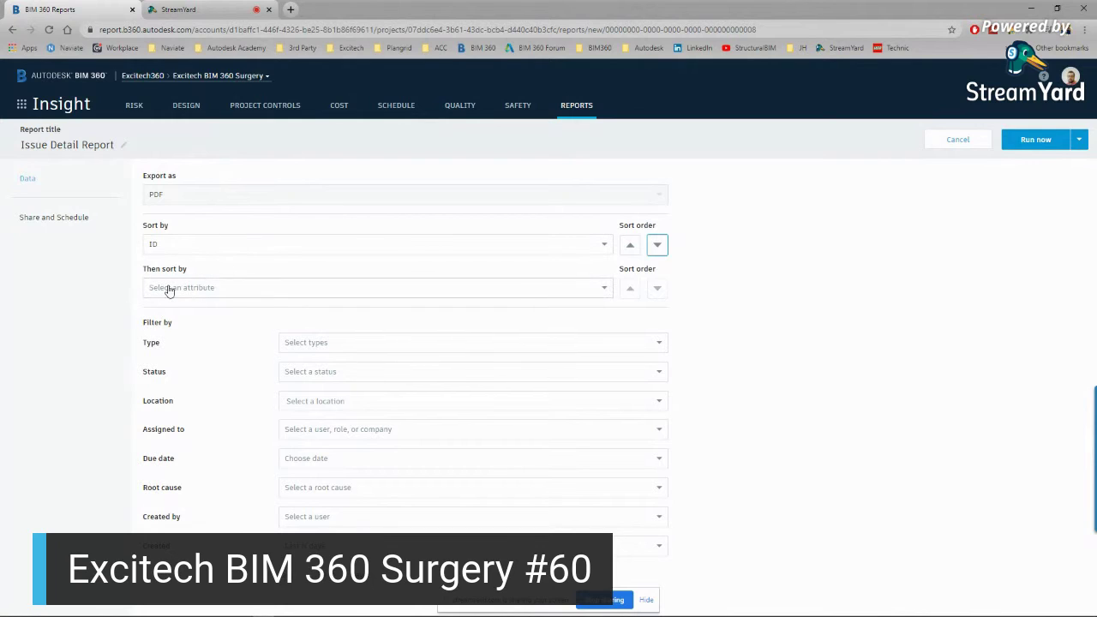
Sort the report by Status, with Due date as the second sort attribute
{"action": "left_click", "coordinate": [171, 247]}
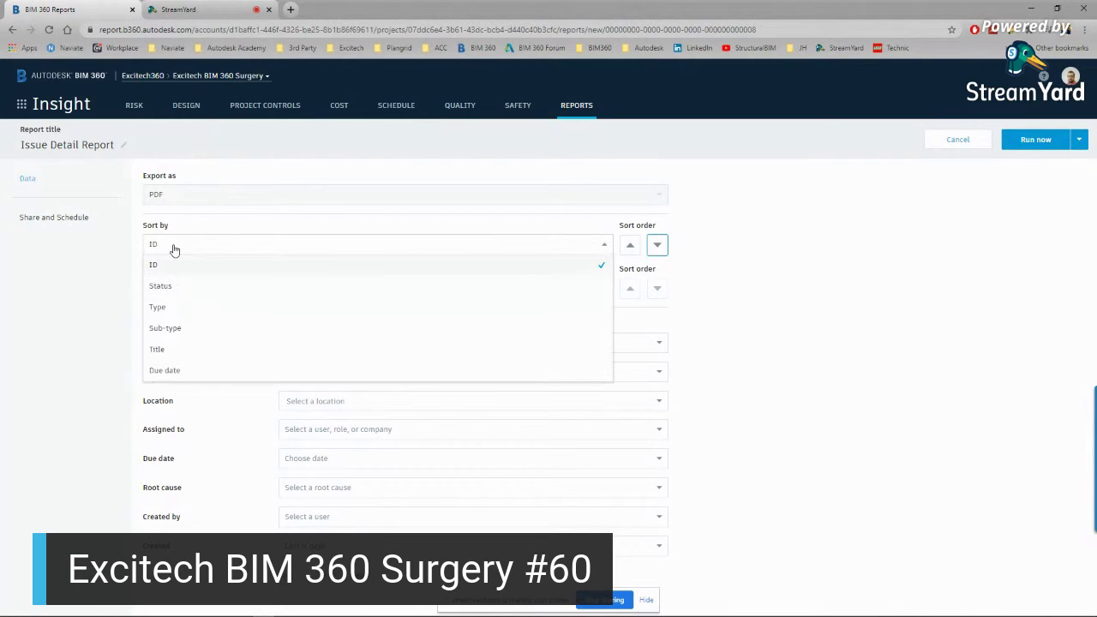
{"action": "left_click", "coordinate": [176, 293]}
{"action": "left_click", "coordinate": [193, 290]}
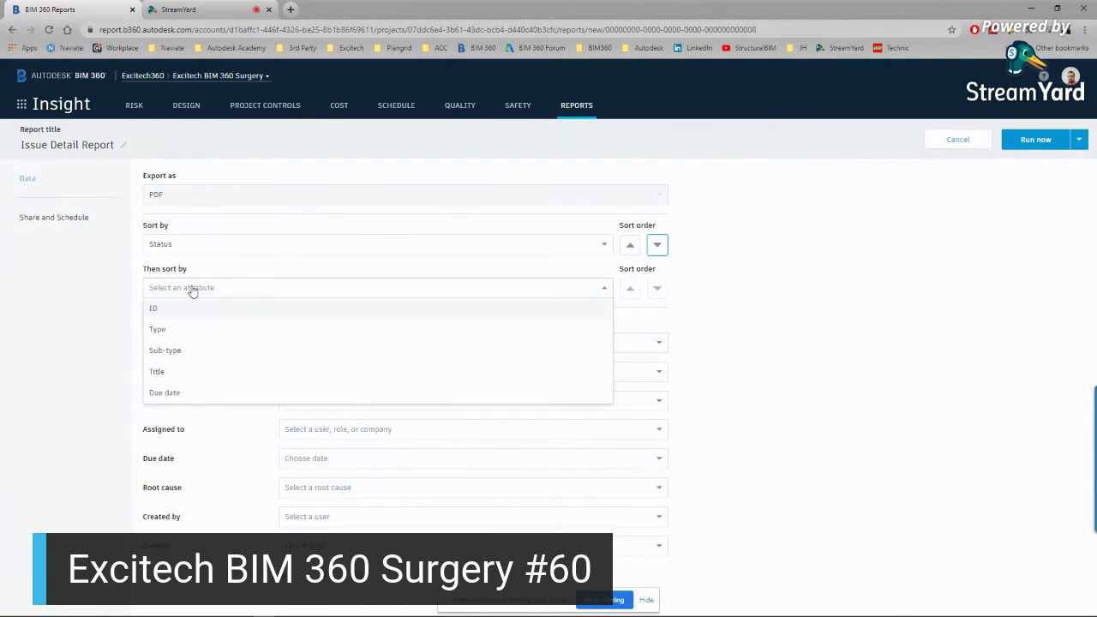
{"action": "left_click", "coordinate": [168, 392]}
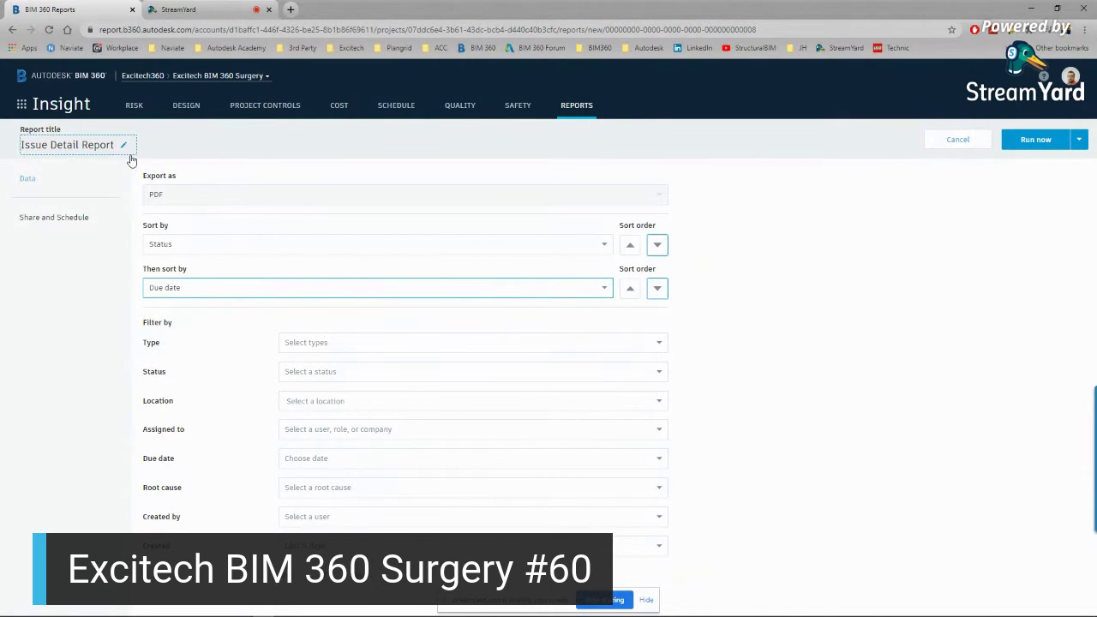
Check the issue type options without choosing any, and set the report's Status filter to Open only
{"action": "left_click", "coordinate": [658, 344]}
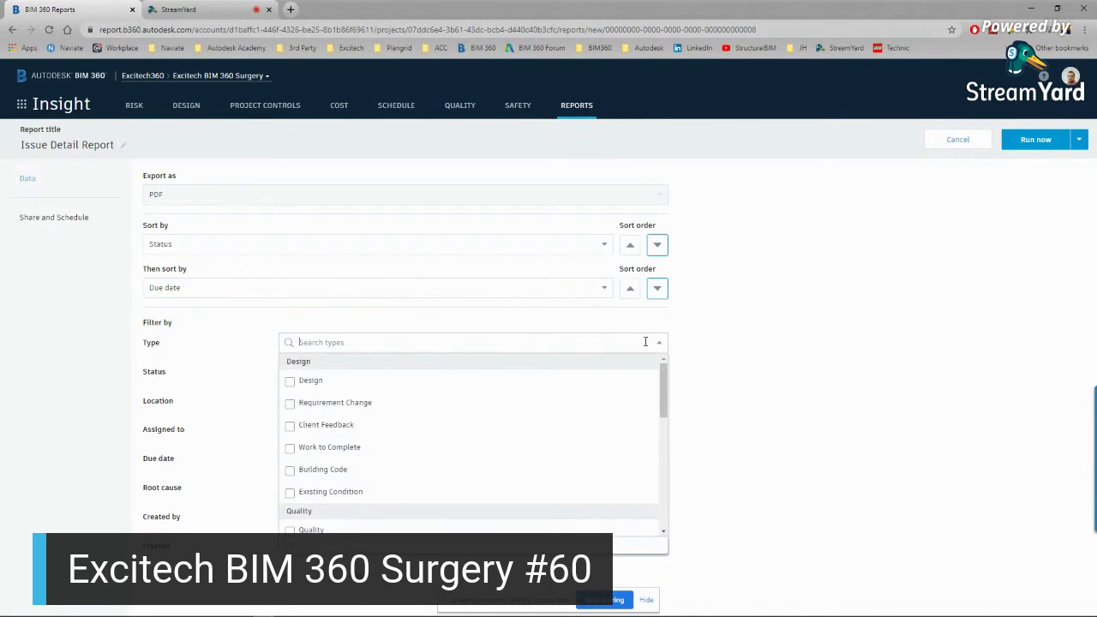
{"action": "left_click", "coordinate": [372, 327]}
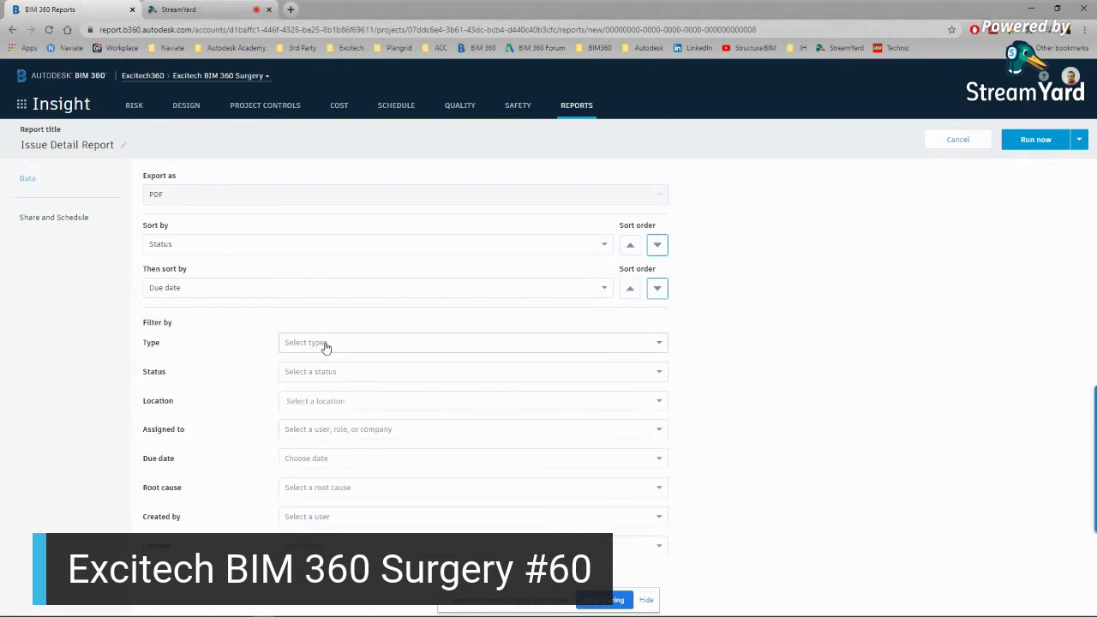
{"action": "left_click", "coordinate": [327, 372]}
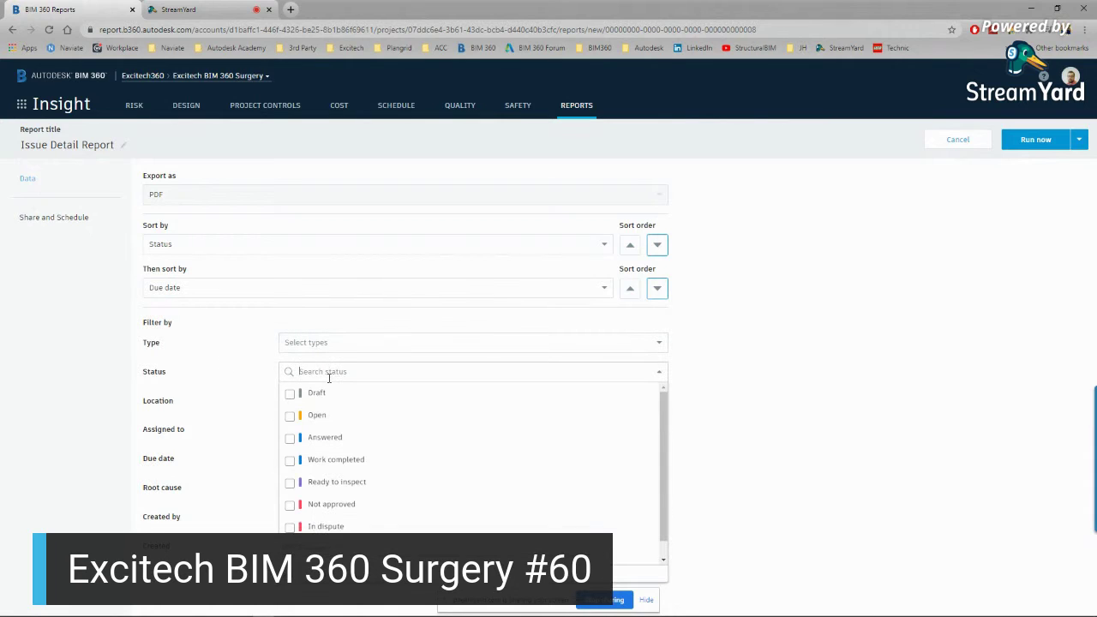
{"action": "left_click", "coordinate": [289, 417]}
{"action": "left_click", "coordinate": [289, 505]}
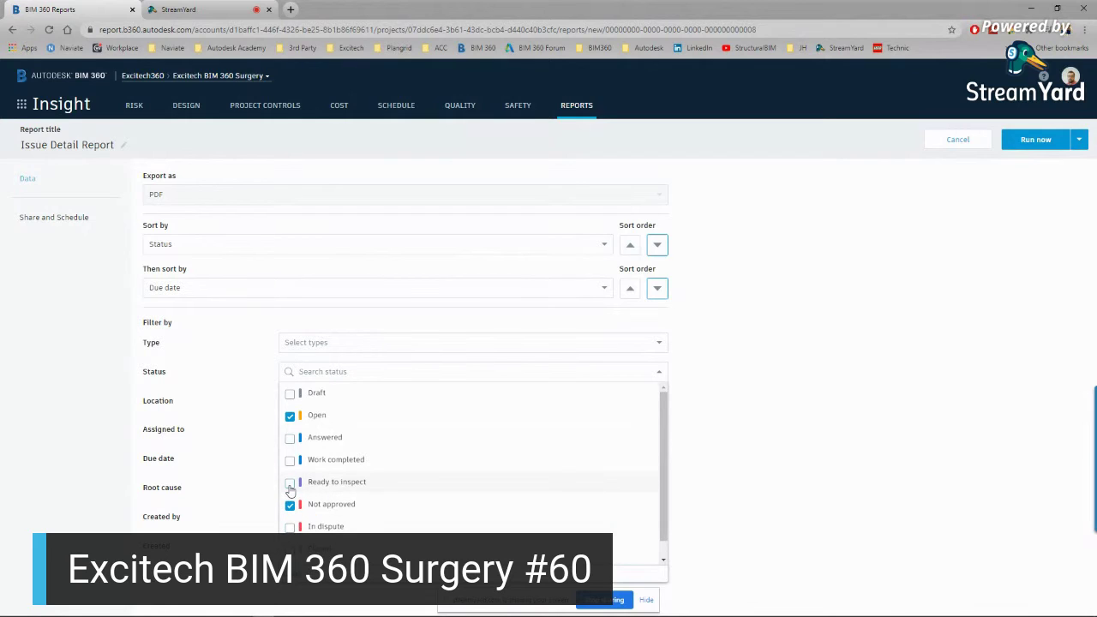
{"action": "left_click", "coordinate": [290, 484]}
{"action": "left_click", "coordinate": [289, 482]}
{"action": "left_click", "coordinate": [290, 504]}
{"action": "left_click", "coordinate": [290, 526]}
{"action": "left_click", "coordinate": [461, 336]}
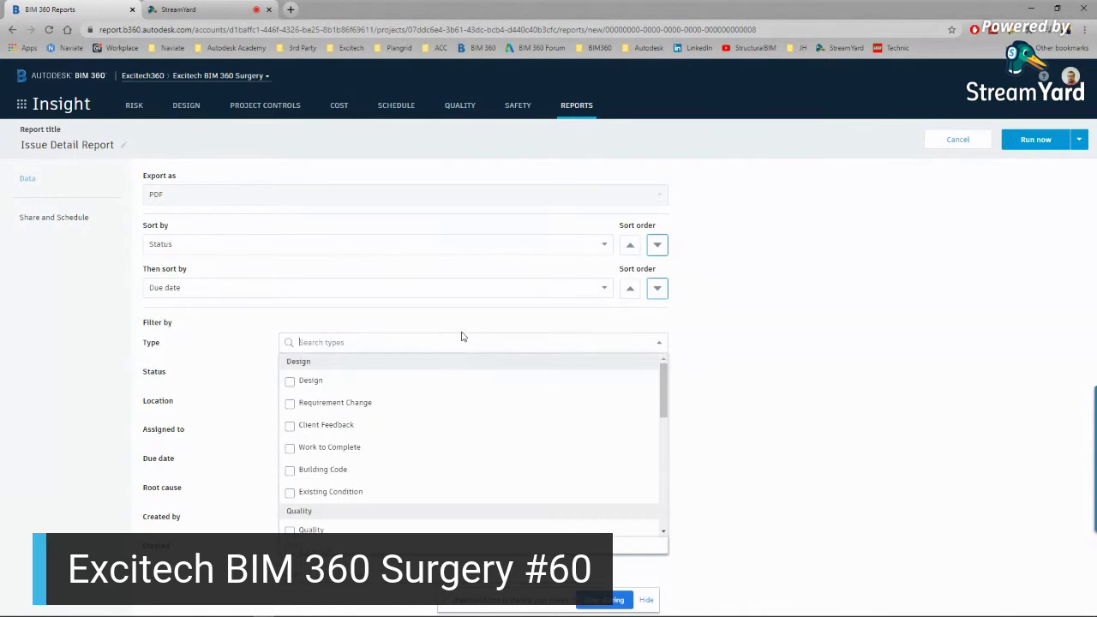
{"action": "left_click", "coordinate": [367, 325]}
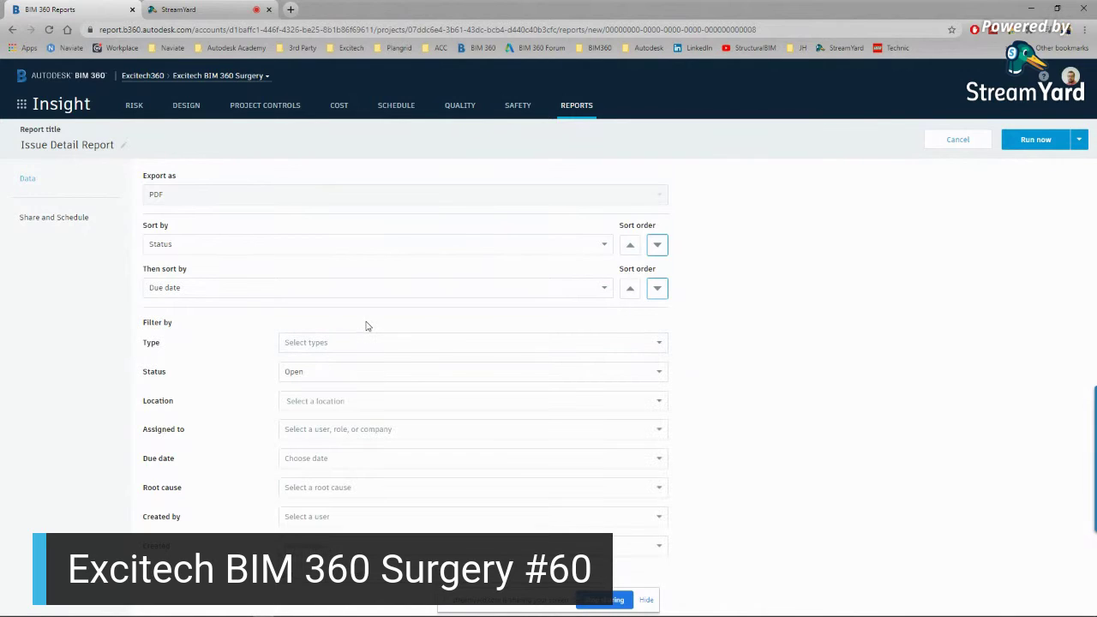
Examine the options offered by the Location, Assigned to, Due date and Root cause filters without selecting any
{"action": "left_click", "coordinate": [364, 400]}
{"action": "left_click", "coordinate": [286, 440]}
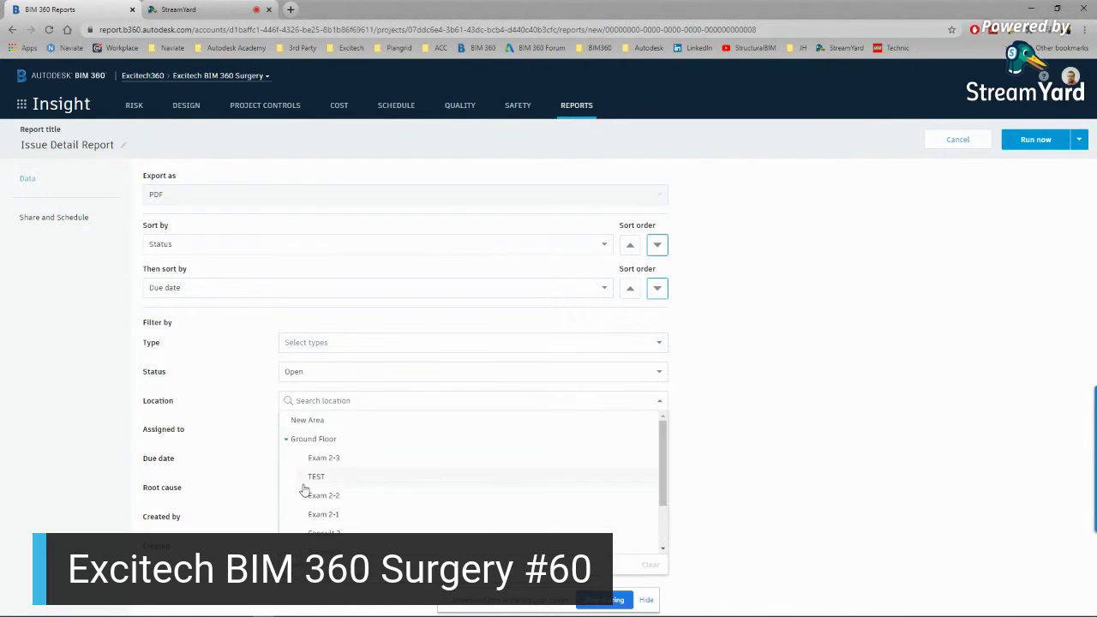
{"action": "left_click", "coordinate": [247, 369]}
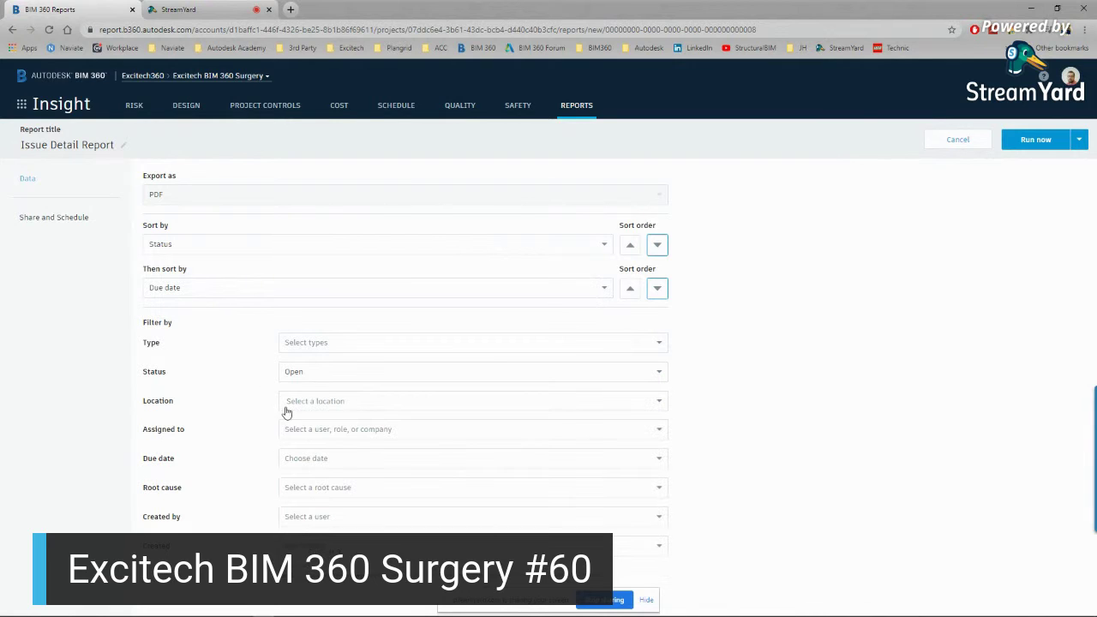
{"action": "left_click", "coordinate": [364, 431]}
{"action": "scroll", "coordinate": [364, 430], "scroll_direction": "down", "scroll_amount": 1}
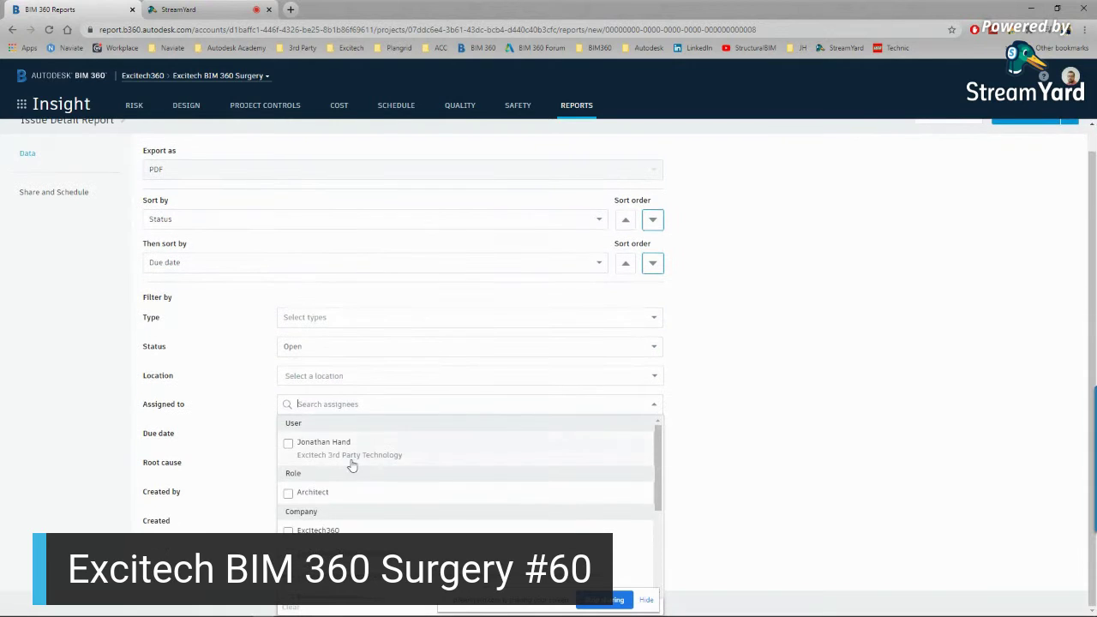
{"action": "scroll", "coordinate": [351, 488], "scroll_direction": "down", "scroll_amount": 5}
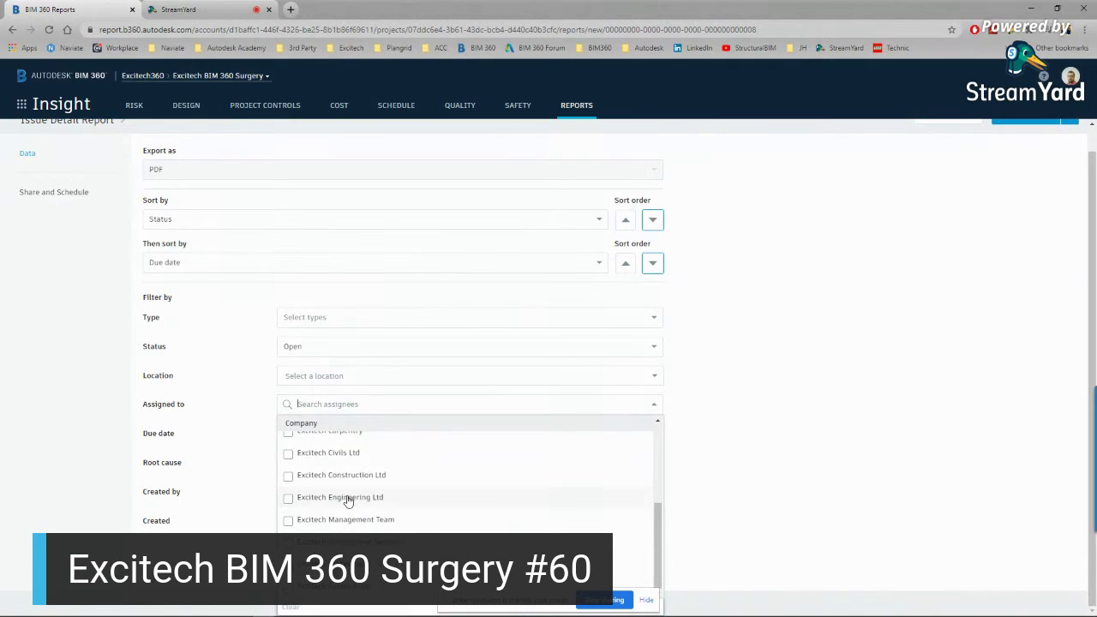
{"action": "left_click", "coordinate": [234, 395]}
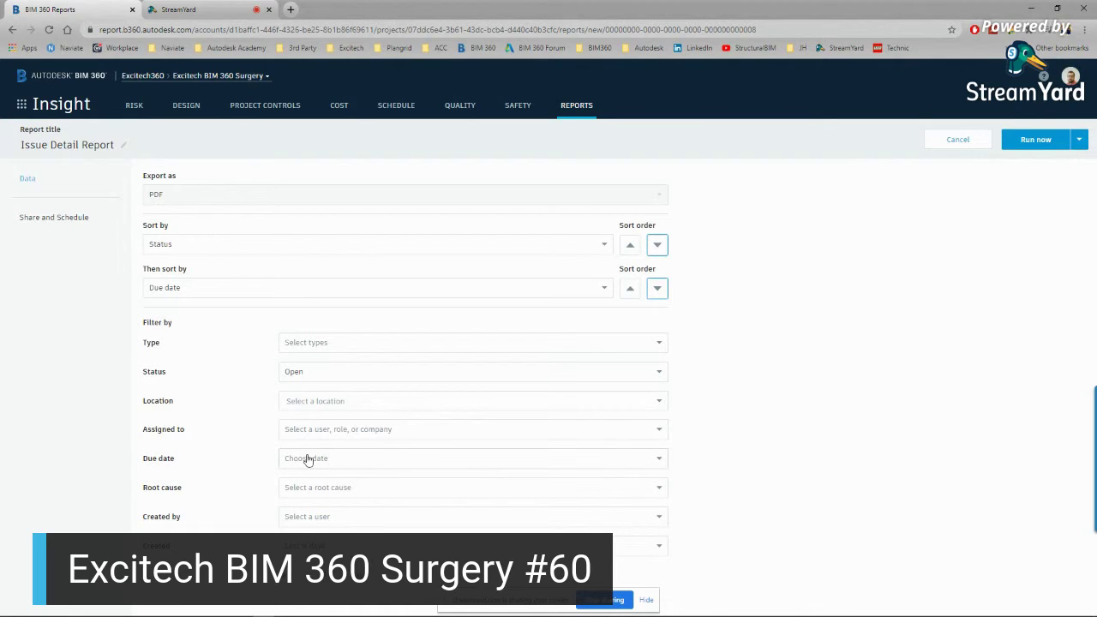
{"action": "left_click", "coordinate": [345, 460]}
{"action": "scroll", "coordinate": [338, 488], "scroll_direction": "down", "scroll_amount": 2}
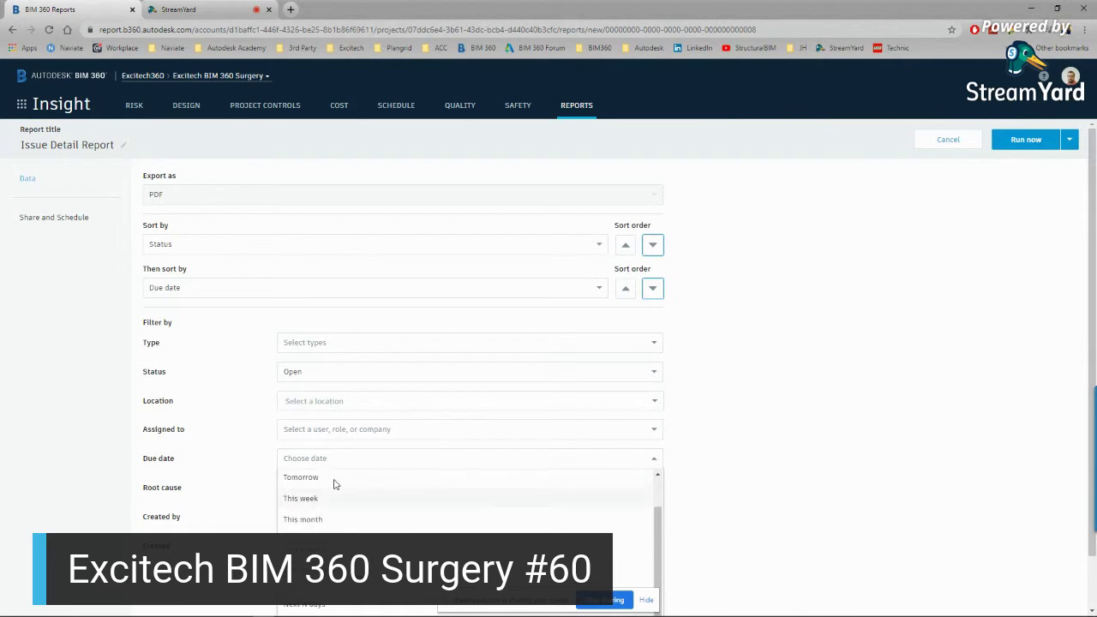
{"action": "scroll", "coordinate": [332, 527], "scroll_direction": "down", "scroll_amount": 1}
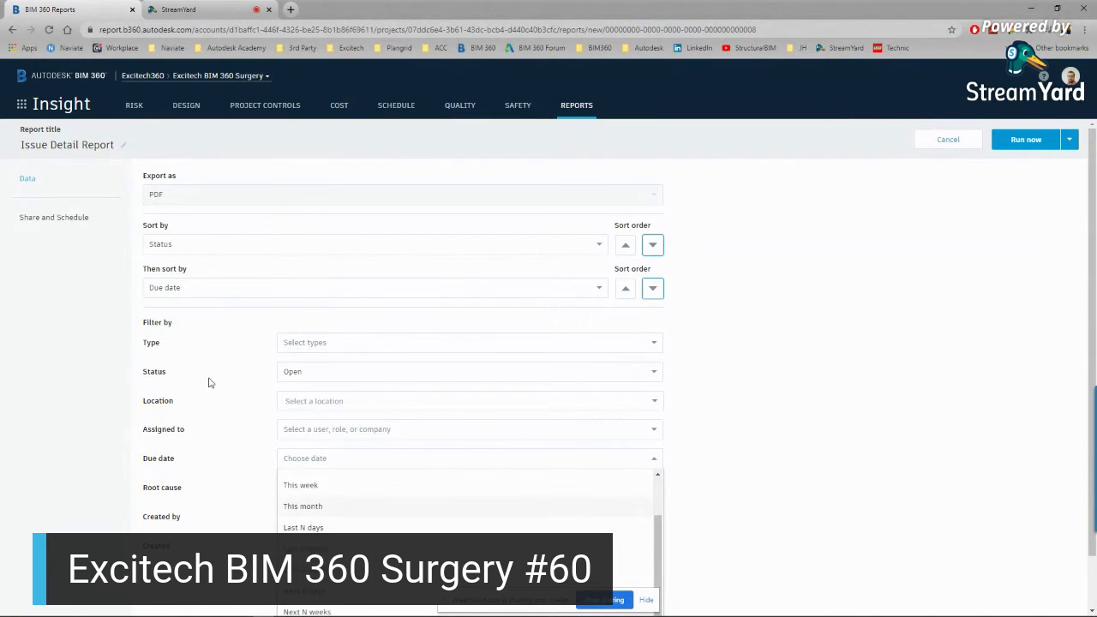
{"action": "left_click", "coordinate": [257, 343]}
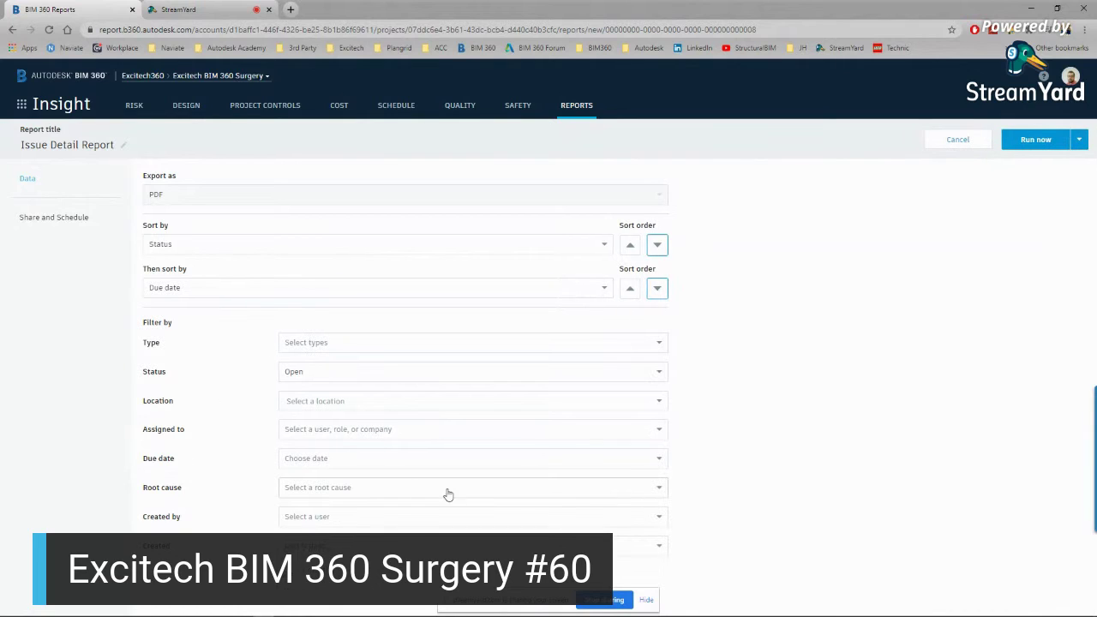
{"action": "left_click", "coordinate": [649, 485]}
{"action": "left_click", "coordinate": [676, 485]}
Set the Created filter to a custom date range starting on 1 January 2020
{"action": "left_click", "coordinate": [661, 548]}
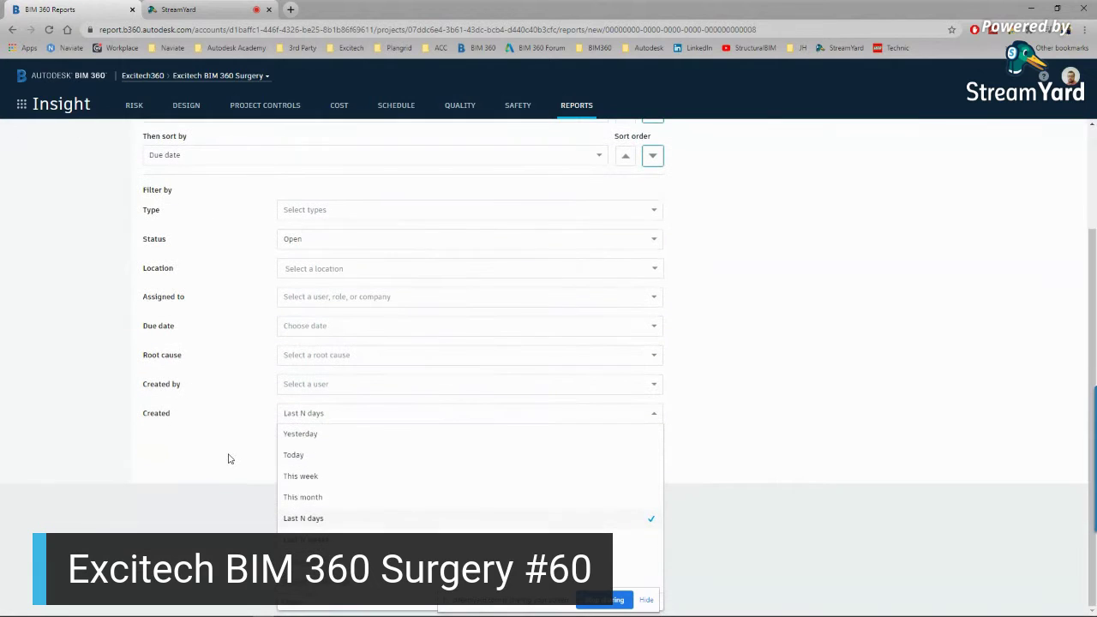
{"action": "scroll", "coordinate": [548, 369], "scroll_direction": "up", "scroll_amount": 2}
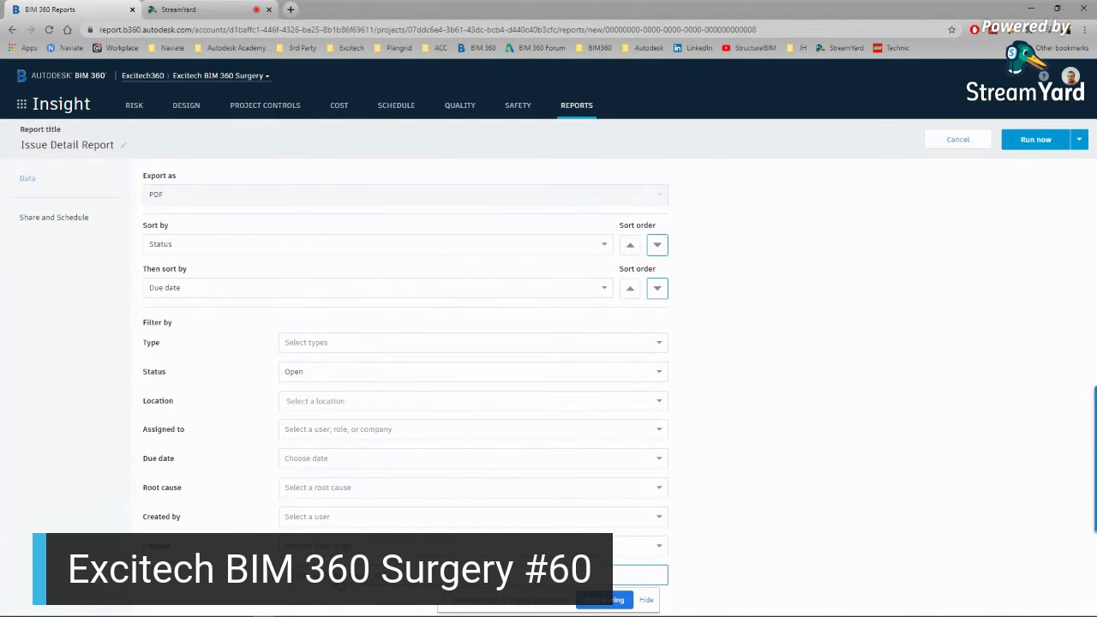
{"action": "left_click", "coordinate": [300, 574]}
{"action": "double_click", "coordinate": [292, 407]}
{"action": "left_click", "coordinate": [291, 407]}
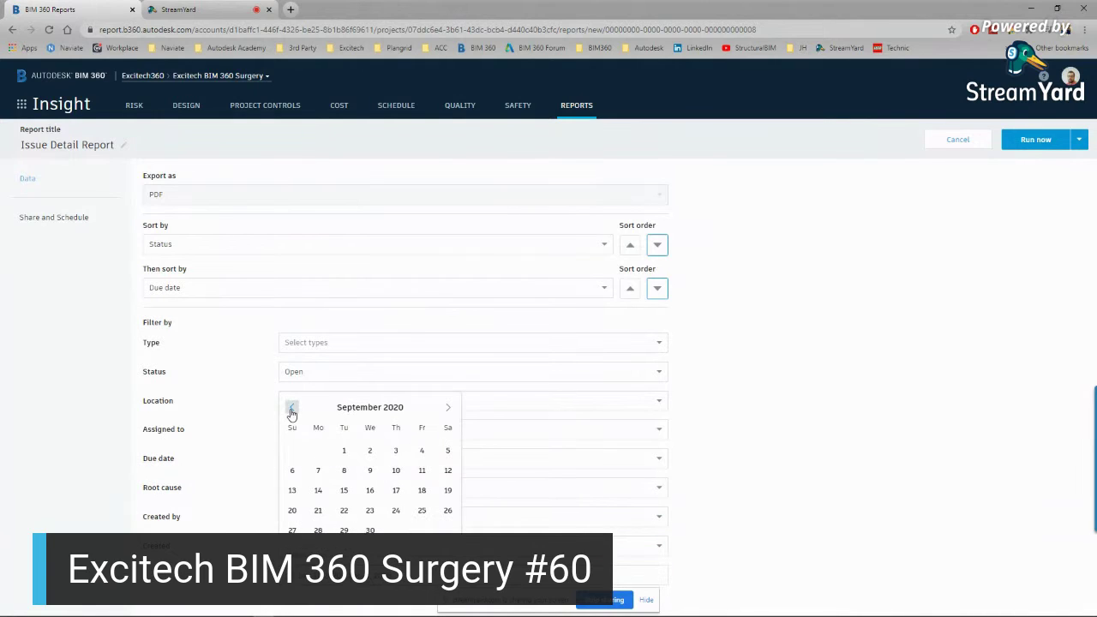
{"action": "double_click", "coordinate": [292, 407]}
{"action": "left_click", "coordinate": [290, 389]}
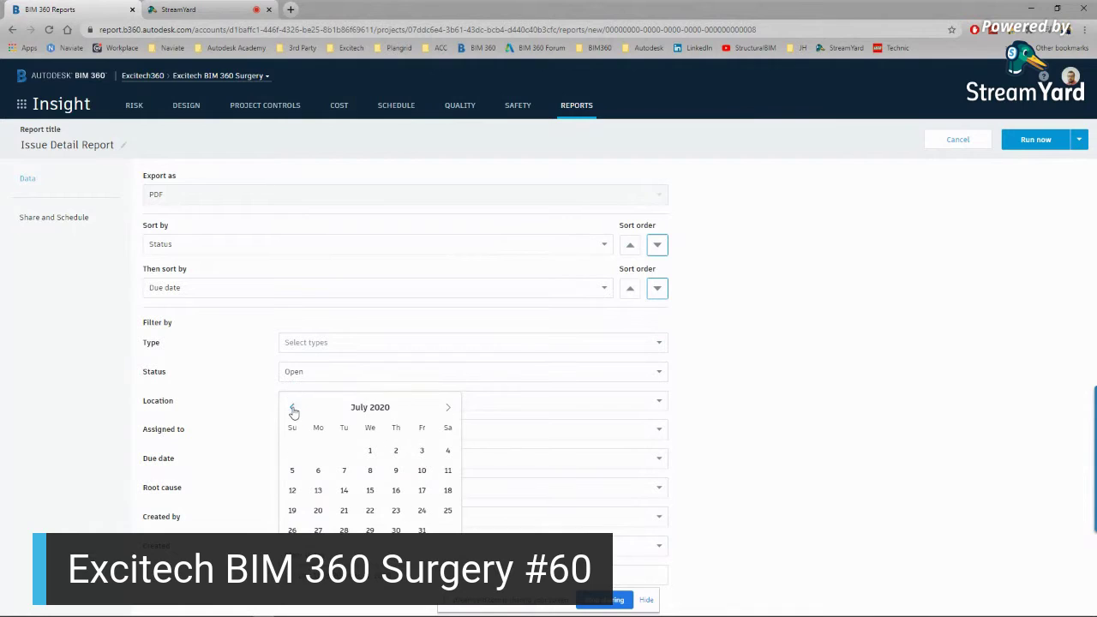
{"action": "double_click", "coordinate": [294, 406]}
{"action": "left_click", "coordinate": [291, 388]}
{"action": "left_click", "coordinate": [294, 408]}
{"action": "left_click", "coordinate": [294, 408]}
{"action": "left_click", "coordinate": [294, 408]}
{"action": "left_click", "coordinate": [370, 451]}
Set the end of the Created date range to 8 December 2020
{"action": "left_click", "coordinate": [448, 407]}
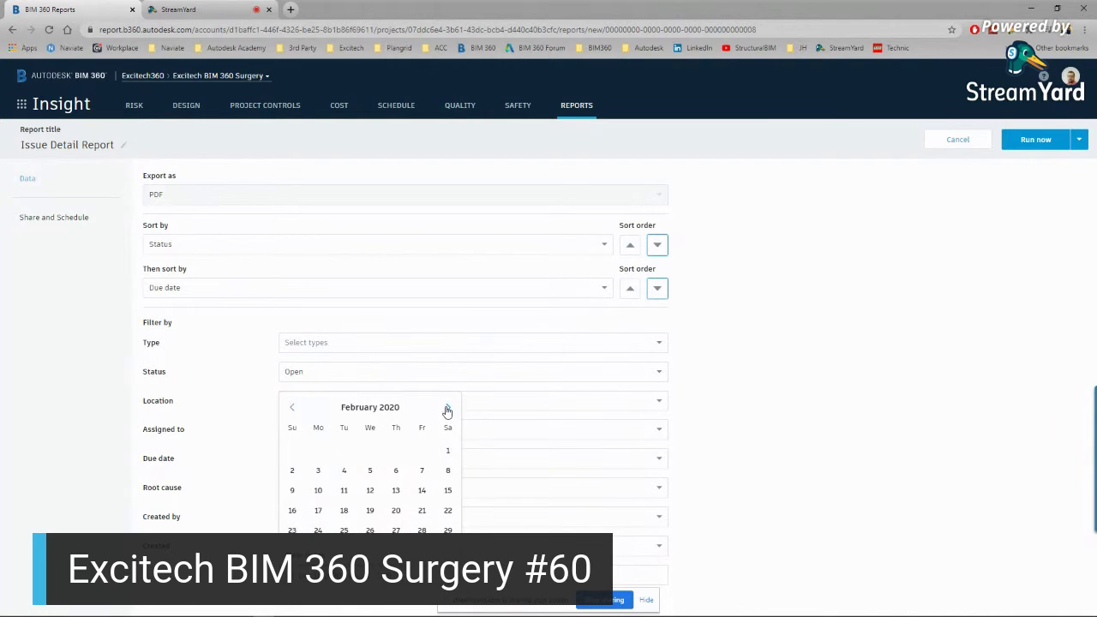
{"action": "left_click", "coordinate": [447, 408]}
{"action": "left_click", "coordinate": [447, 408]}
{"action": "left_click", "coordinate": [448, 408]}
{"action": "left_click", "coordinate": [447, 389]}
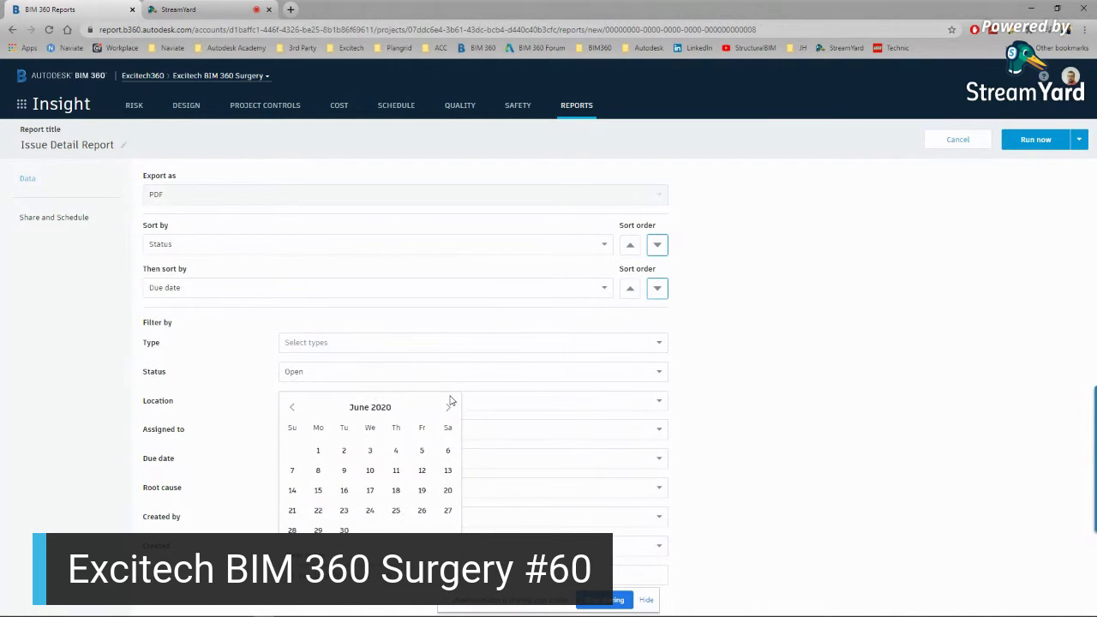
{"action": "left_click", "coordinate": [448, 409]}
{"action": "left_click", "coordinate": [449, 408]}
{"action": "left_click", "coordinate": [447, 389]}
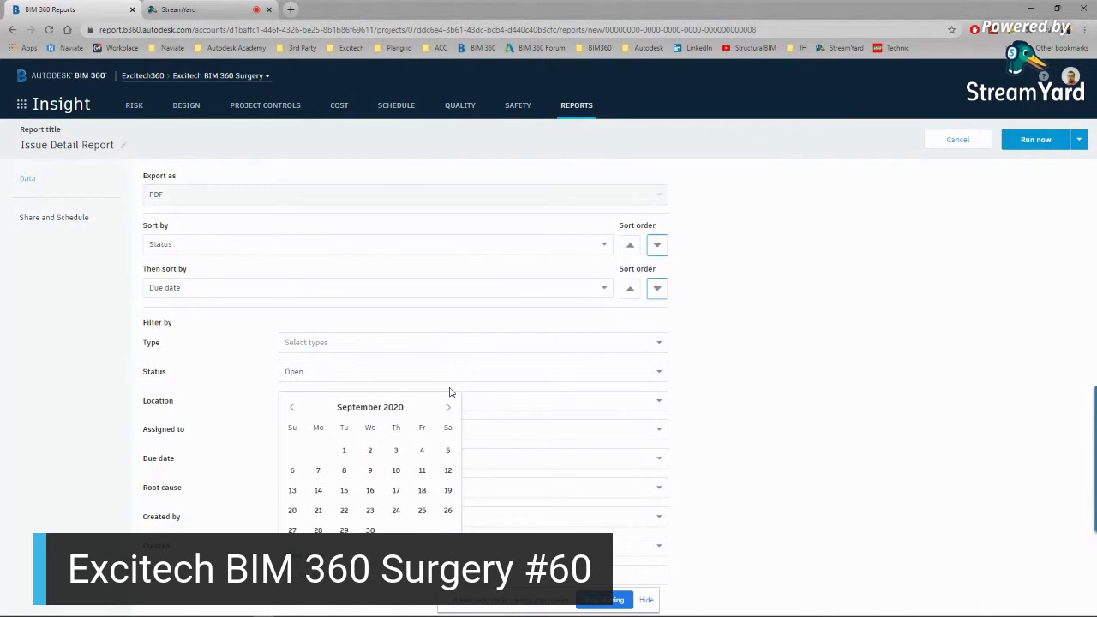
{"action": "left_click", "coordinate": [448, 407]}
{"action": "left_click", "coordinate": [449, 408]}
{"action": "left_click", "coordinate": [448, 407]}
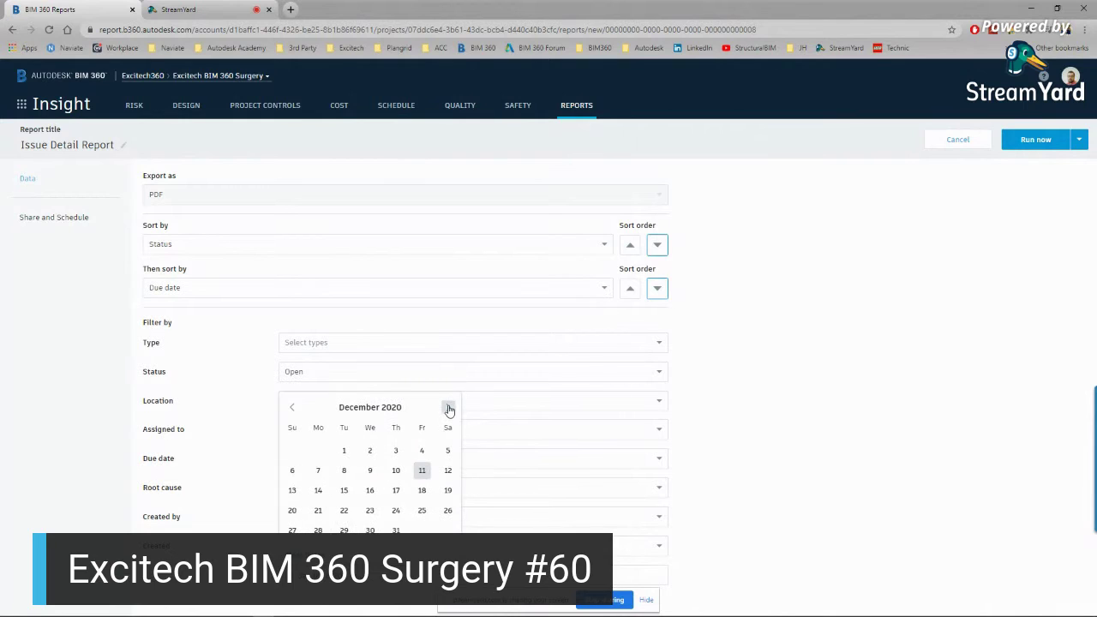
{"action": "left_click", "coordinate": [351, 465]}
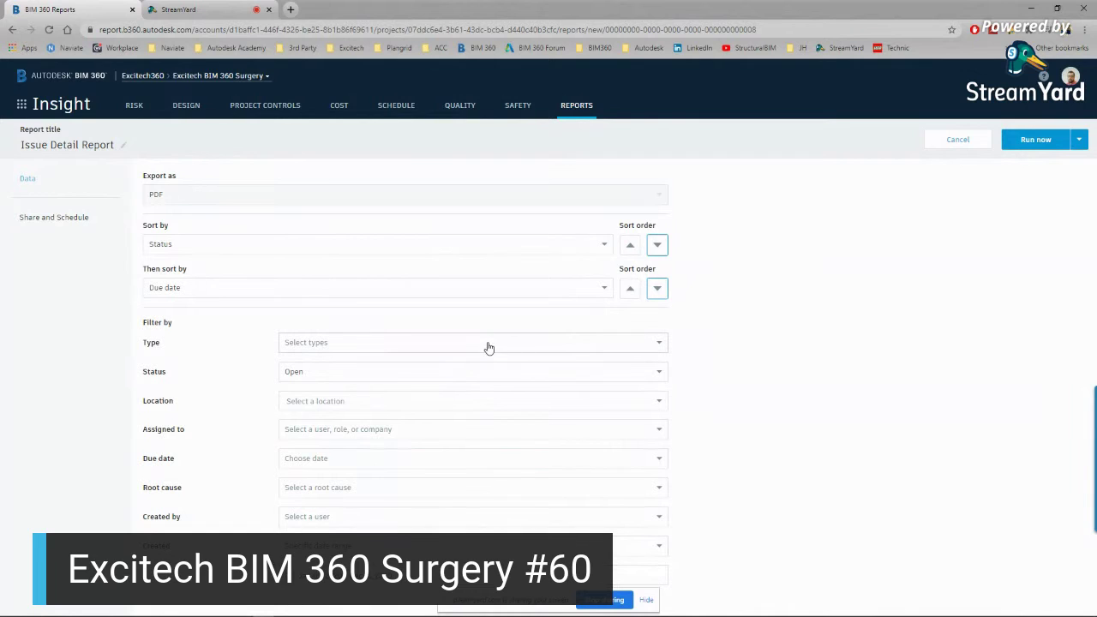
In the report's sharing and schedule settings, share it with the listed user from Excitech 3rd Party Technology
{"action": "left_click", "coordinate": [75, 218]}
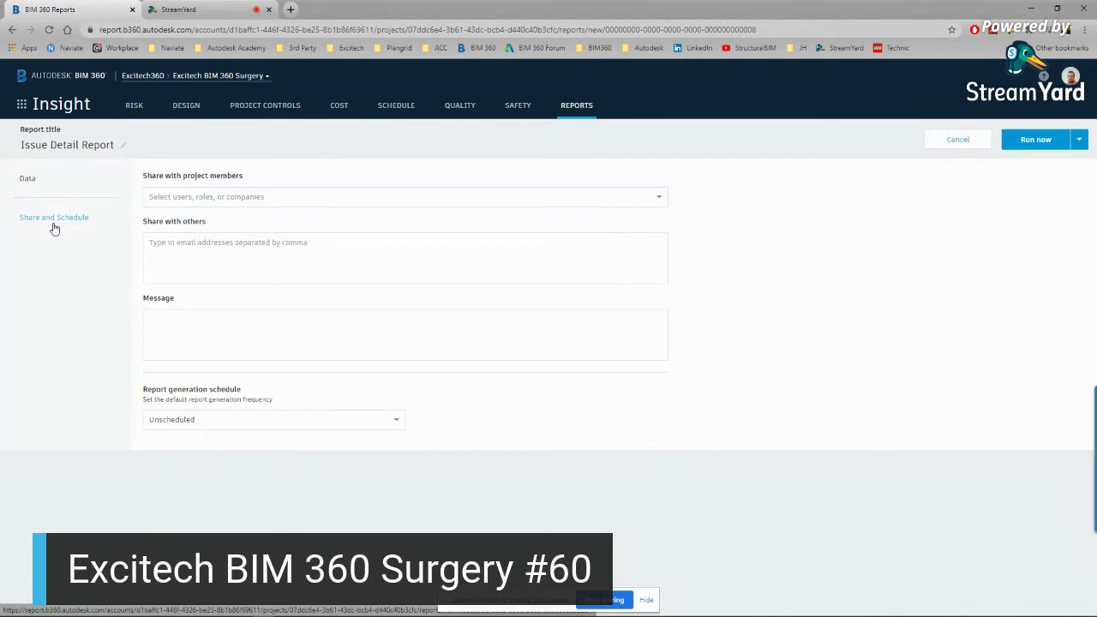
{"action": "left_click", "coordinate": [457, 196]}
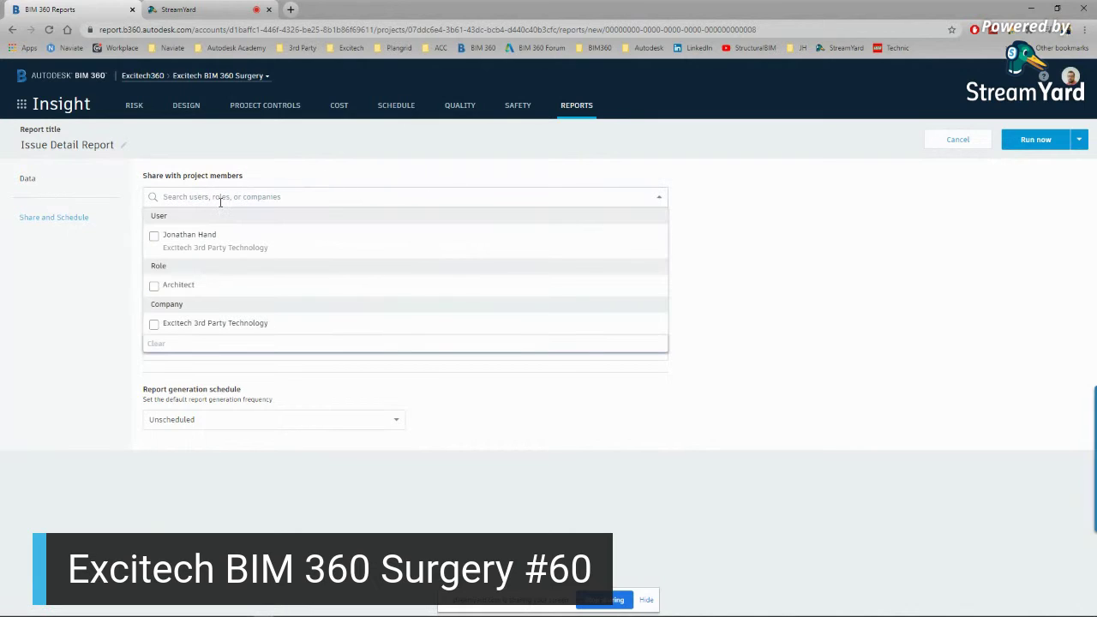
{"action": "left_click", "coordinate": [182, 245]}
{"action": "left_click", "coordinate": [458, 183]}
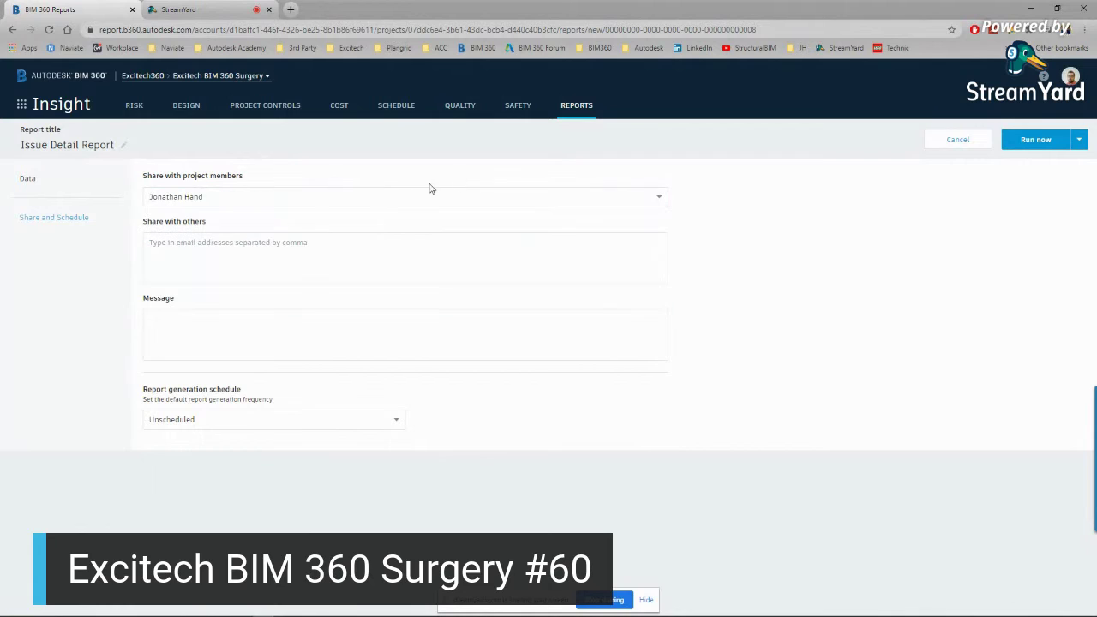
Schedule the report to generate every week with Monday added to the run days, and run the report immediately
{"action": "left_click", "coordinate": [248, 420]}
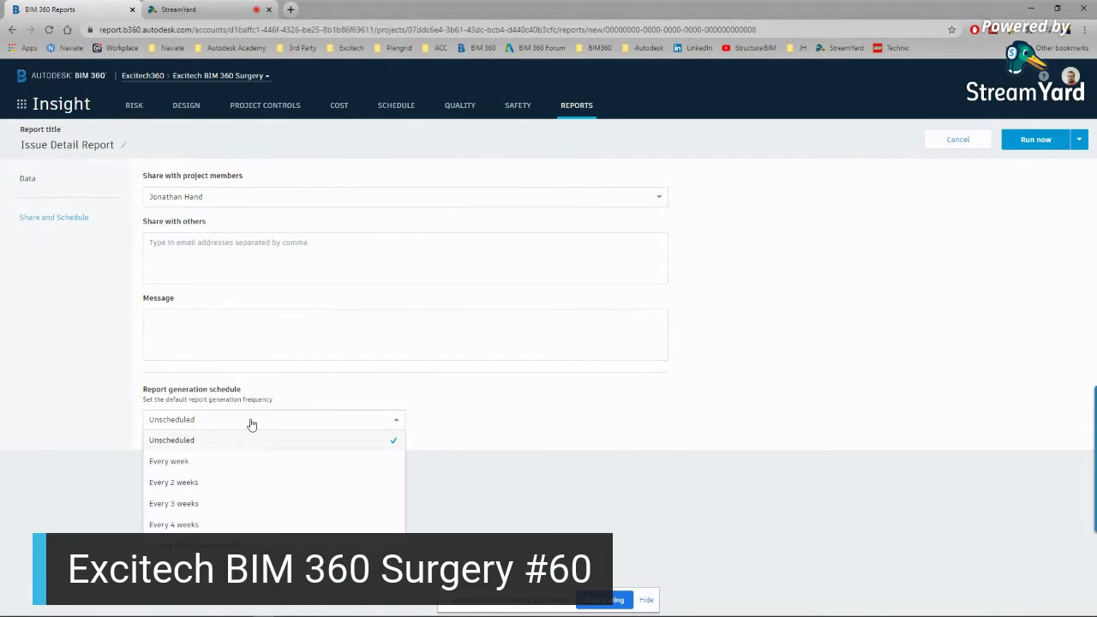
{"action": "left_click", "coordinate": [193, 463]}
{"action": "left_click", "coordinate": [425, 478]}
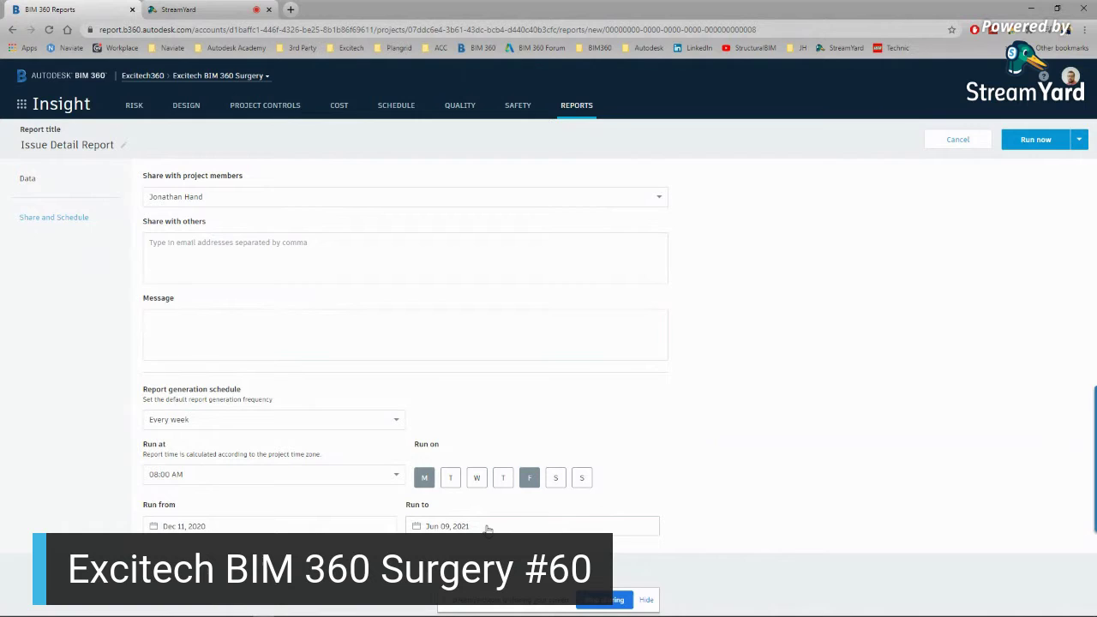
{"action": "left_click", "coordinate": [1037, 139]}
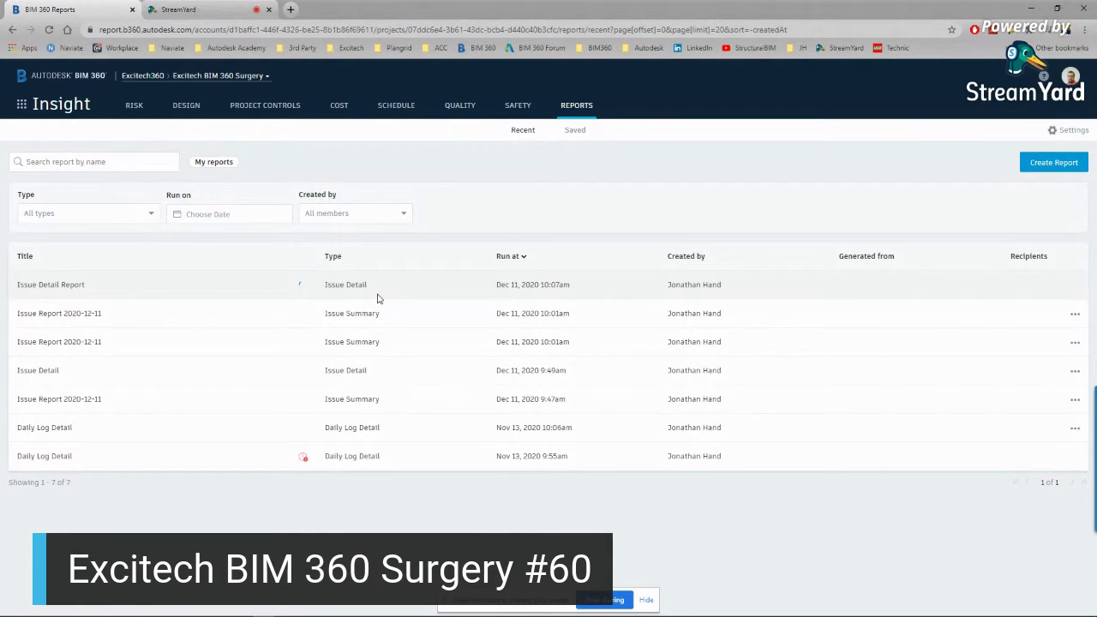
Start a new RFI Detail report from the Project Management report types
{"action": "left_click", "coordinate": [1035, 164]}
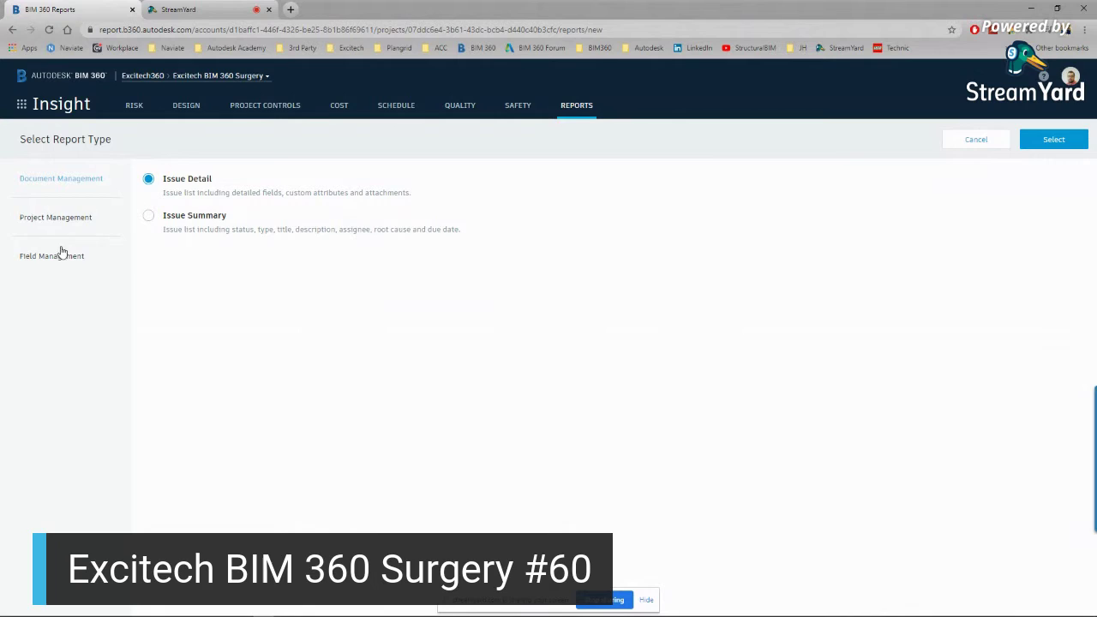
{"action": "left_click", "coordinate": [54, 218]}
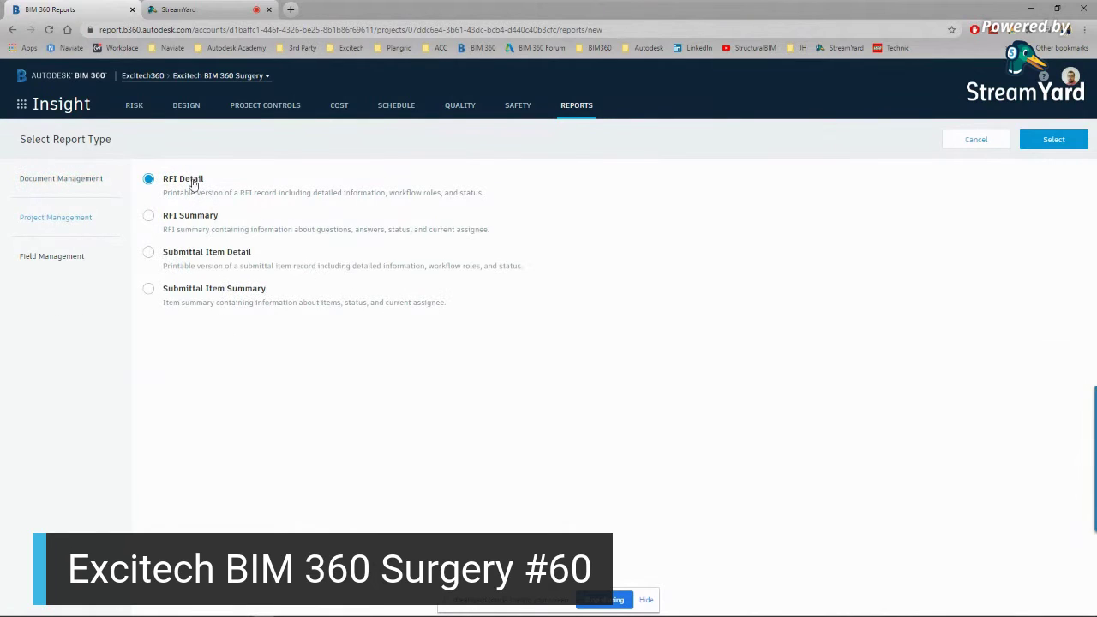
{"action": "left_click", "coordinate": [1054, 140]}
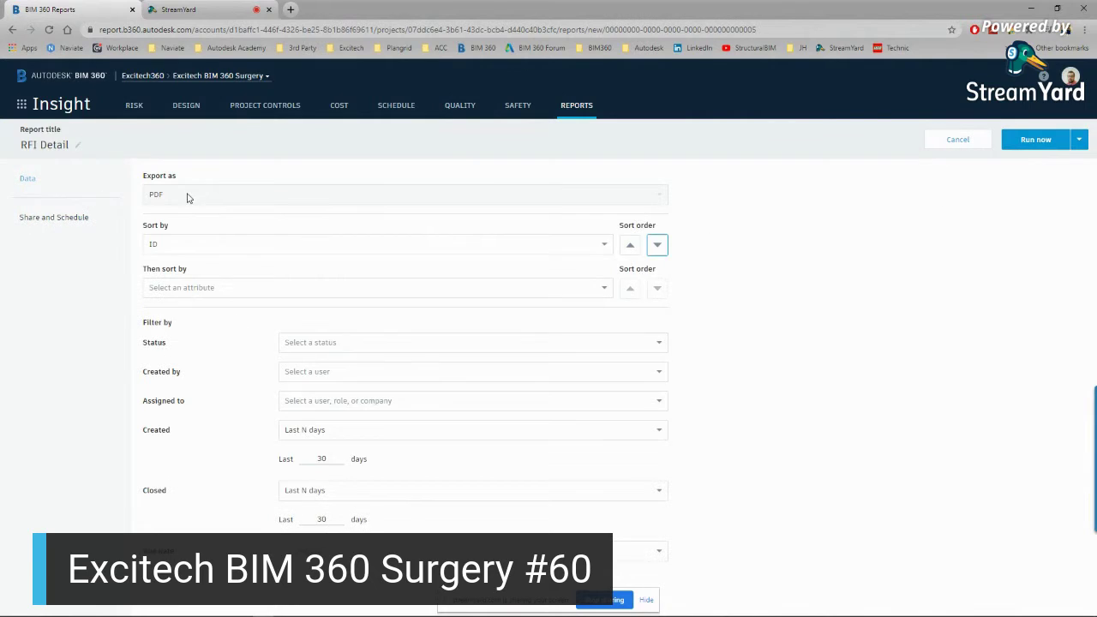
Set the RFI report's Created and Closed filters to the last 200 days and run the report
{"action": "left_click", "coordinate": [177, 247]}
{"action": "left_click", "coordinate": [176, 245]}
{"action": "left_click", "coordinate": [332, 460]}
{"action": "type", "text": "200"}
{"action": "left_click", "coordinate": [428, 459]}
{"action": "left_click", "coordinate": [334, 519]}
{"action": "type", "text": "200"}
{"action": "left_click", "coordinate": [813, 440]}
{"action": "left_click", "coordinate": [1021, 141]}
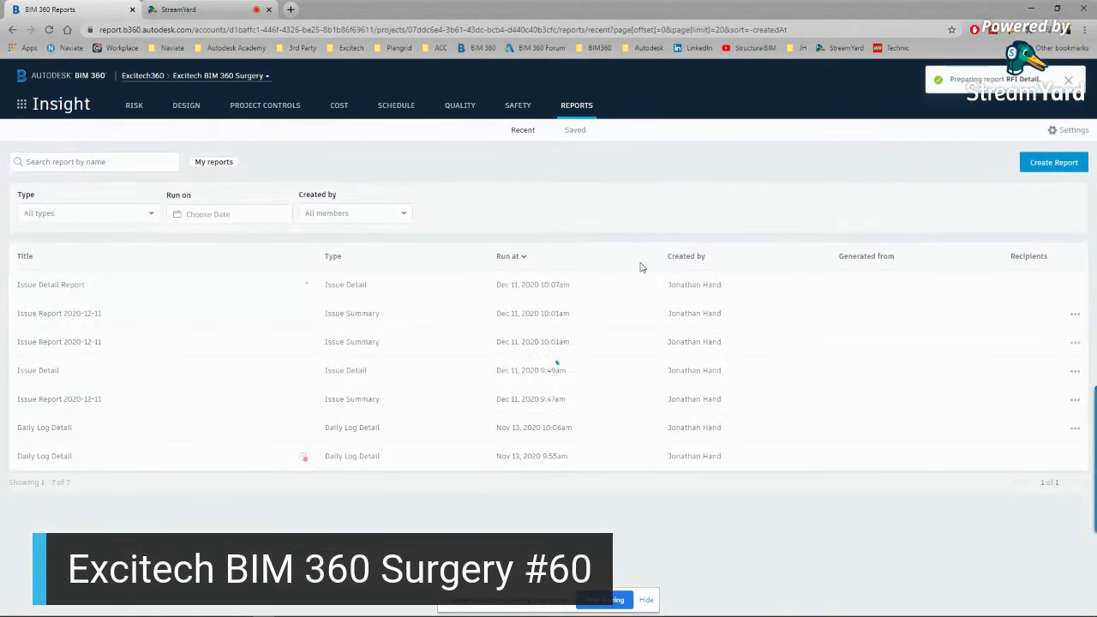
Start a new Daily Log Detail report from the Field Management report types
{"action": "left_click", "coordinate": [1053, 162]}
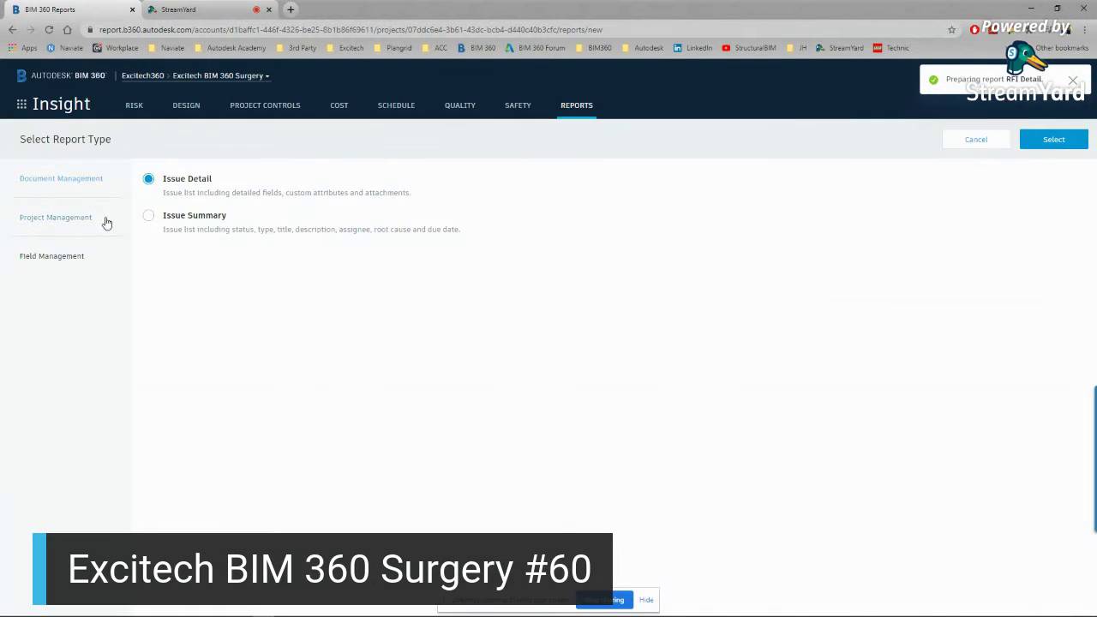
{"action": "left_click", "coordinate": [59, 260]}
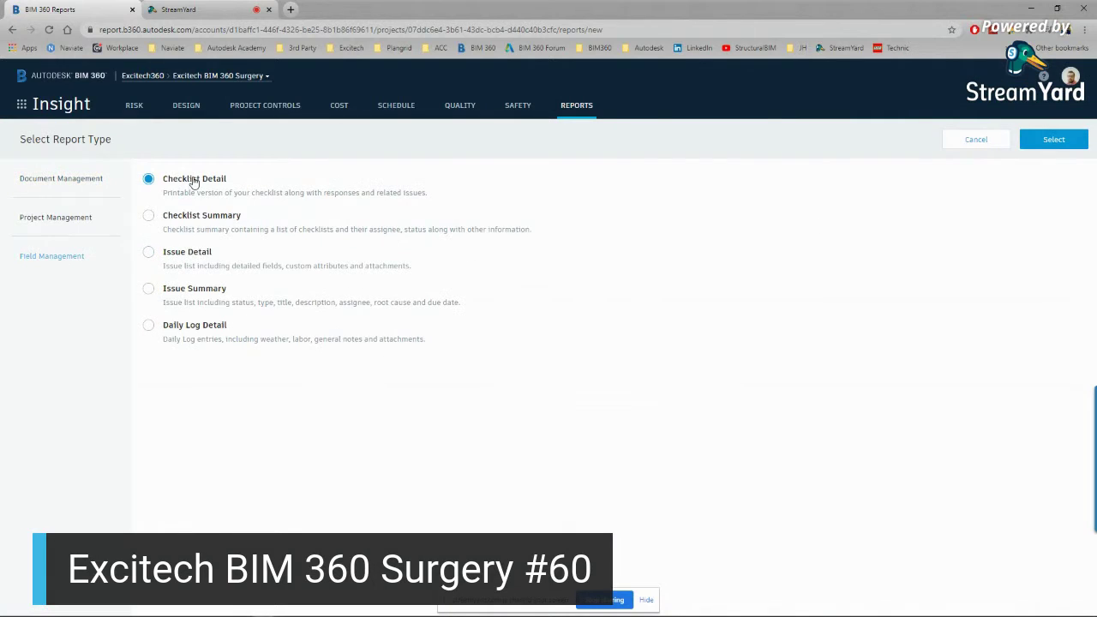
{"action": "left_click", "coordinate": [150, 329]}
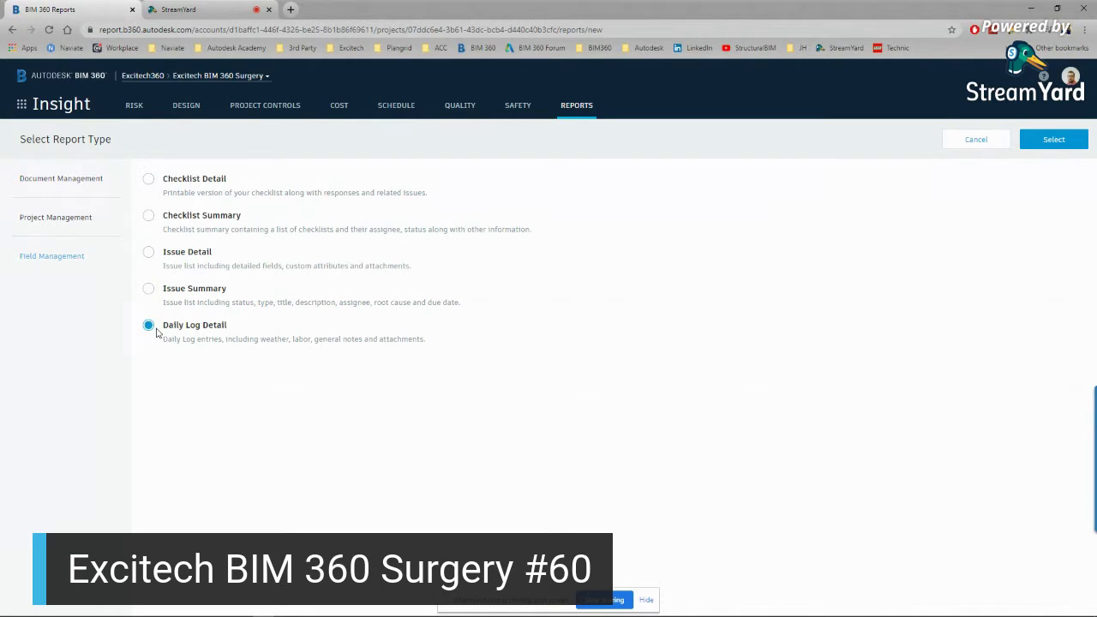
{"action": "left_click", "coordinate": [1053, 138]}
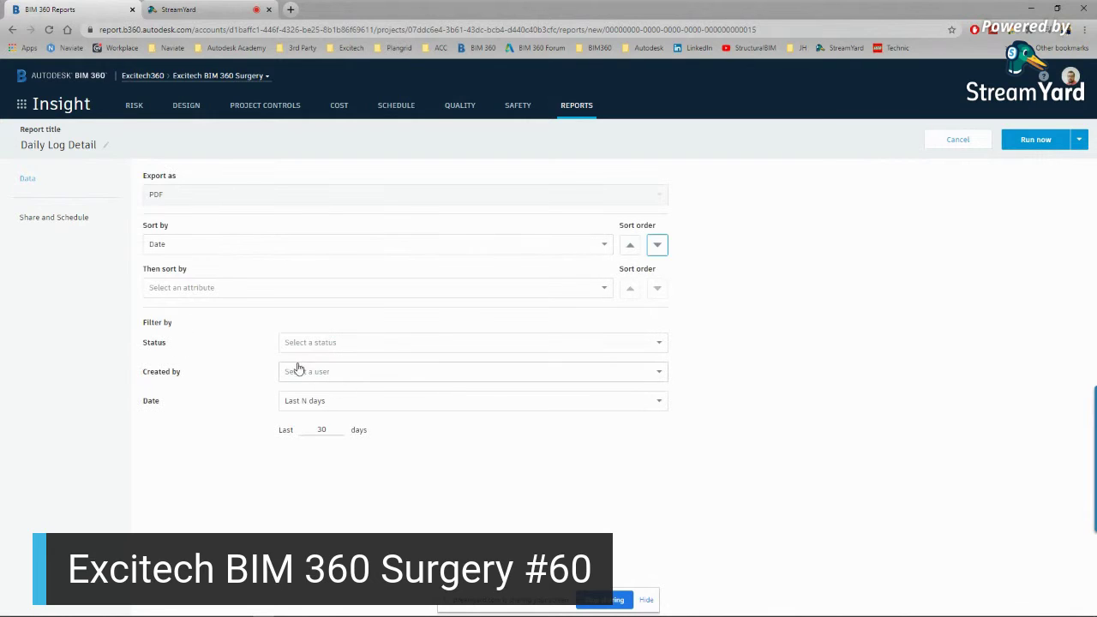
Set the daily log report's Date filter to the last 200 days and run the report
{"action": "left_click", "coordinate": [325, 429]}
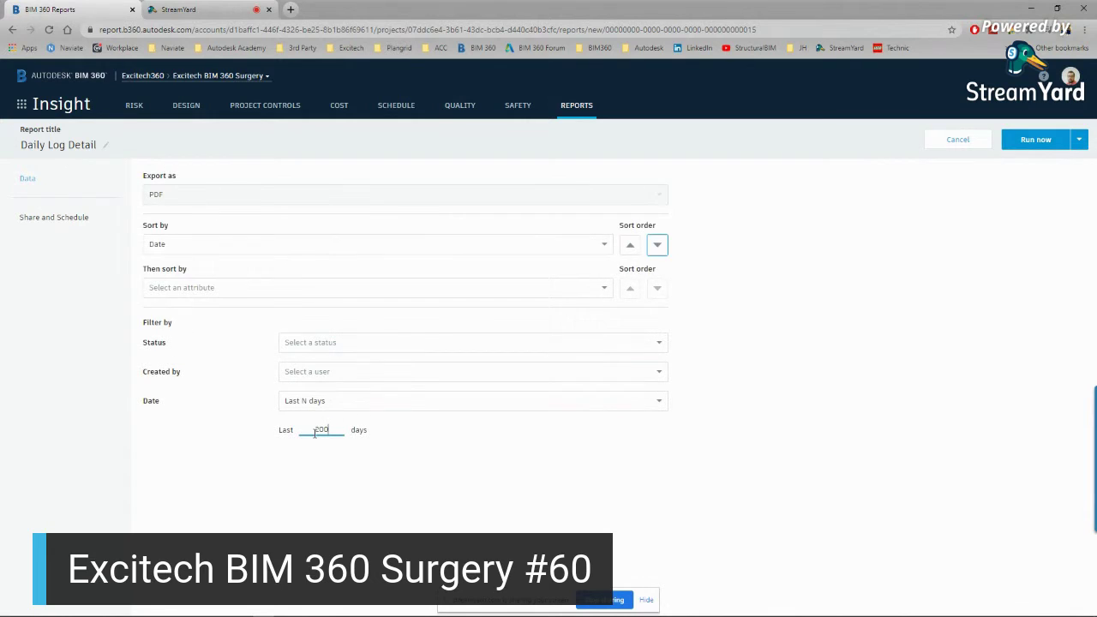
{"action": "left_click", "coordinate": [519, 459]}
{"action": "left_click", "coordinate": [1037, 139]}
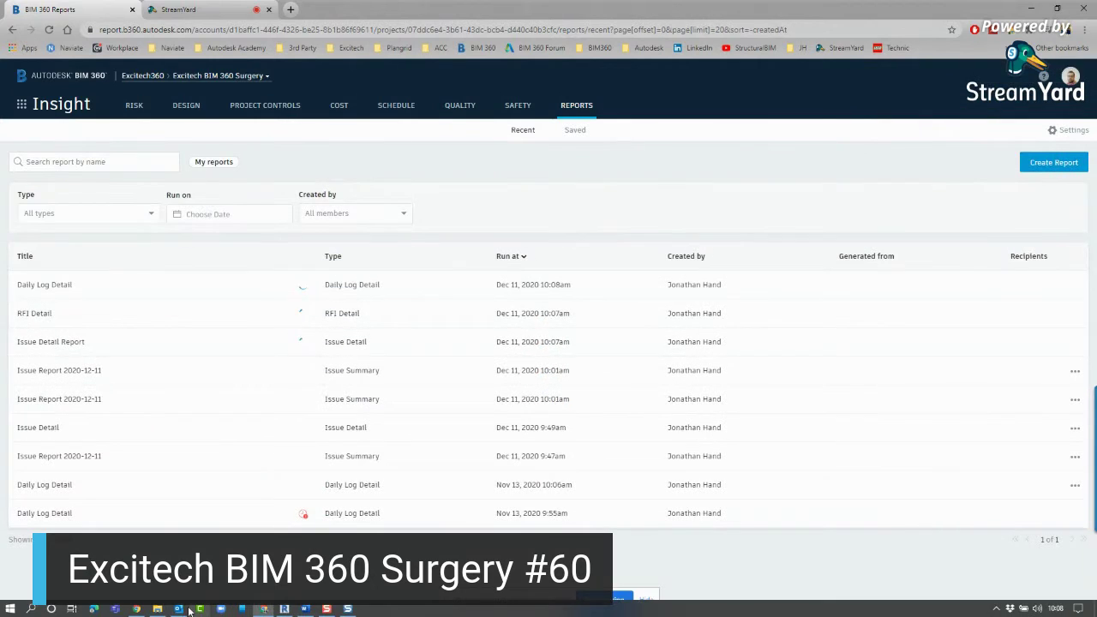
Switch to Outlook and download the report from the newest email in the BIM360 folder, saving it as Issue Report 2020-12-11.xlsx
{"action": "left_click", "coordinate": [179, 609]}
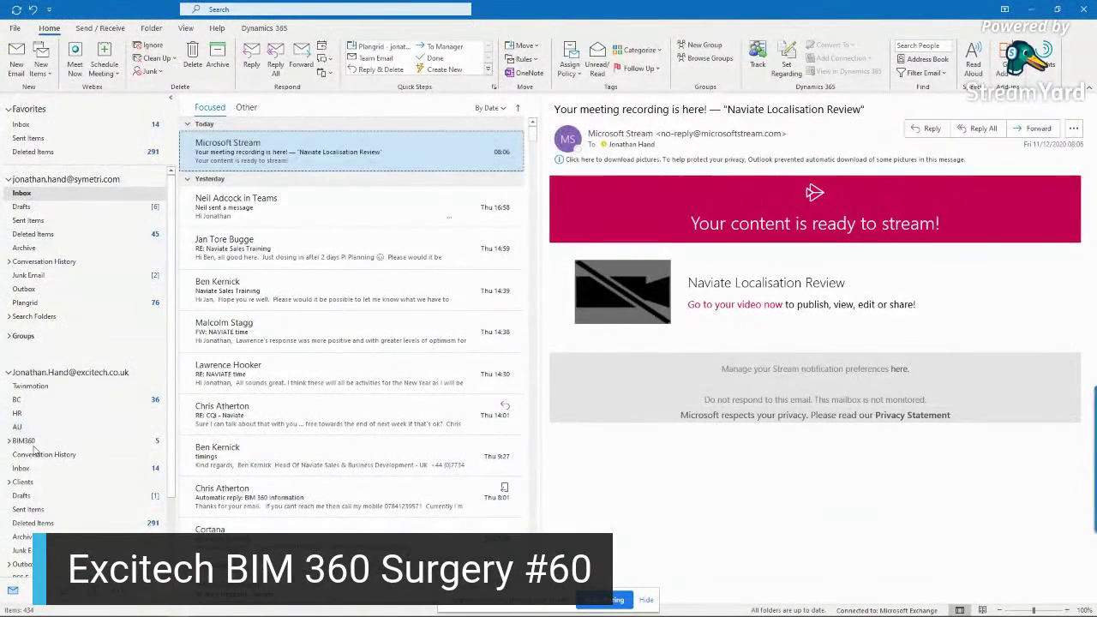
{"action": "left_click", "coordinate": [68, 445]}
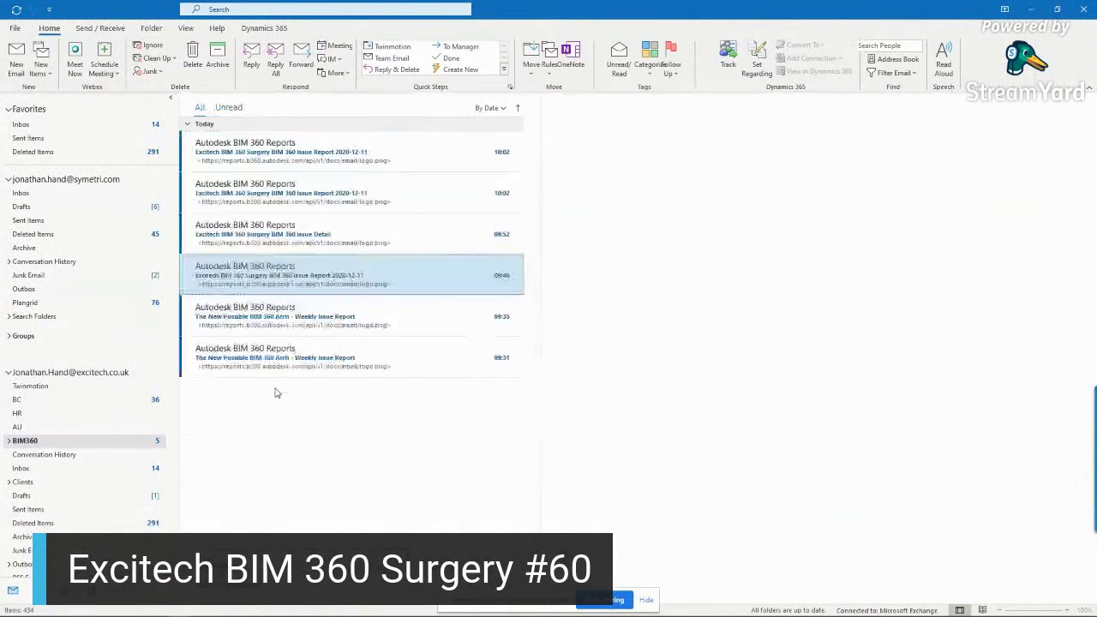
{"action": "left_click", "coordinate": [347, 154]}
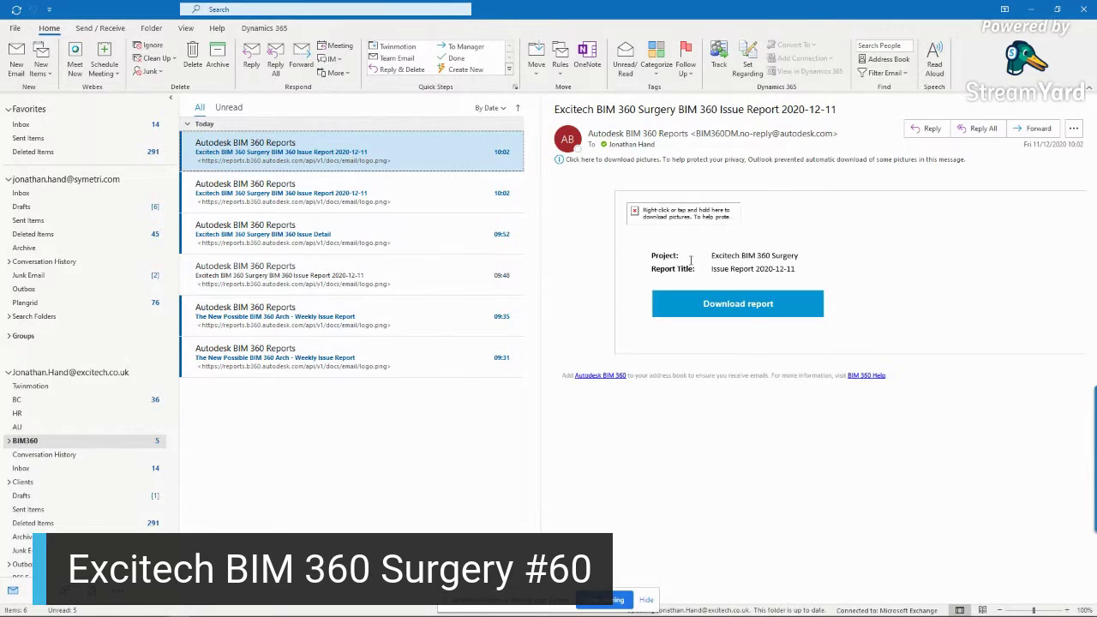
{"action": "left_click", "coordinate": [742, 312]}
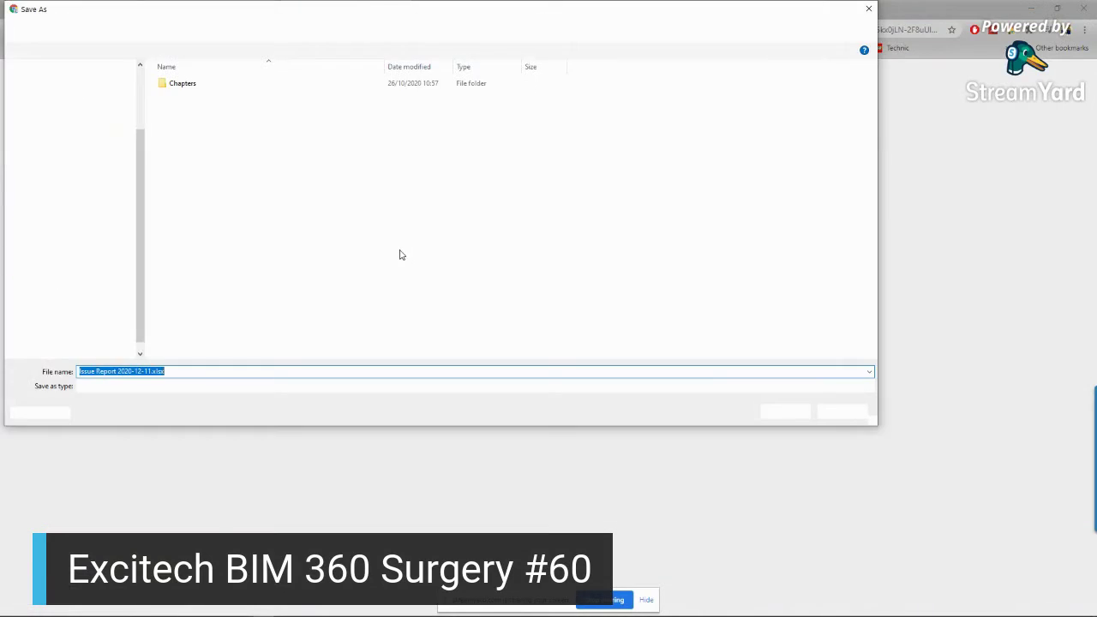
{"action": "left_click", "coordinate": [787, 412]}
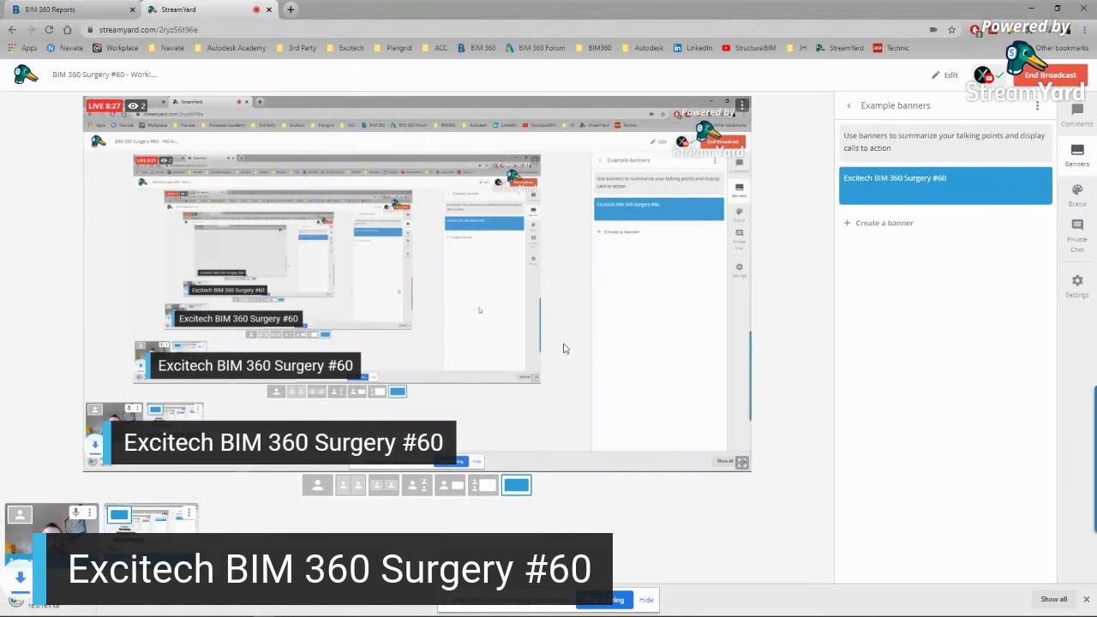
Open the downloaded Issue Report 2020-12-11.xlsx in Excel and examine its cover page and the sheet listing the issues
{"action": "left_click", "coordinate": [61, 608]}
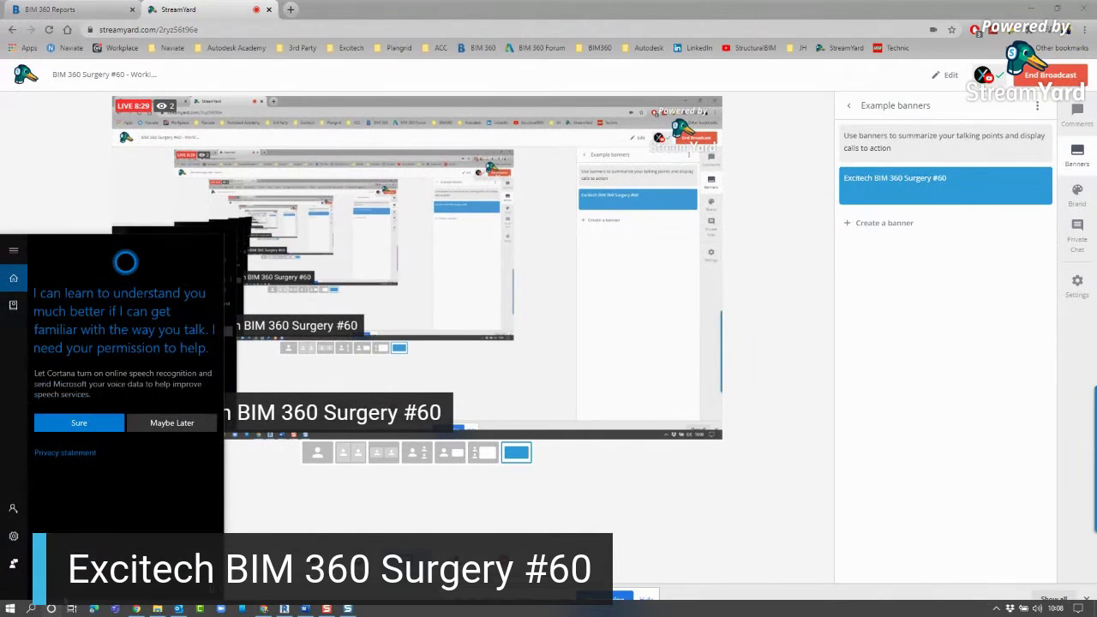
{"action": "left_click", "coordinate": [61, 607]}
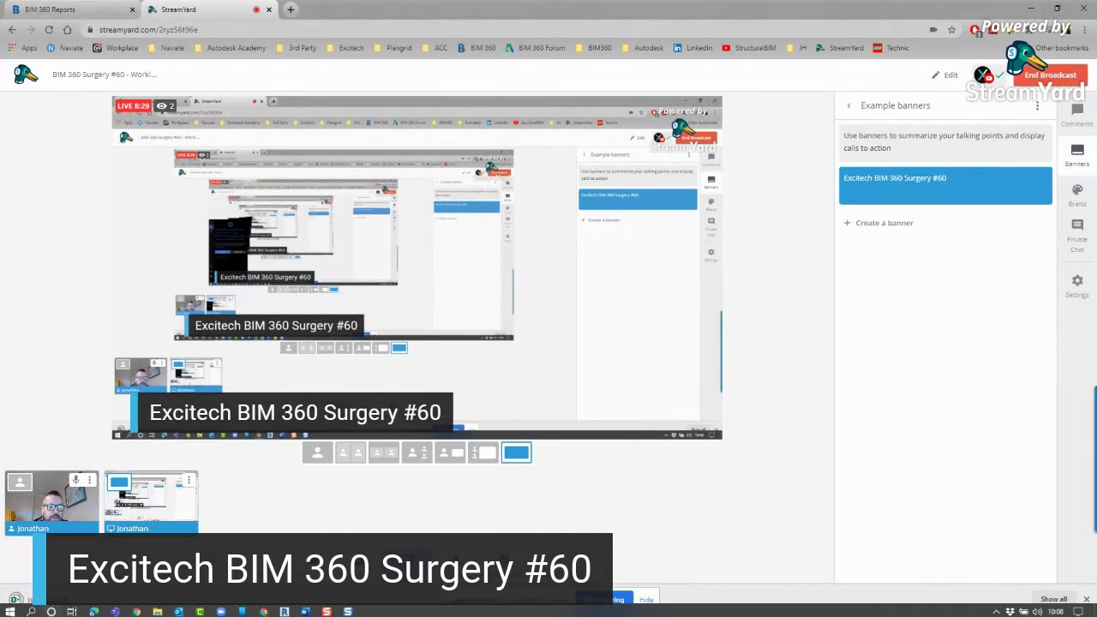
{"action": "left_click", "coordinate": [107, 9]}
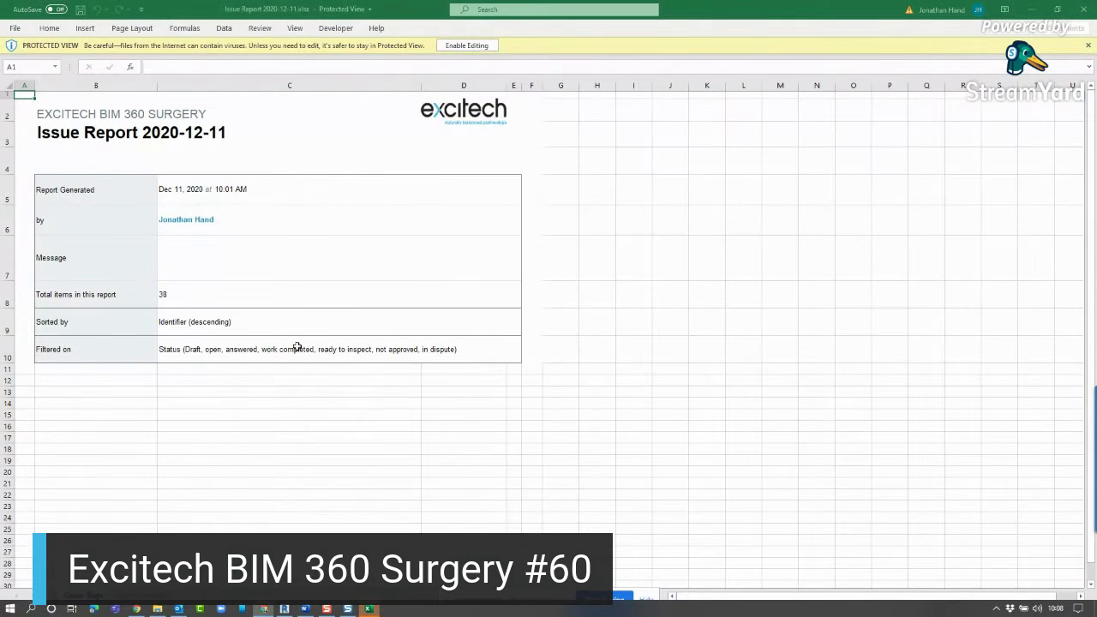
{"action": "scroll", "coordinate": [221, 444], "scroll_direction": "down", "scroll_amount": 3}
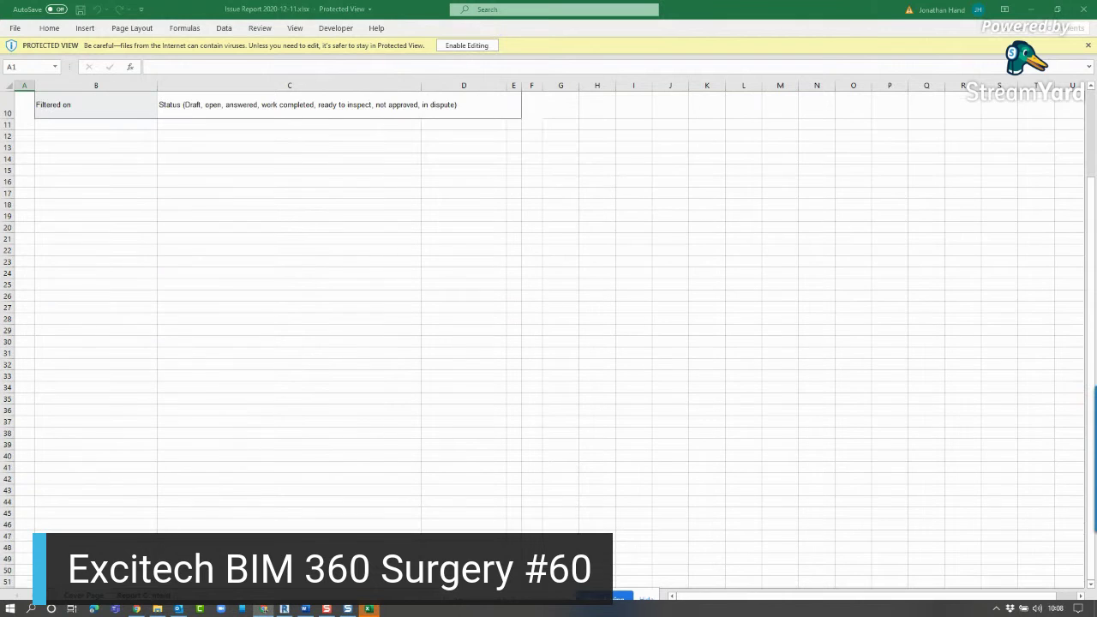
{"action": "scroll", "coordinate": [157, 369], "scroll_direction": "up", "scroll_amount": 3}
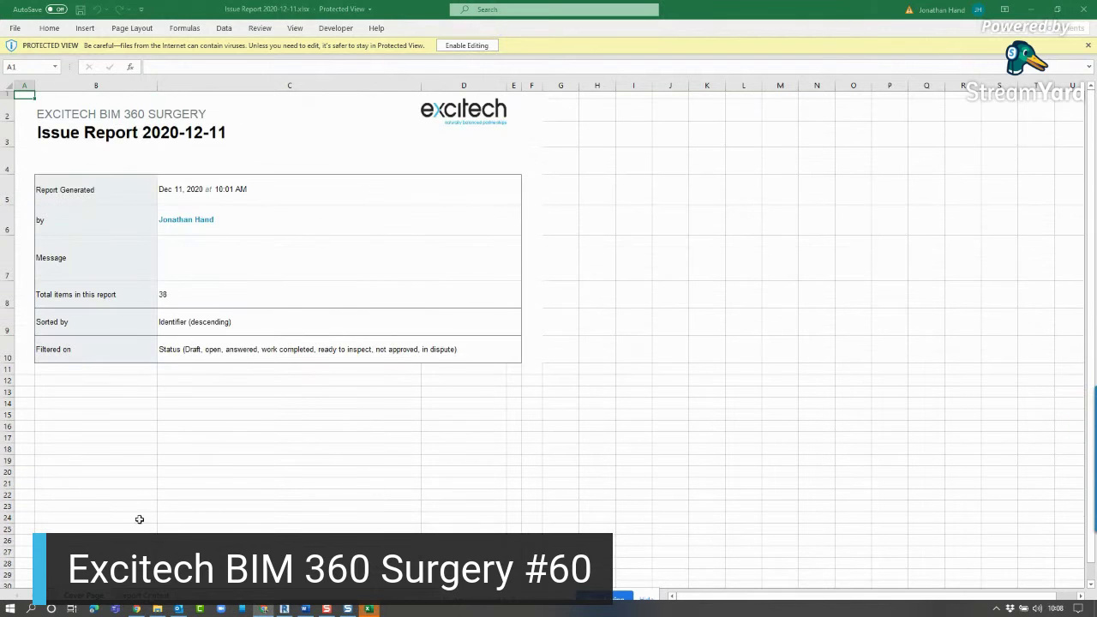
{"action": "key", "text": "ctrl+Page_Down"}
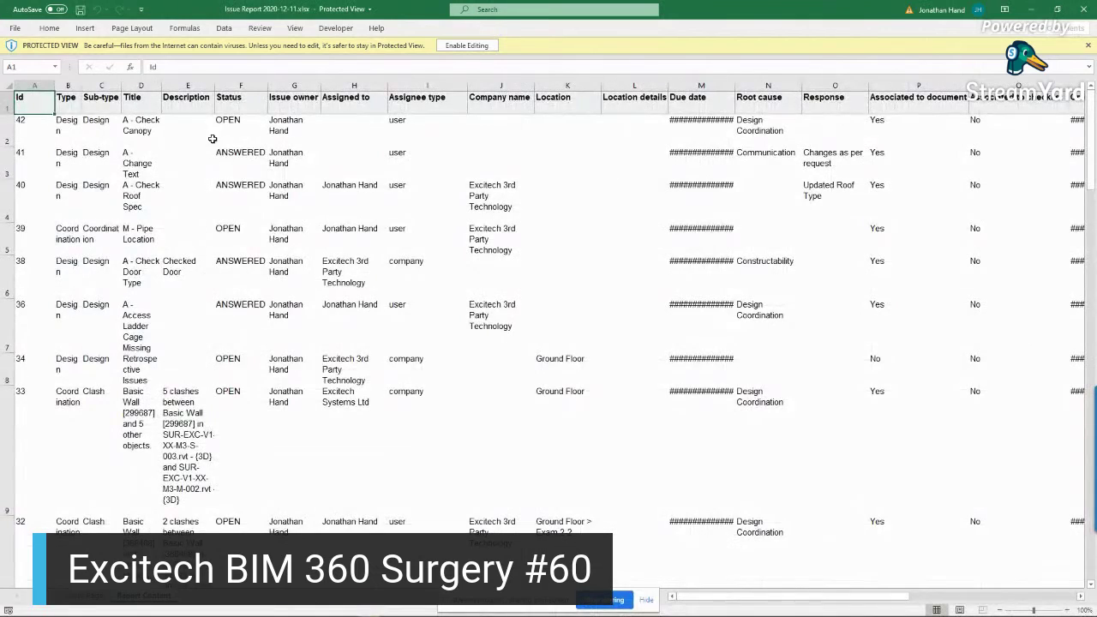
{"action": "scroll", "coordinate": [444, 221], "scroll_direction": "down", "scroll_amount": 5}
{"action": "scroll", "coordinate": [434, 238], "scroll_direction": "up", "scroll_amount": 5}
Return to Outlook and download the report from the second BIM360 email, saving it to the Desktop as Issue Report 2020-12-11 (1).pdf
{"action": "key", "text": "alt+Tab"}
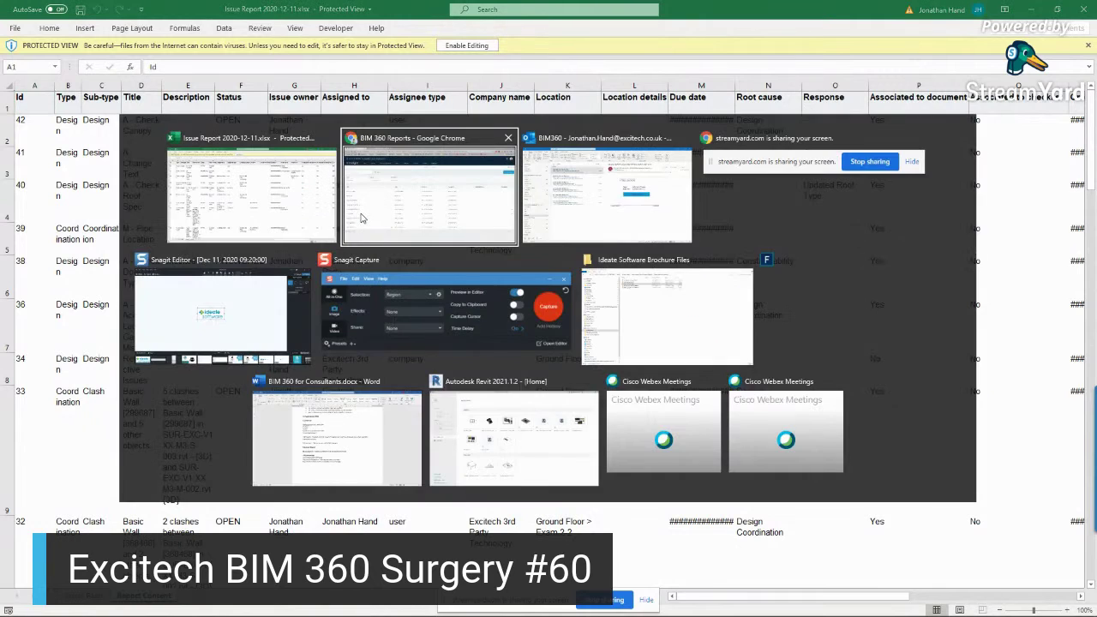
{"action": "key", "text": "alt+Tab"}
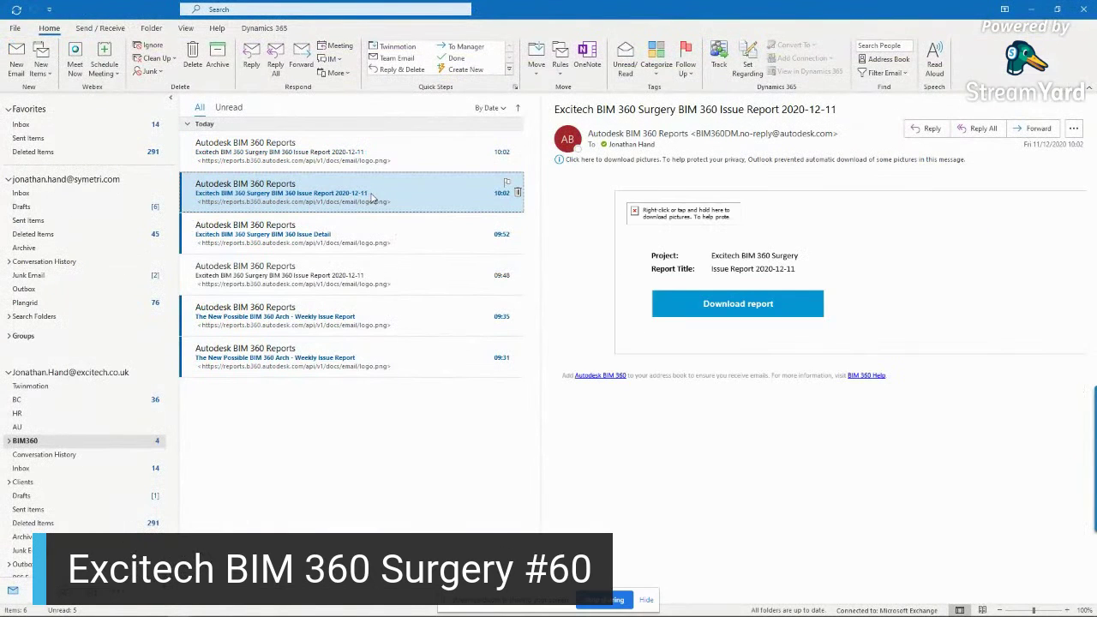
{"action": "left_click", "coordinate": [725, 310]}
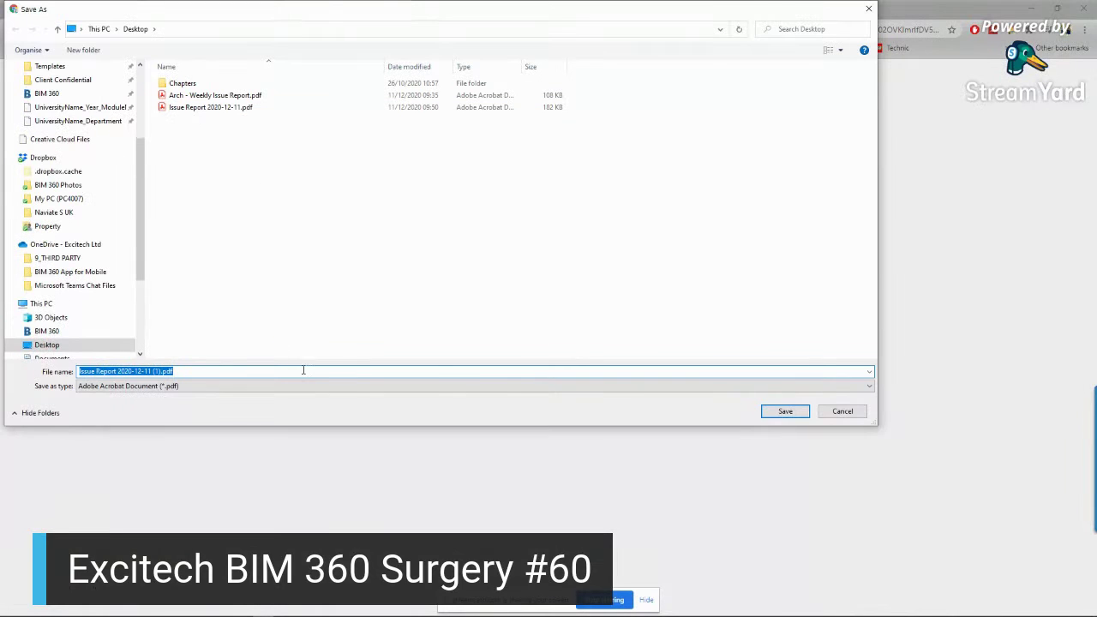
{"action": "left_click", "coordinate": [784, 412]}
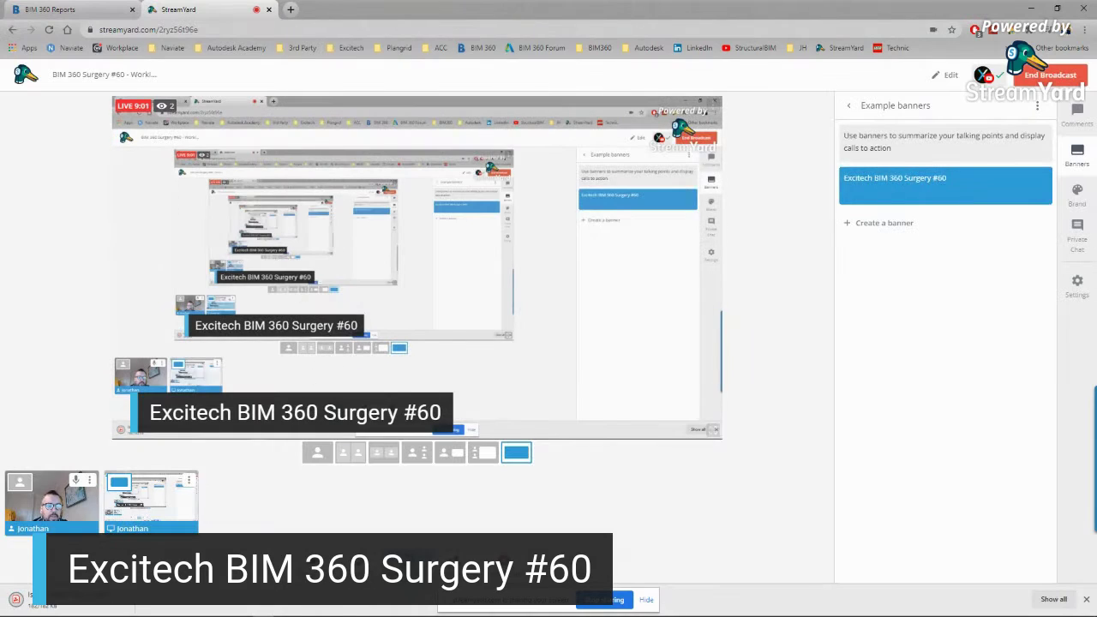
View the downloaded PDF issue report in Chrome and jump from its contents list to issue #40, A - Check Roof Spec
{"action": "key", "text": "ctrl+1"}
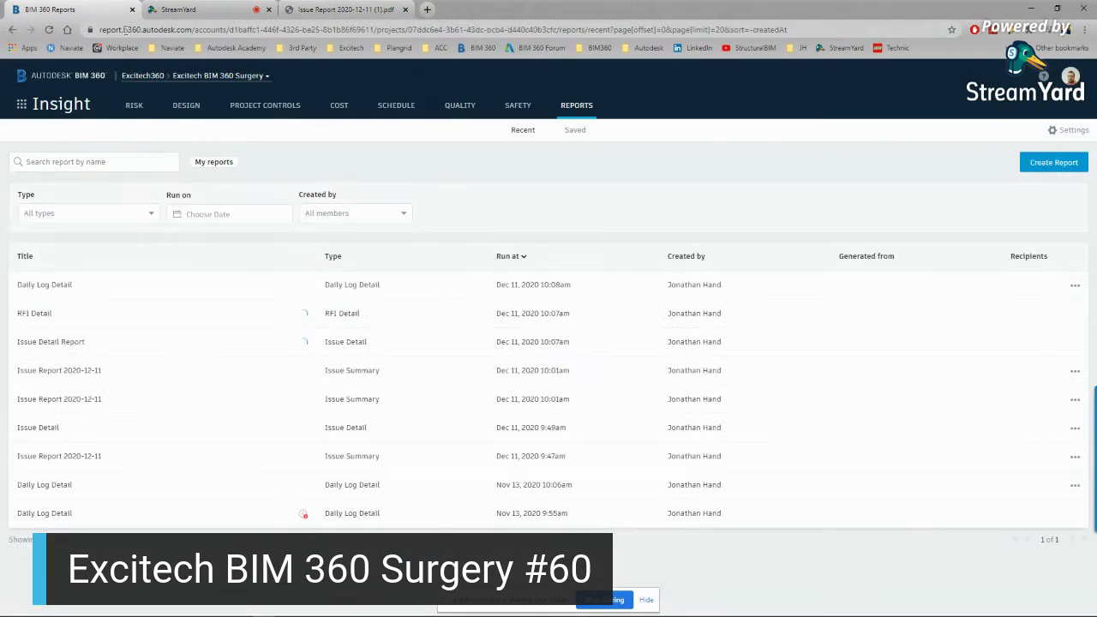
{"action": "key", "text": "ctrl+3"}
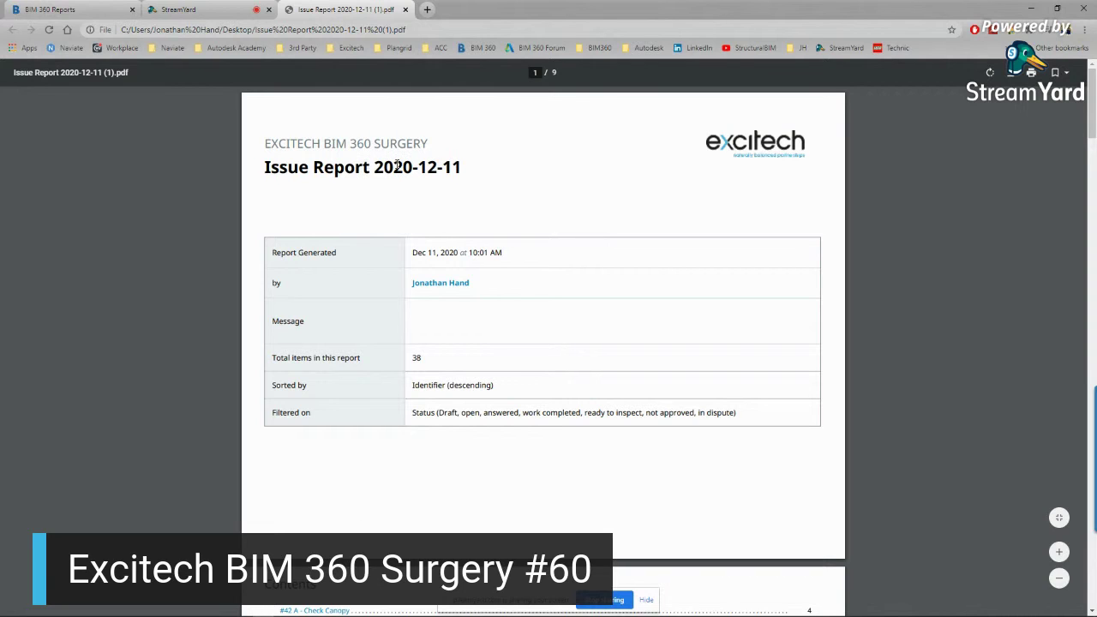
{"action": "scroll", "coordinate": [383, 223], "scroll_direction": "down", "scroll_amount": 3}
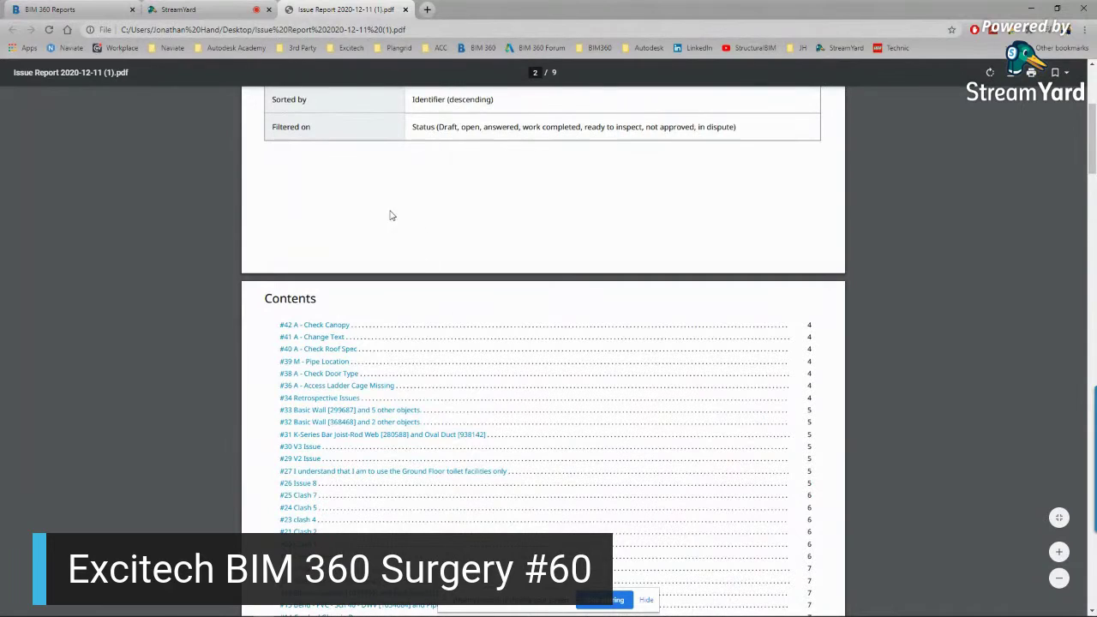
{"action": "left_click", "coordinate": [320, 350]}
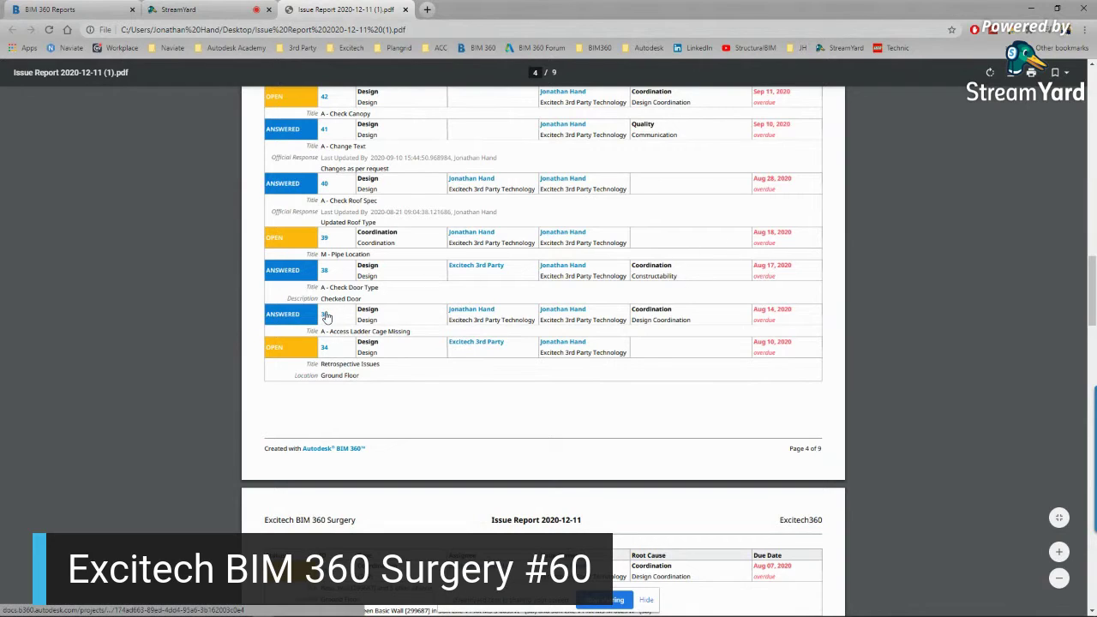
Follow the report's link to issue 40 in BIM 360 Document Management, review its details and close the issue
{"action": "left_click", "coordinate": [326, 186]}
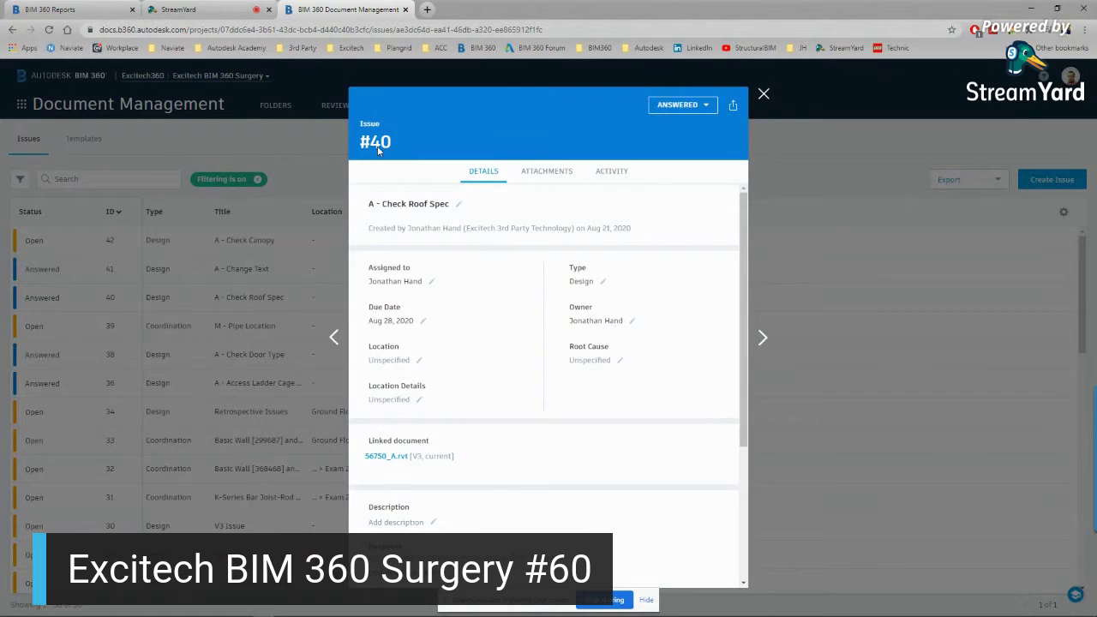
{"action": "scroll", "coordinate": [430, 437], "scroll_direction": "down", "scroll_amount": 3}
{"action": "scroll", "coordinate": [421, 486], "scroll_direction": "up", "scroll_amount": 3}
{"action": "left_click", "coordinate": [763, 95]}
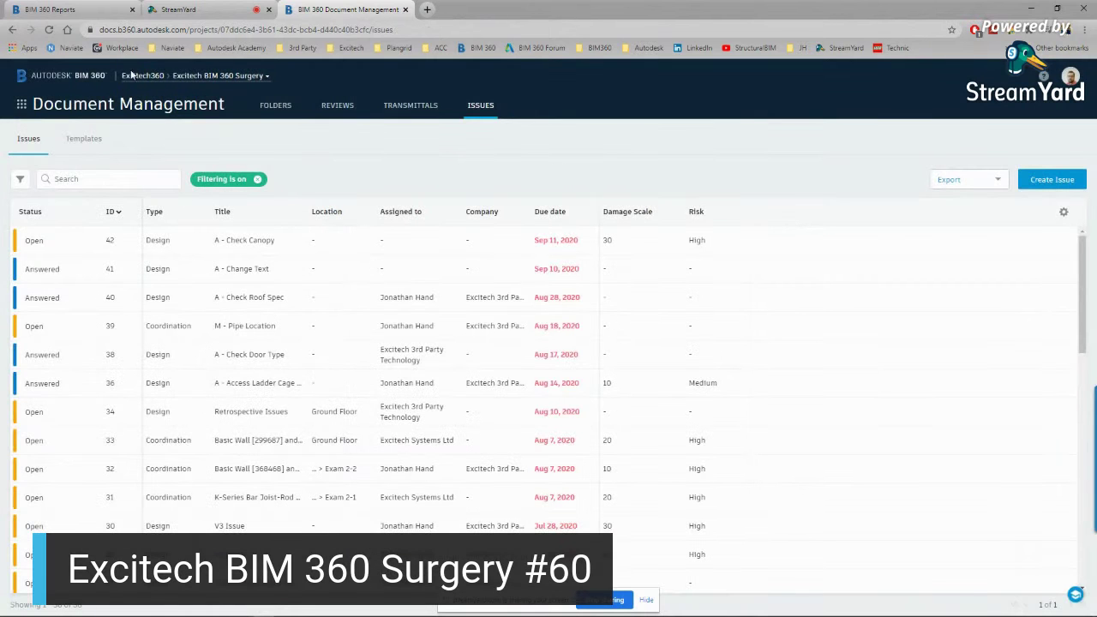
Return to the Insight reports list, download the newest Daily Log Detail report to the Desktop as Daily Log Detail.pdf, and open it
{"action": "left_click", "coordinate": [90, 9]}
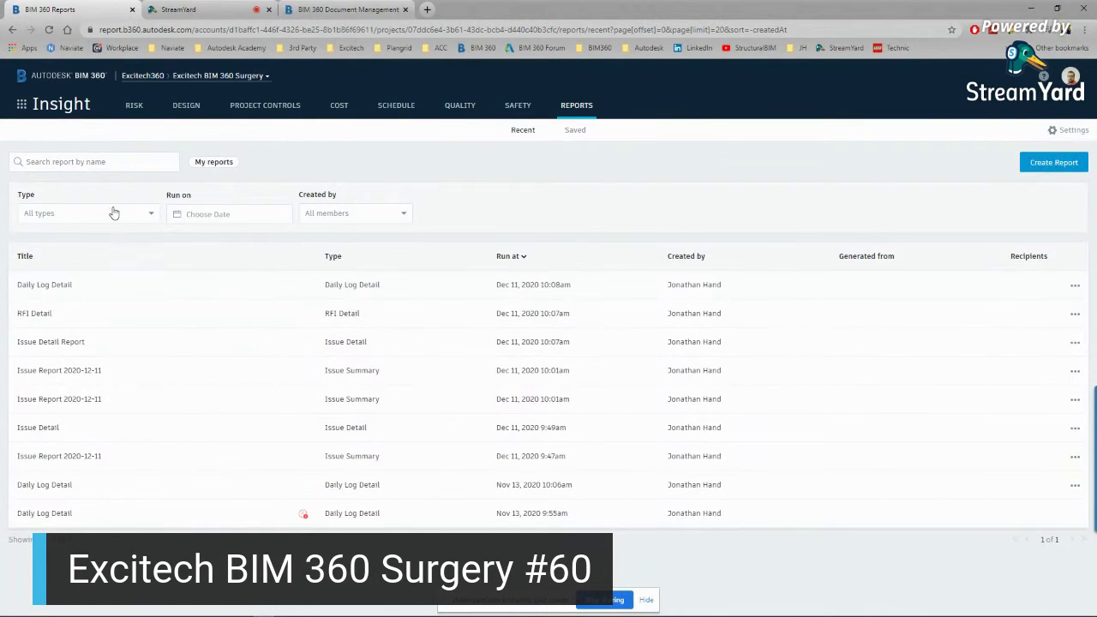
{"action": "left_click", "coordinate": [1075, 291]}
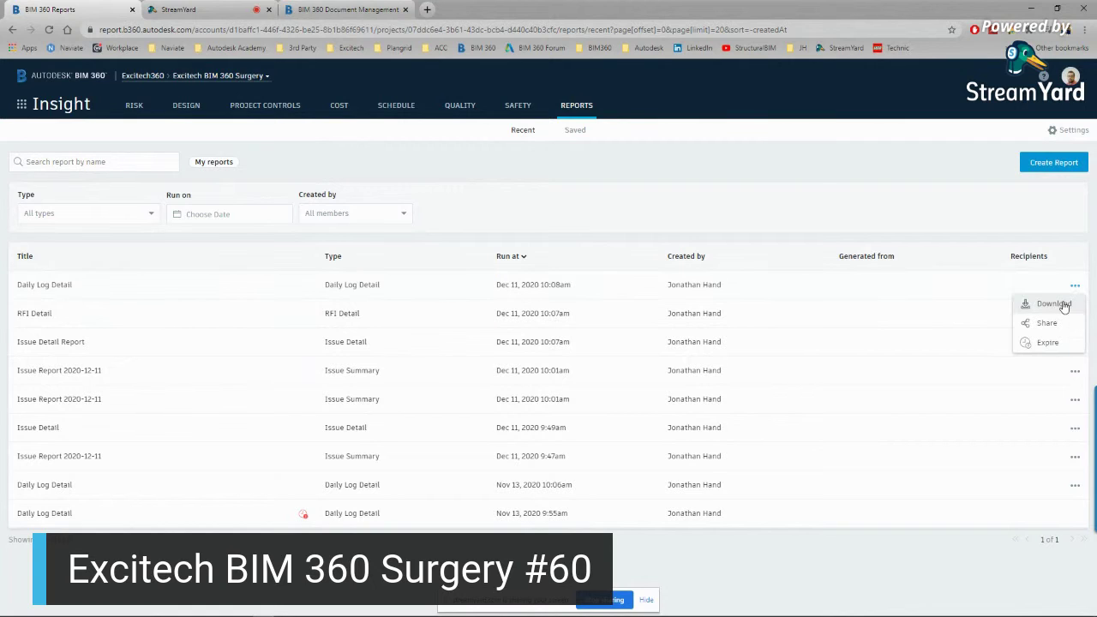
{"action": "left_click", "coordinate": [1063, 306]}
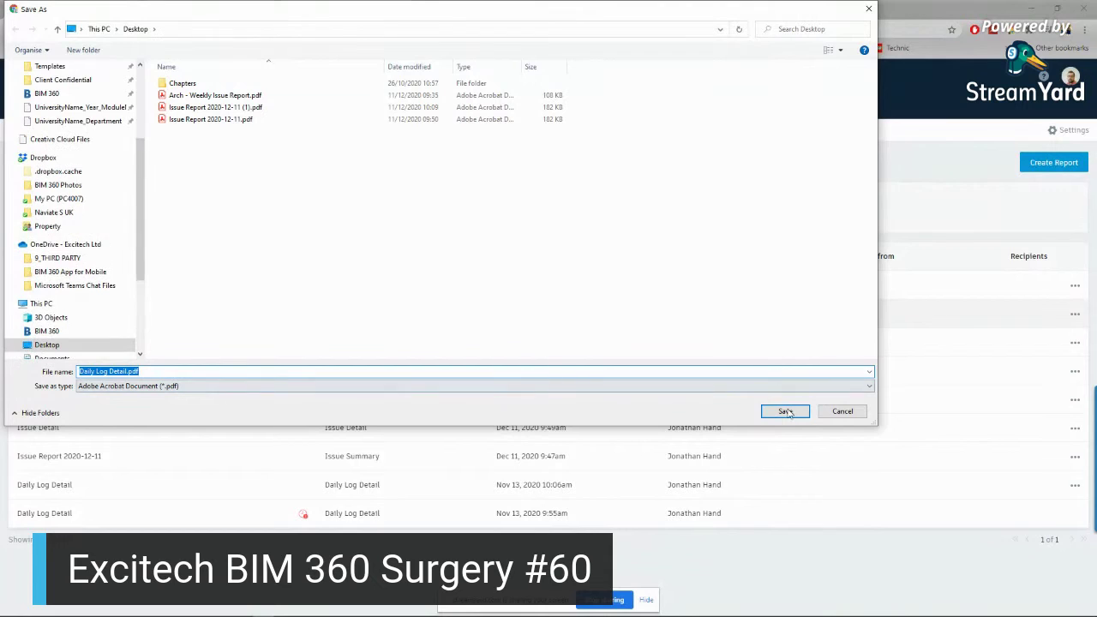
{"action": "left_click", "coordinate": [784, 411]}
{"action": "left_click", "coordinate": [26, 599]}
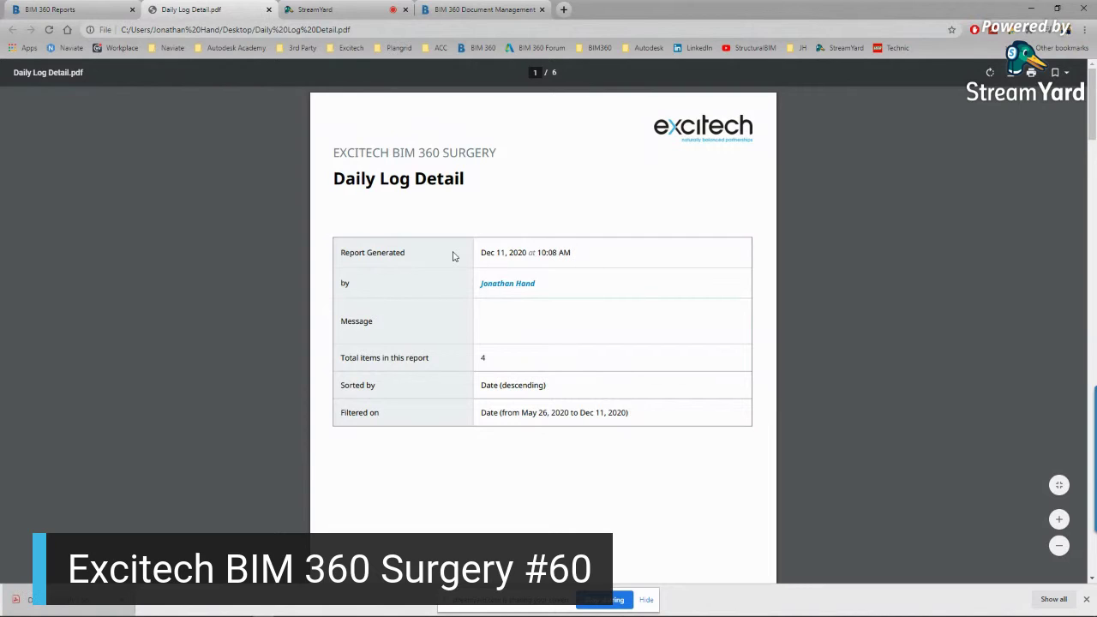
Review the Daily Log Detail PDF from its cover page and contents through the individual daily log entries
{"action": "scroll", "coordinate": [440, 268], "scroll_direction": "down", "scroll_amount": 3}
{"action": "scroll", "coordinate": [525, 249], "scroll_direction": "down", "scroll_amount": 10}
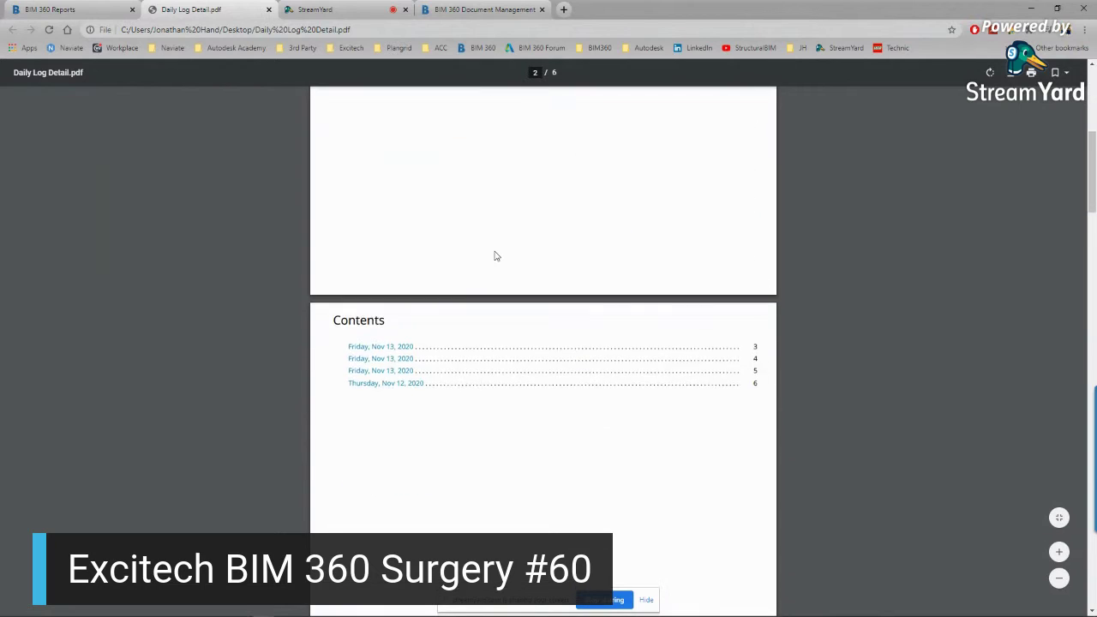
{"action": "scroll", "coordinate": [413, 254], "scroll_direction": "down", "scroll_amount": 6}
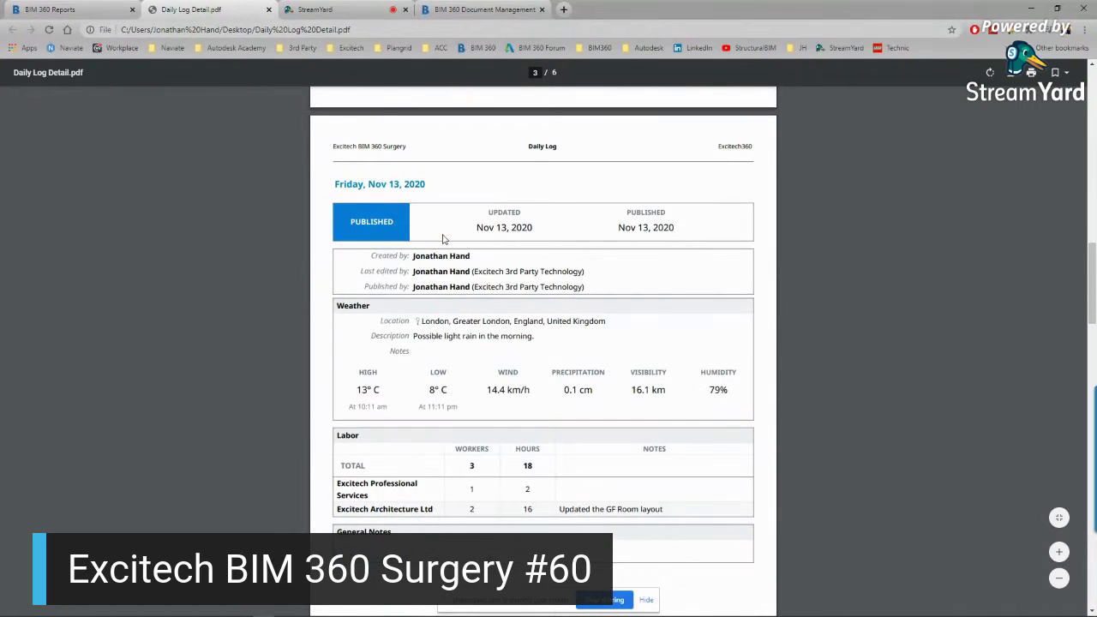
{"action": "scroll", "coordinate": [527, 337], "scroll_direction": "down", "scroll_amount": 2}
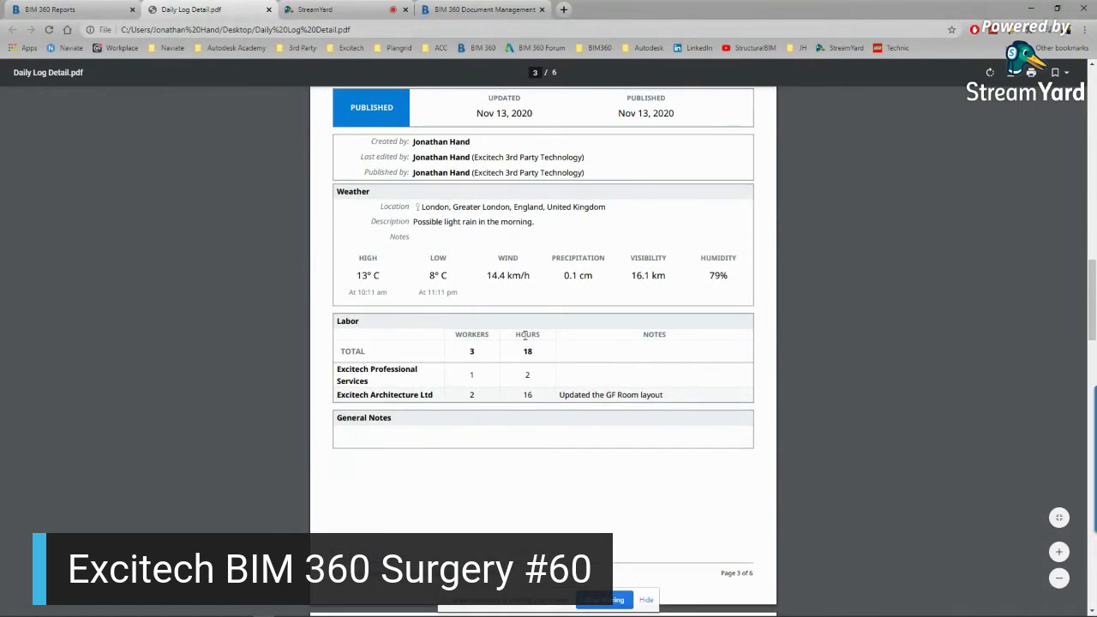
{"action": "scroll", "coordinate": [558, 342], "scroll_direction": "down", "scroll_amount": 10}
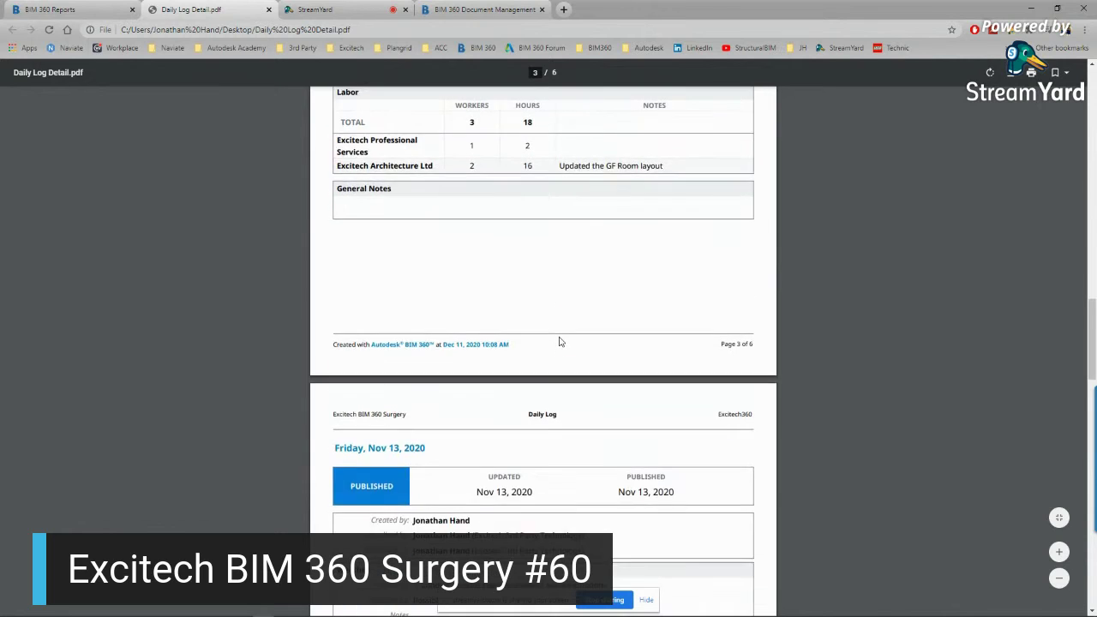
{"action": "scroll", "coordinate": [446, 361], "scroll_direction": "down", "scroll_amount": 5}
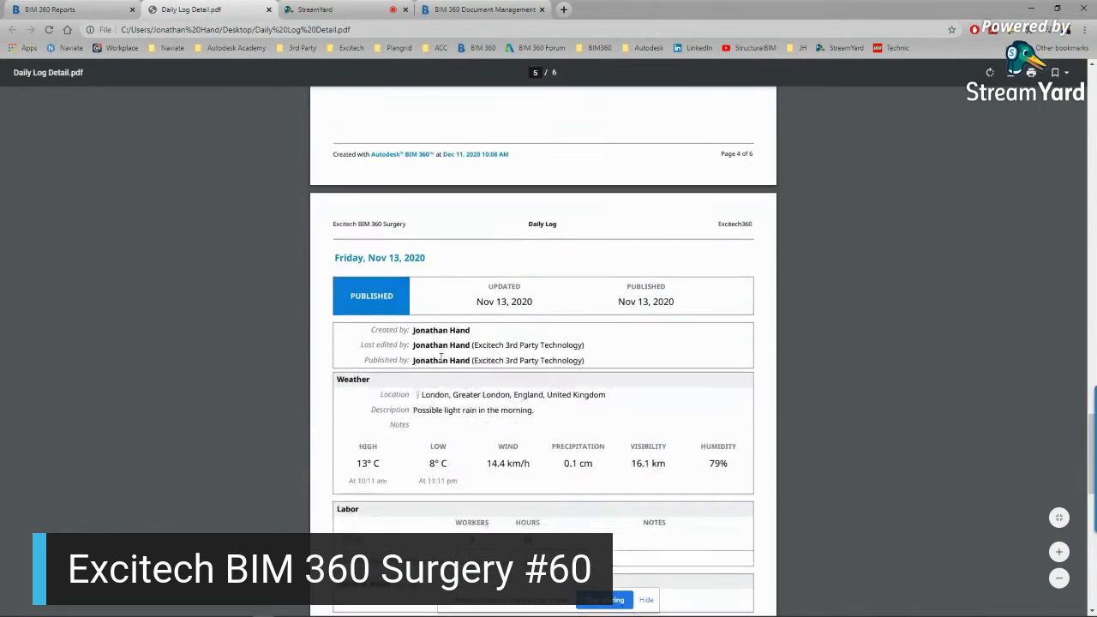
Return to the Insight reports list, download the RFI Detail report to the Desktop as RFI Detail.pdf, and open it
{"action": "key", "text": "ctrl+shift+Tab"}
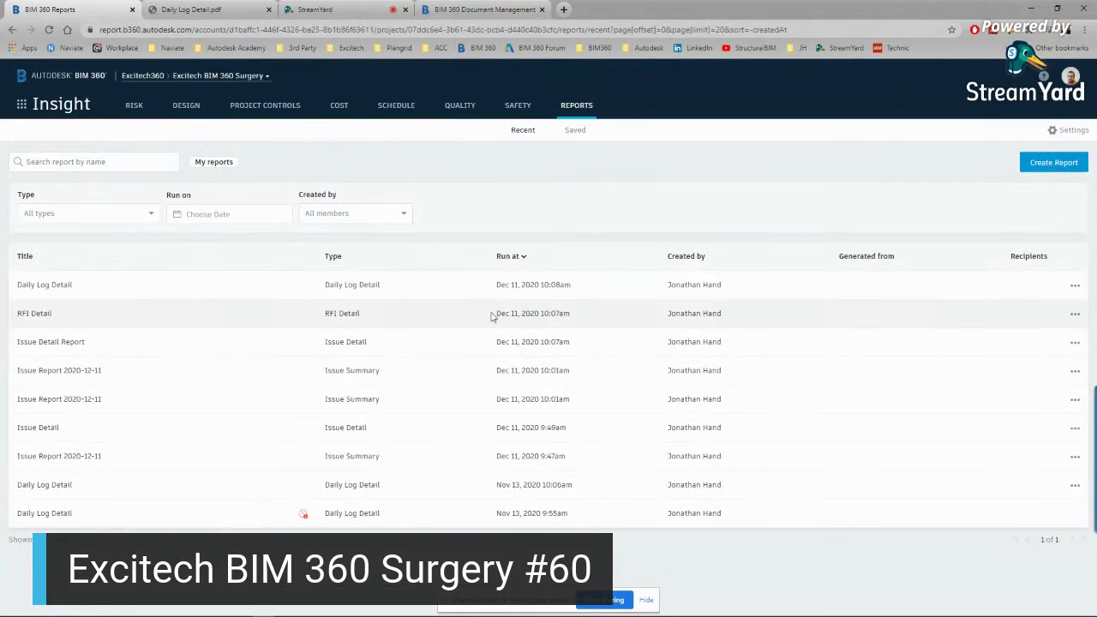
{"action": "left_click", "coordinate": [1075, 314]}
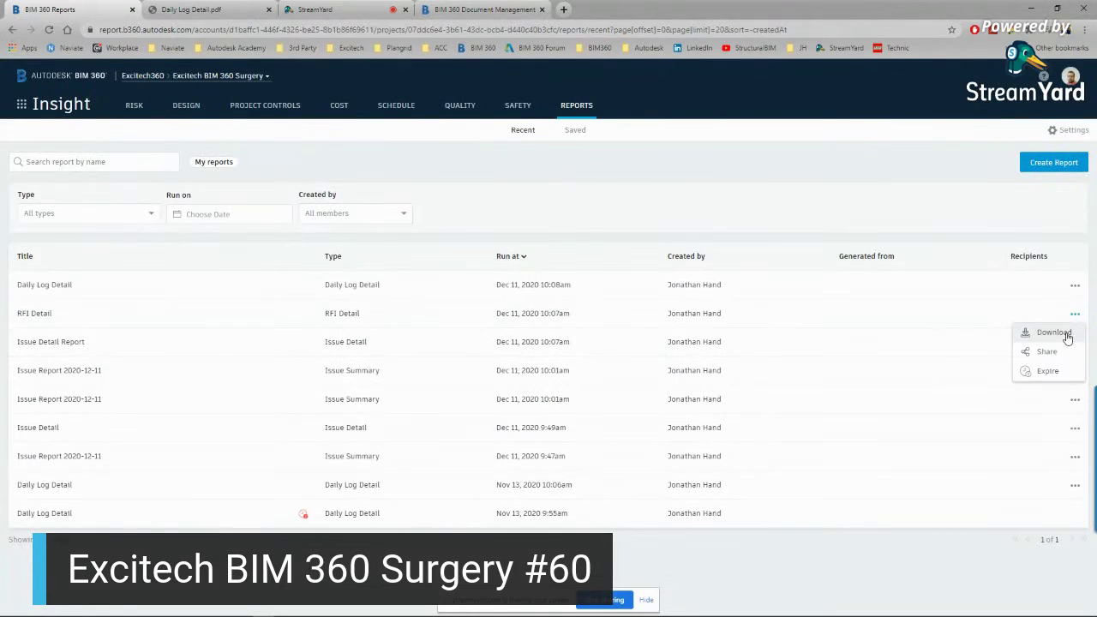
{"action": "left_click", "coordinate": [1063, 334]}
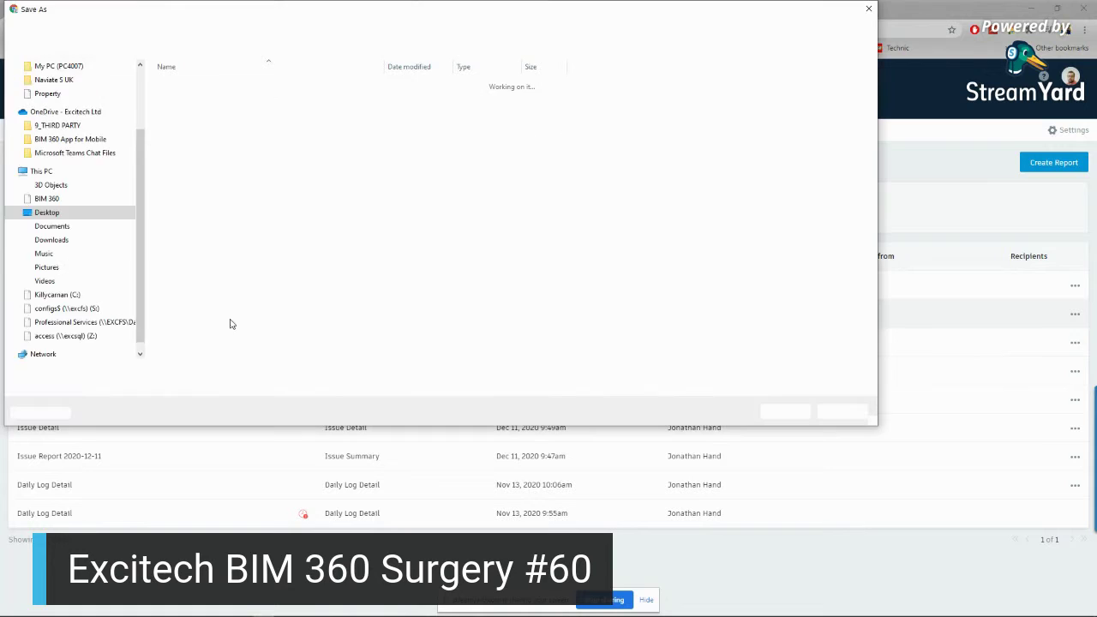
{"action": "left_click", "coordinate": [785, 411]}
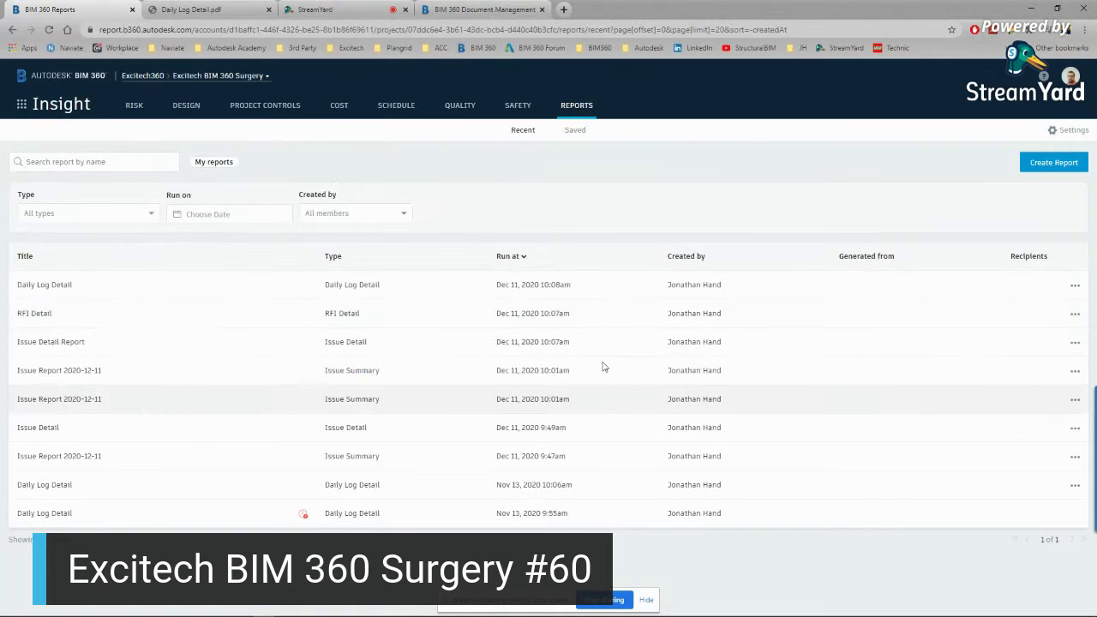
{"action": "left_click", "coordinate": [35, 599]}
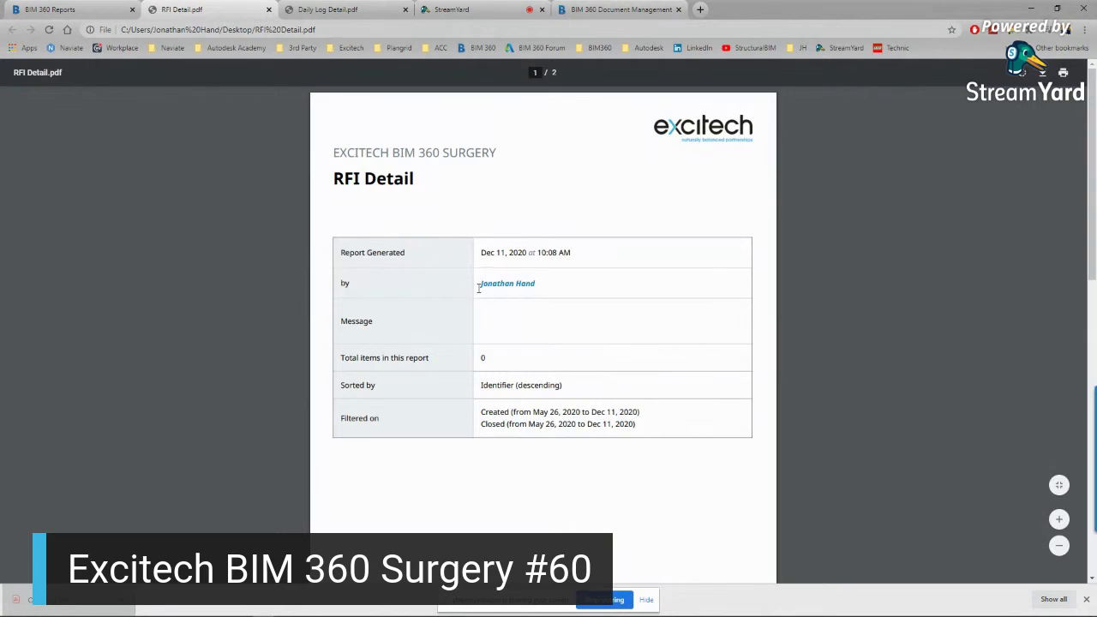
Review the RFI Detail PDF, checking the report information and filters on its cover and the page that follows
{"action": "scroll", "coordinate": [478, 288], "scroll_direction": "down", "scroll_amount": 6}
{"action": "scroll", "coordinate": [472, 292], "scroll_direction": "up", "scroll_amount": 3}
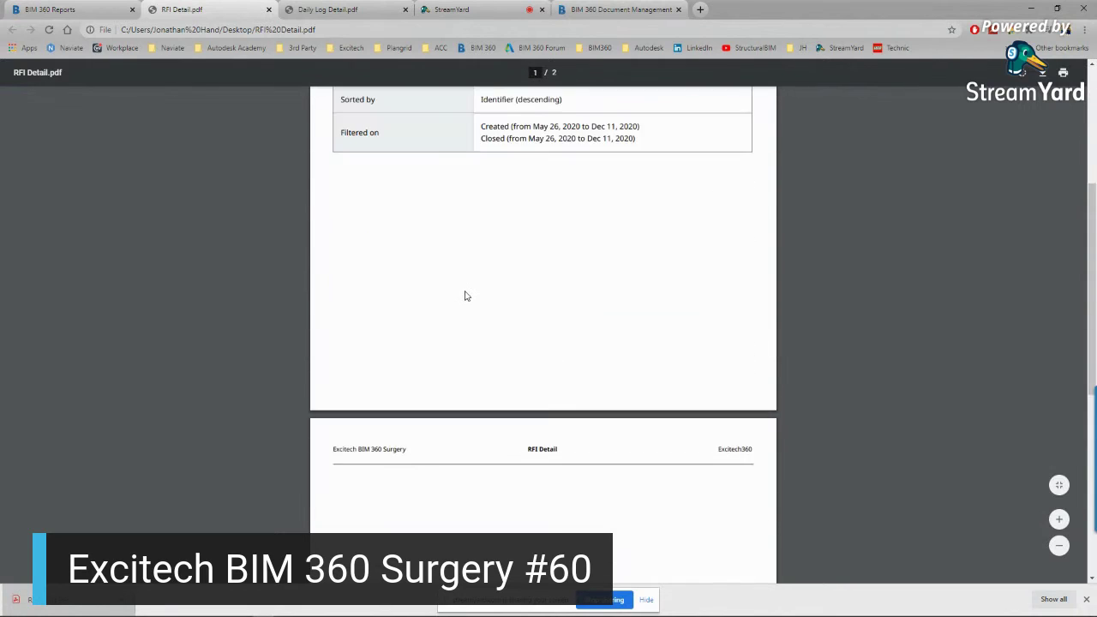
{"action": "scroll", "coordinate": [466, 294], "scroll_direction": "up", "scroll_amount": 3}
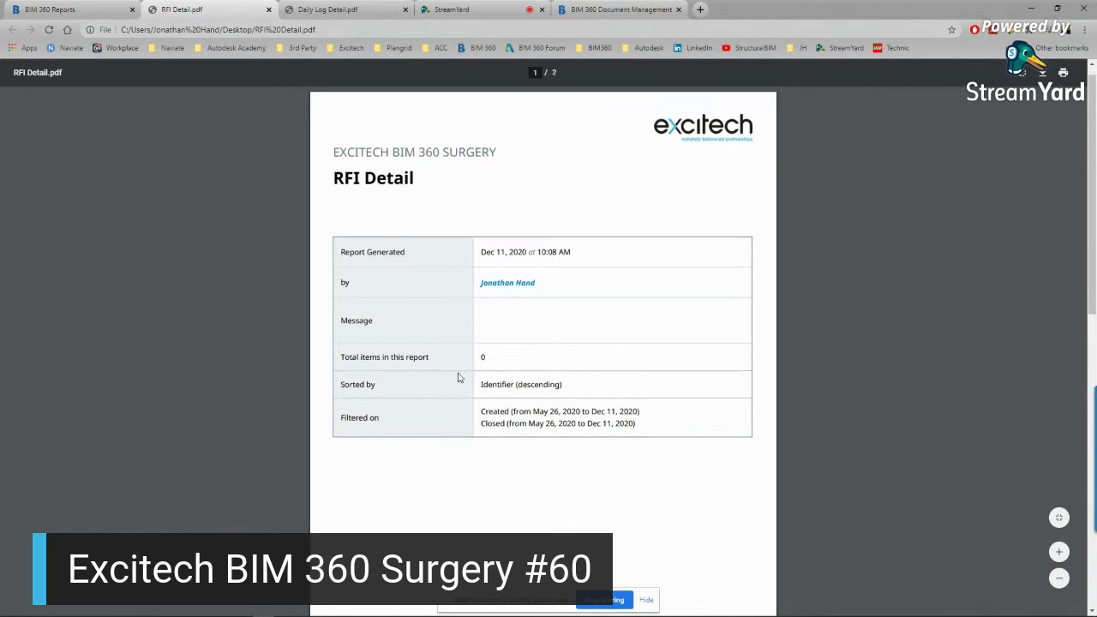
{"action": "scroll", "coordinate": [453, 370], "scroll_direction": "down", "scroll_amount": 6}
Return to the Insight reports list, search the projects for "the" and switch to The New Possible project
{"action": "left_click", "coordinate": [94, 9]}
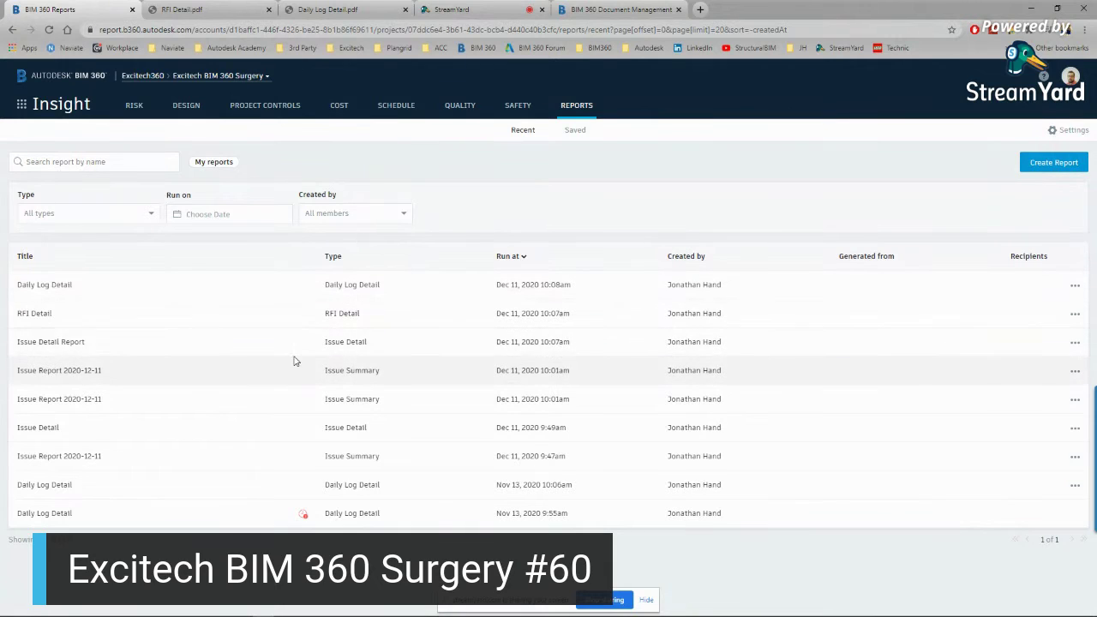
{"action": "left_click", "coordinate": [230, 79]}
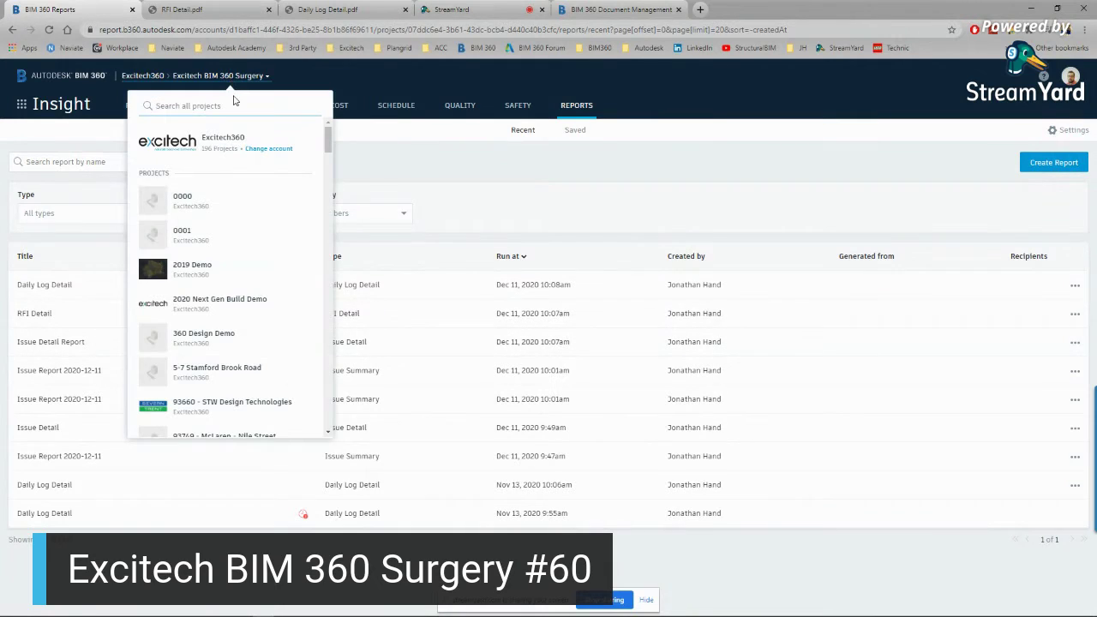
{"action": "type", "text": "the"}
{"action": "left_click", "coordinate": [263, 227]}
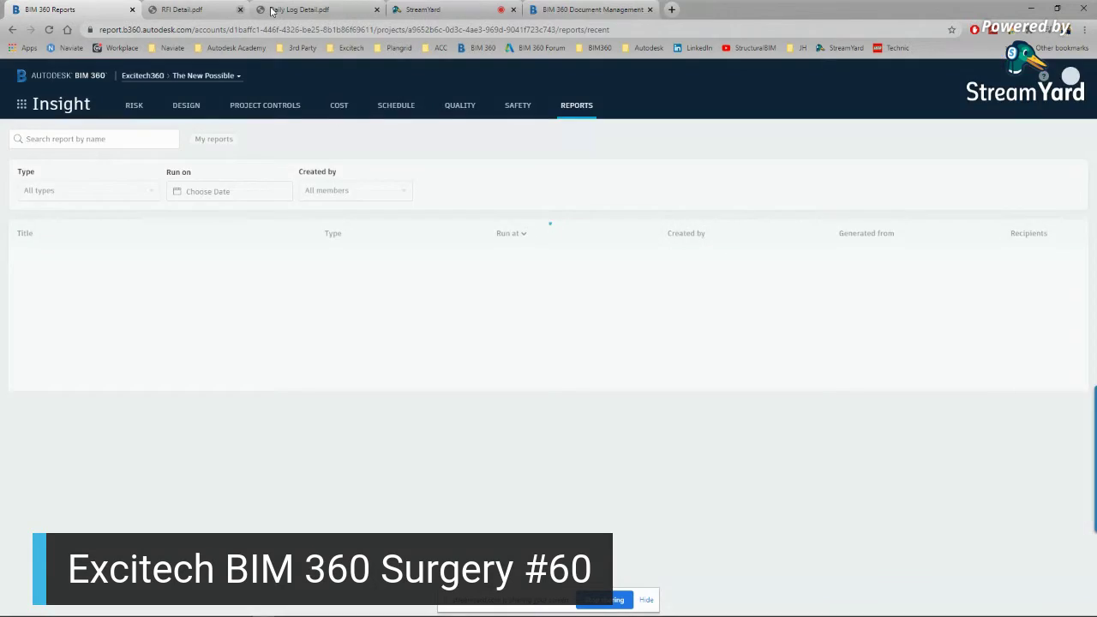
Close the RFI Detail, Daily Log Detail and BIM 360 Document Management pages and return to BIM 360 Reports
{"action": "left_click", "coordinate": [268, 9]}
{"action": "left_click", "coordinate": [268, 10]}
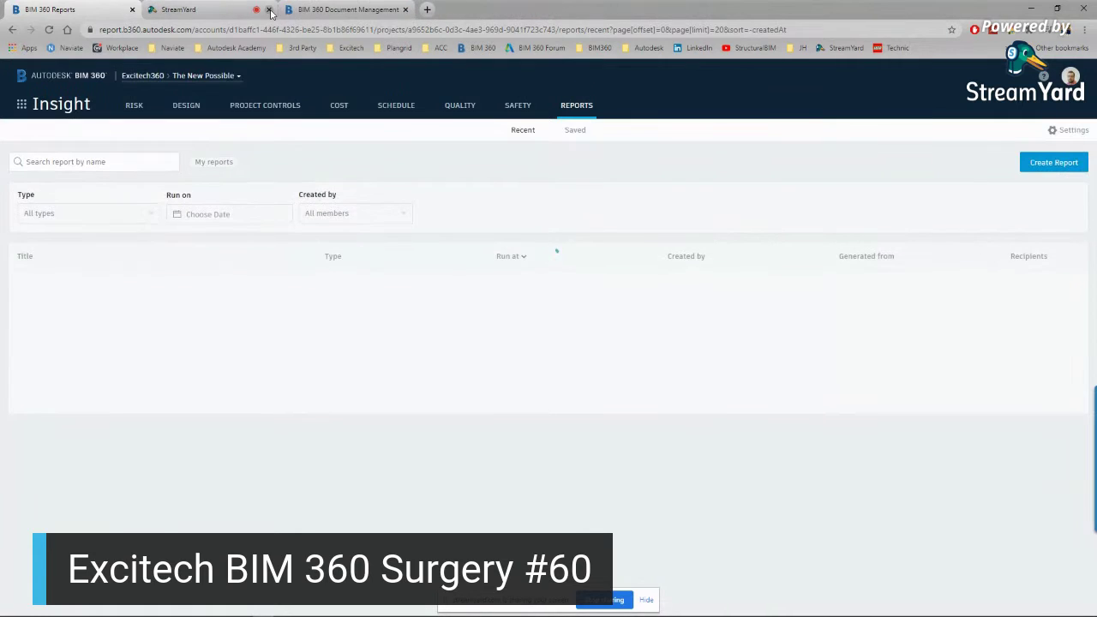
{"action": "left_click", "coordinate": [360, 9]}
{"action": "left_click", "coordinate": [404, 9]}
{"action": "left_click", "coordinate": [50, 9]}
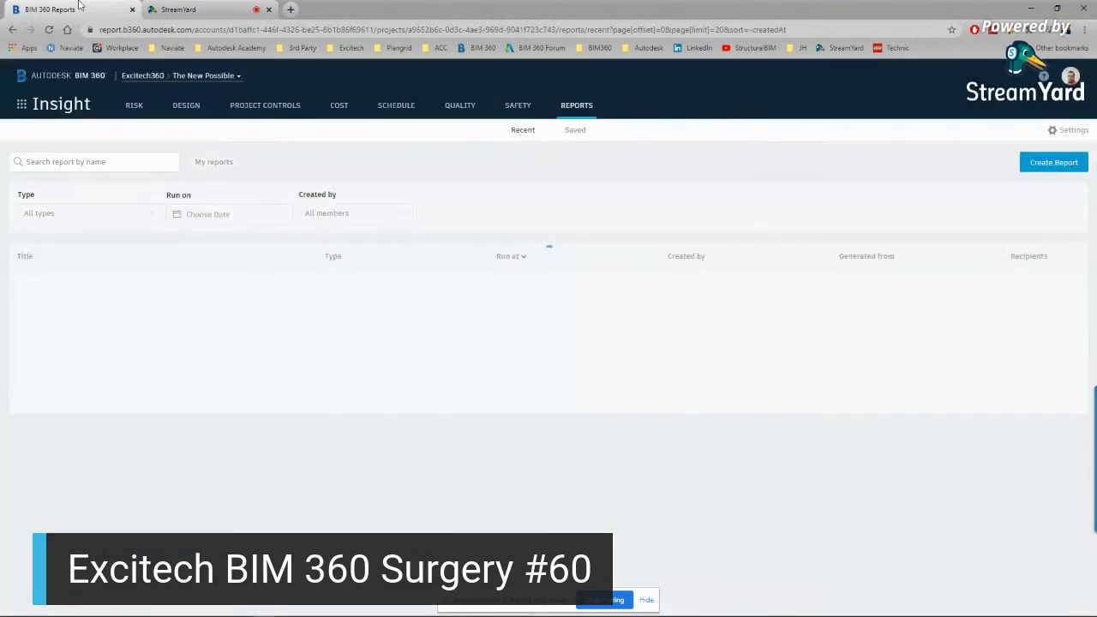
Examine the project's recent weekly issue reports and check the recipients of several Arch and Structure reports
{"action": "scroll", "coordinate": [160, 326], "scroll_direction": "down", "scroll_amount": 3}
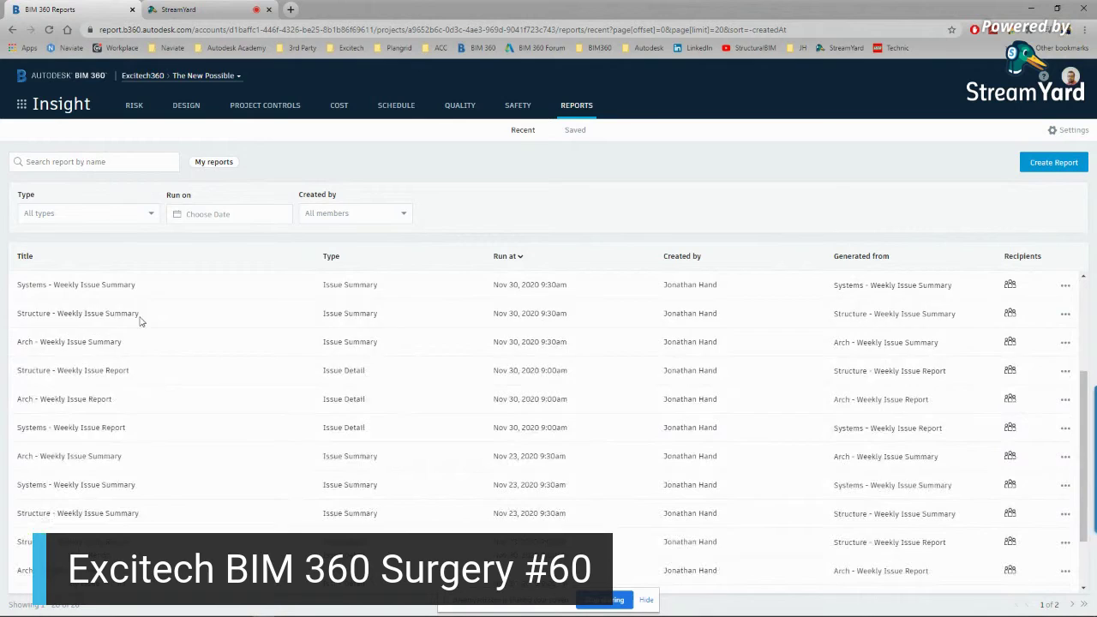
{"action": "scroll", "coordinate": [137, 489], "scroll_direction": "down", "scroll_amount": 3}
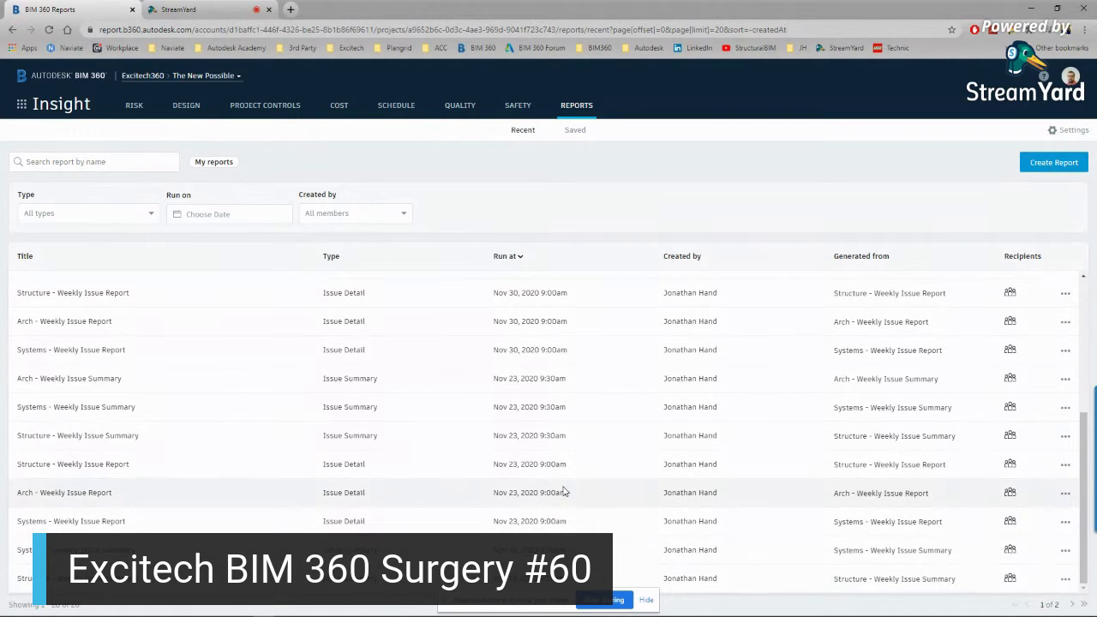
{"action": "scroll", "coordinate": [561, 492], "scroll_direction": "up", "scroll_amount": 5}
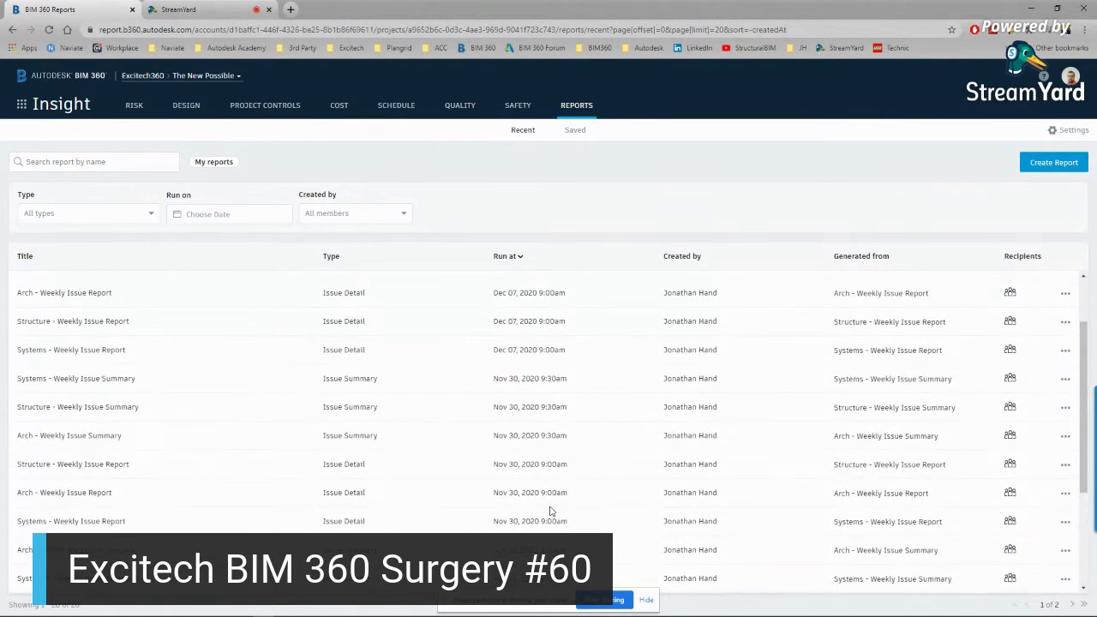
{"action": "left_click", "coordinate": [1065, 350]}
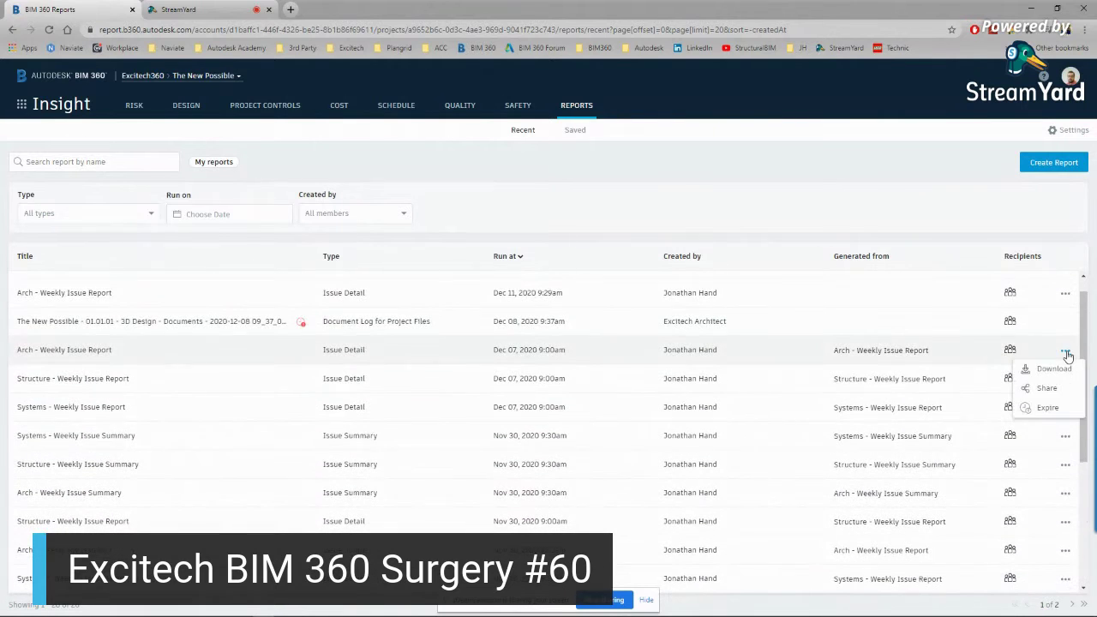
{"action": "left_click", "coordinate": [1009, 351]}
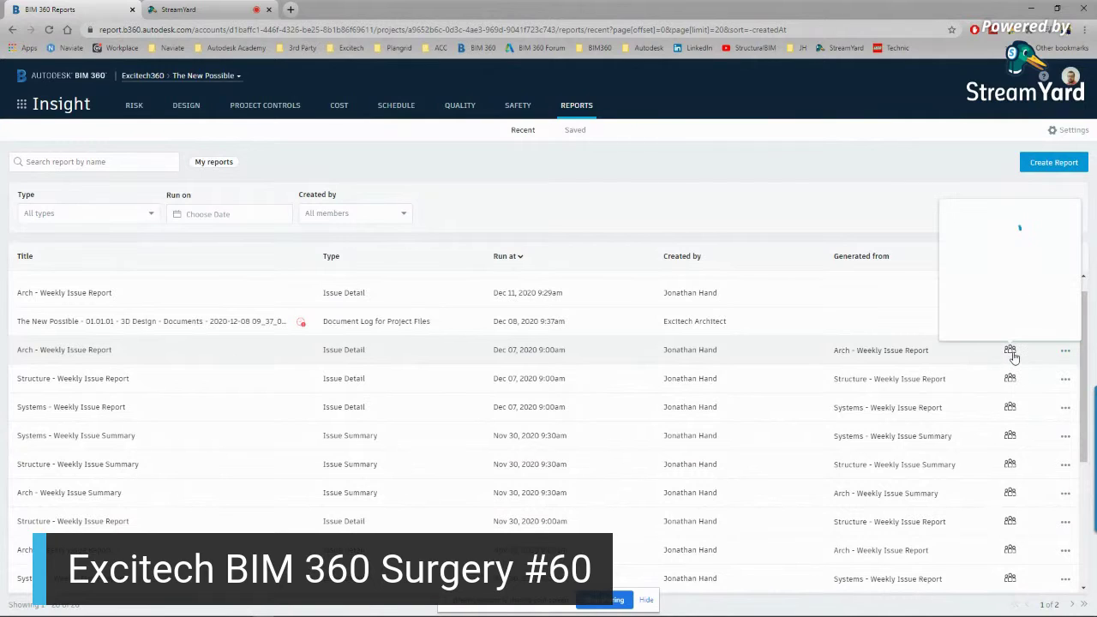
{"action": "left_click", "coordinate": [1009, 463]}
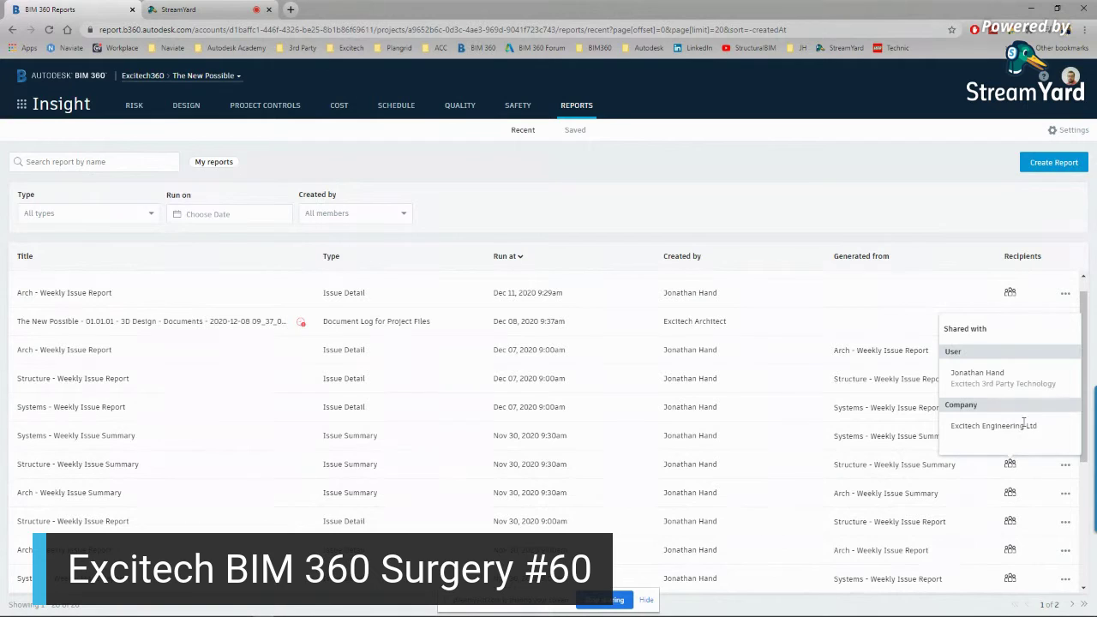
{"action": "left_click", "coordinate": [1011, 553]}
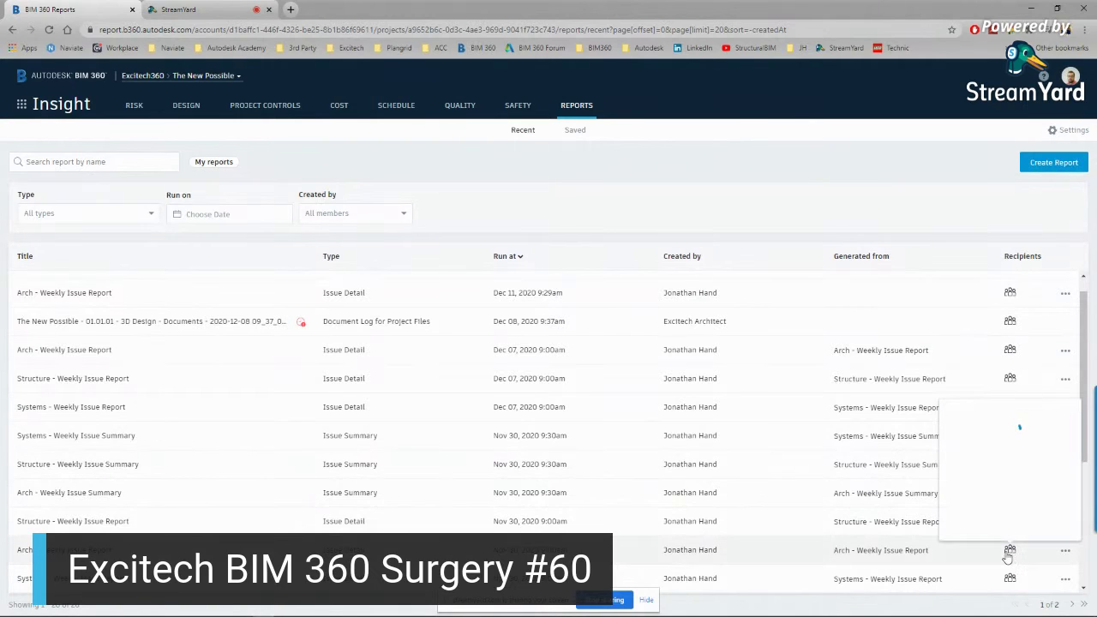
Open the saved report Structure - Weekly Issue Summary for editing and view its sharing and schedule settings
{"action": "left_click", "coordinate": [575, 130]}
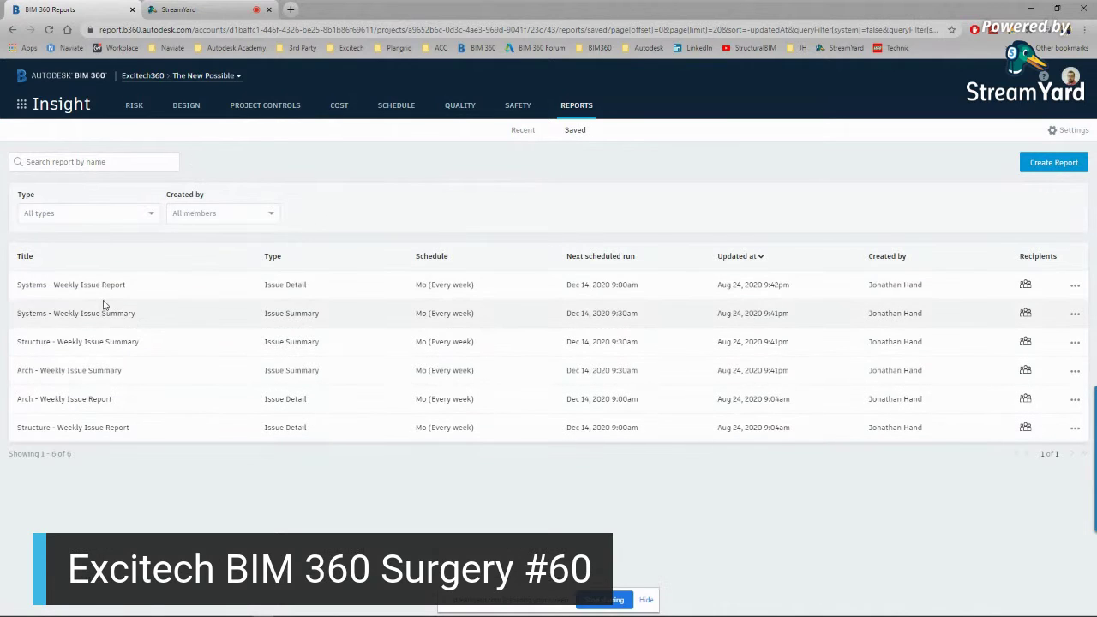
{"action": "left_click", "coordinate": [1074, 347]}
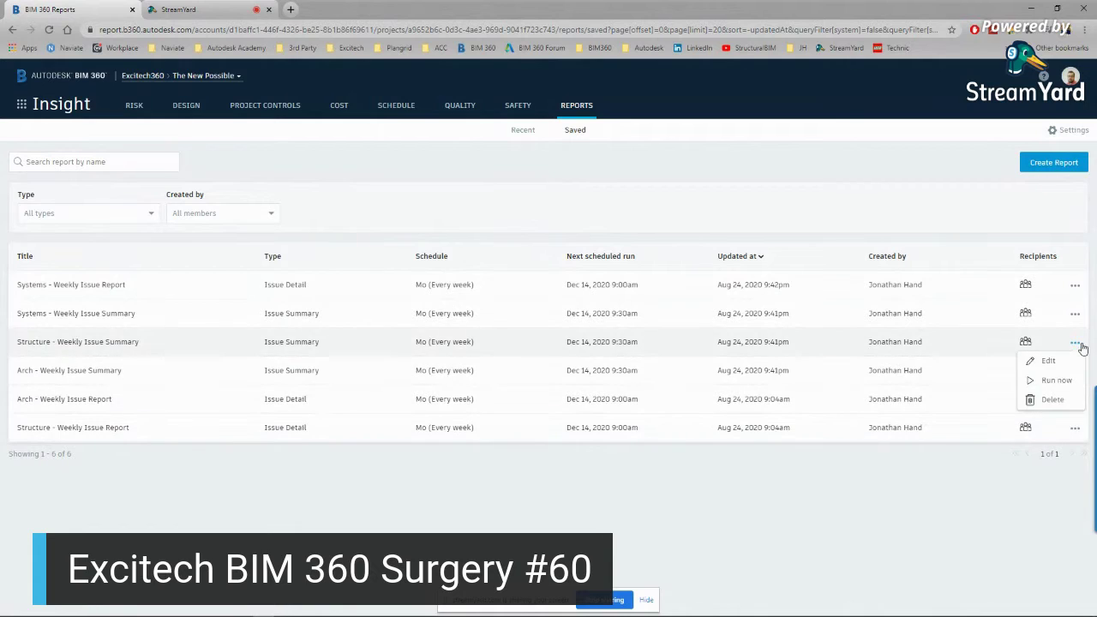
{"action": "left_click", "coordinate": [1039, 360]}
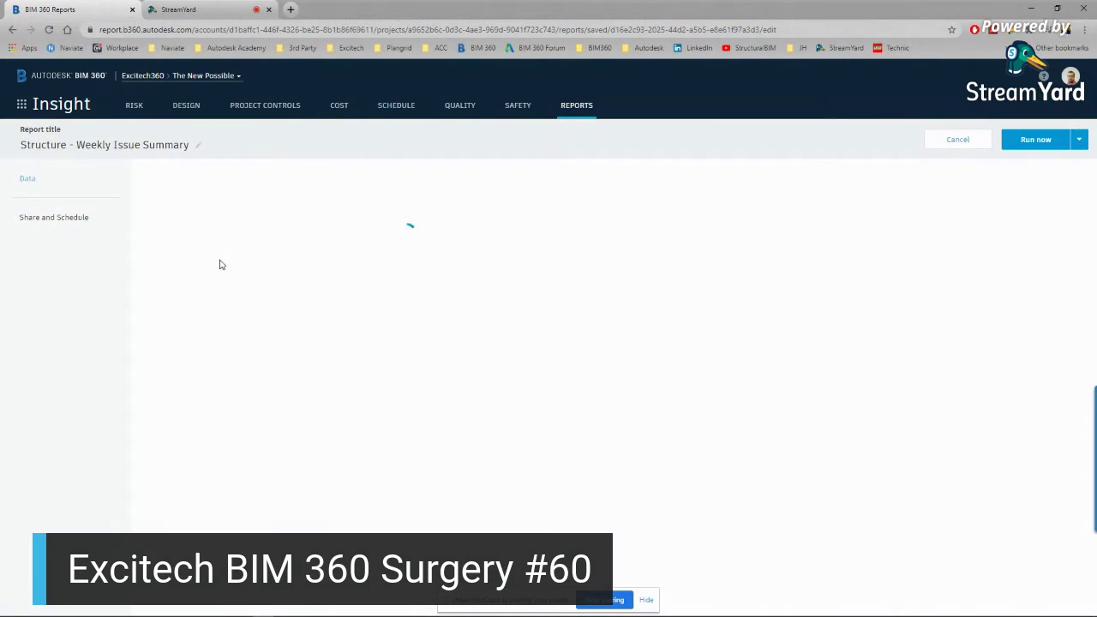
{"action": "left_click", "coordinate": [68, 223]}
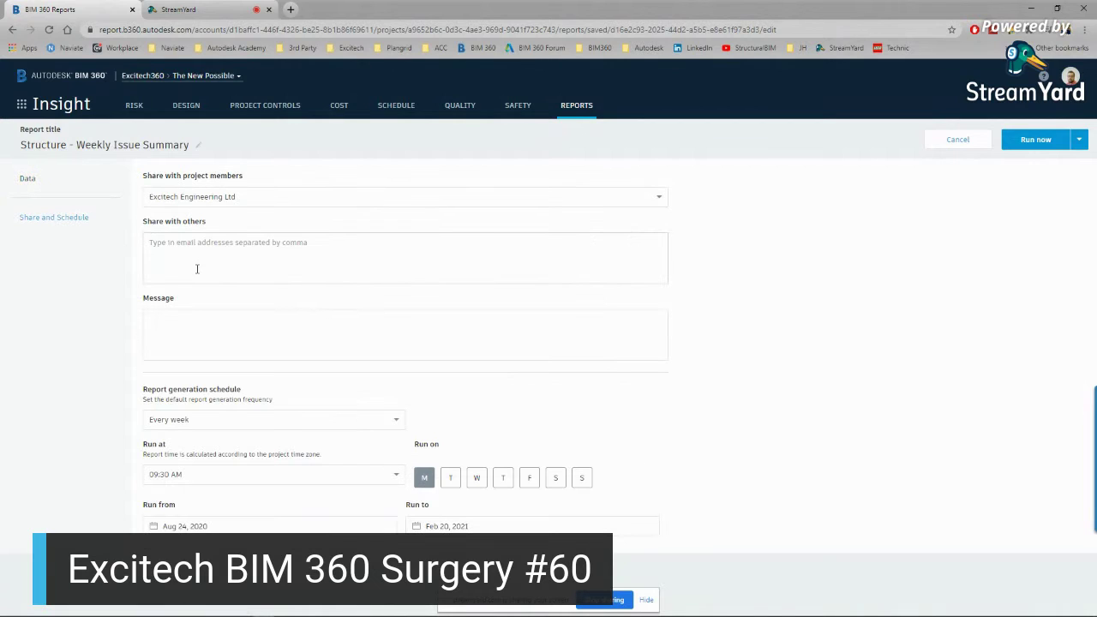